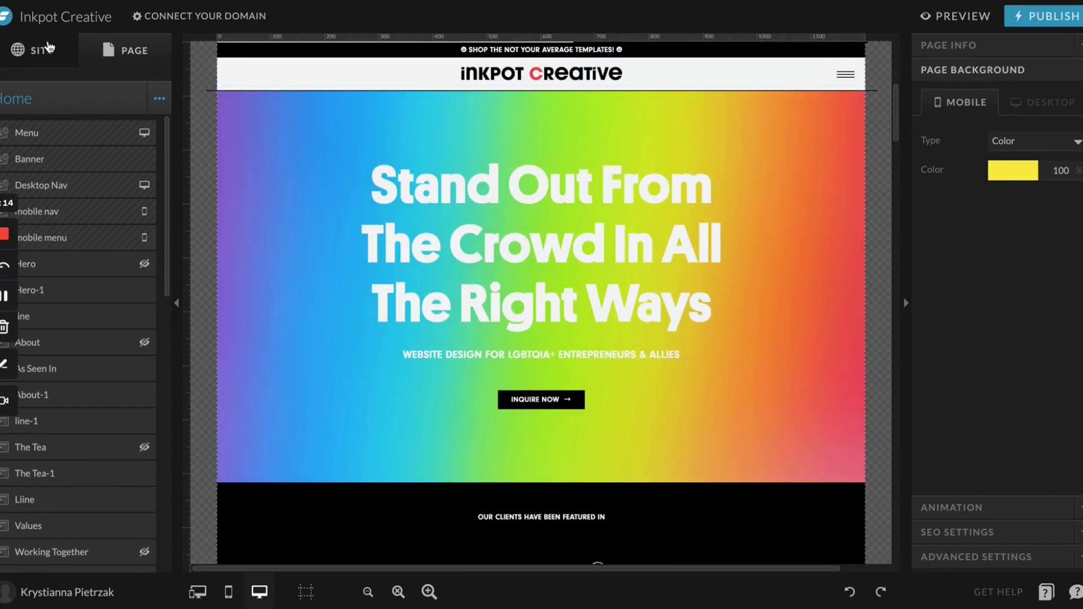
Step: Open Site Settings from the SITE tab to view the Inkpot Creative site info
{"action": "left_click", "coordinate": [48, 47]}
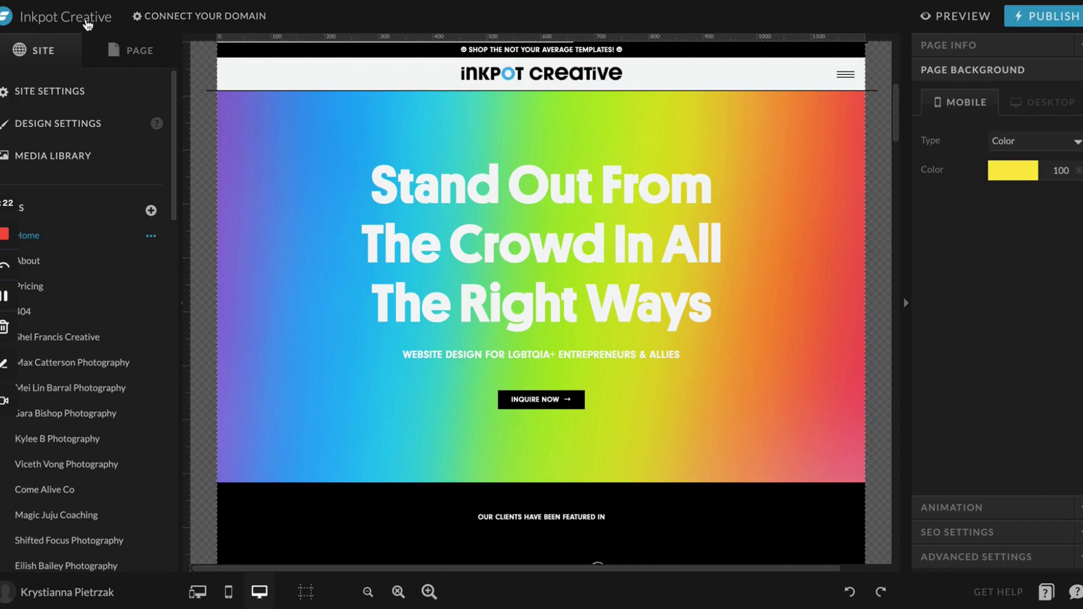
{"action": "left_click", "coordinate": [45, 25]}
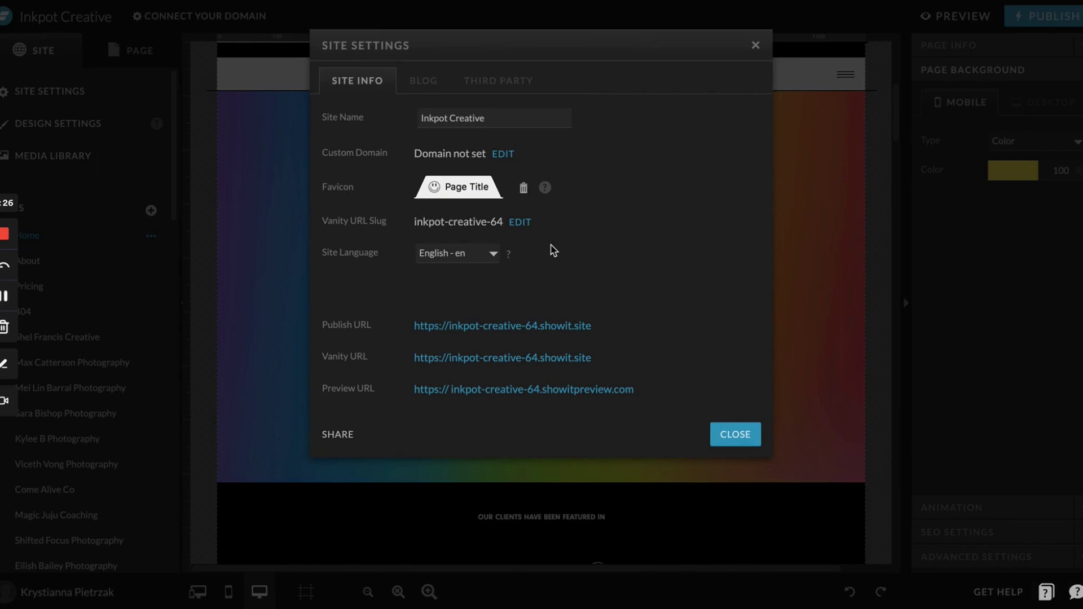
Step: Try selecting the Inkpot Creative site name, then add and remove stray characters, leaving it unchanged
{"action": "left_click", "coordinate": [425, 117]}
{"action": "left_click_drag", "start_coordinate": [425, 117], "coordinate": [515, 117]}
{"action": "left_click", "coordinate": [516, 117]}
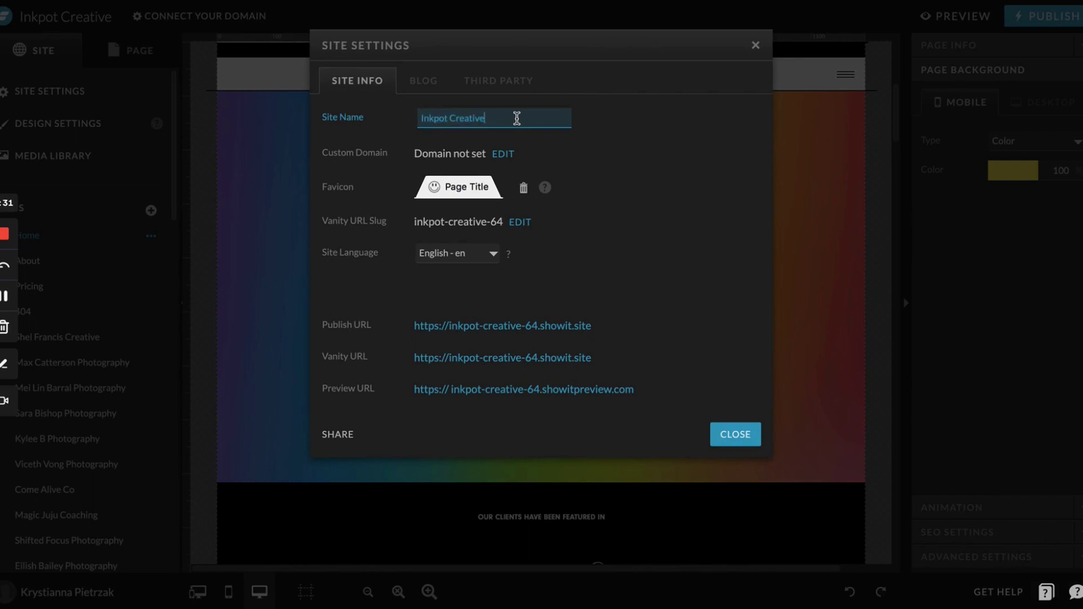
{"action": "triple_click", "coordinate": [549, 116]}
{"action": "left_click", "coordinate": [475, 117]}
{"action": "left_click_drag", "start_coordinate": [533, 118], "coordinate": [404, 123]}
{"action": "left_click", "coordinate": [436, 116]}
{"action": "double_click", "coordinate": [499, 120]}
{"action": "left_click", "coordinate": [549, 118]}
{"action": "type", "text": "xaa"}
{"action": "key", "text": "BackSpace"}
Step: Change the vanity URL slug from inkpot-creative-64 to inkpot-creative2022, save it, and leave the preview
{"action": "left_click", "coordinate": [519, 222]}
{"action": "left_click", "coordinate": [617, 132]}
{"action": "key", "text": "BackSpace"}
{"action": "key", "text": "BackSpace"}
{"action": "key", "text": "BackSpace"}
{"action": "type", "text": "2022"}
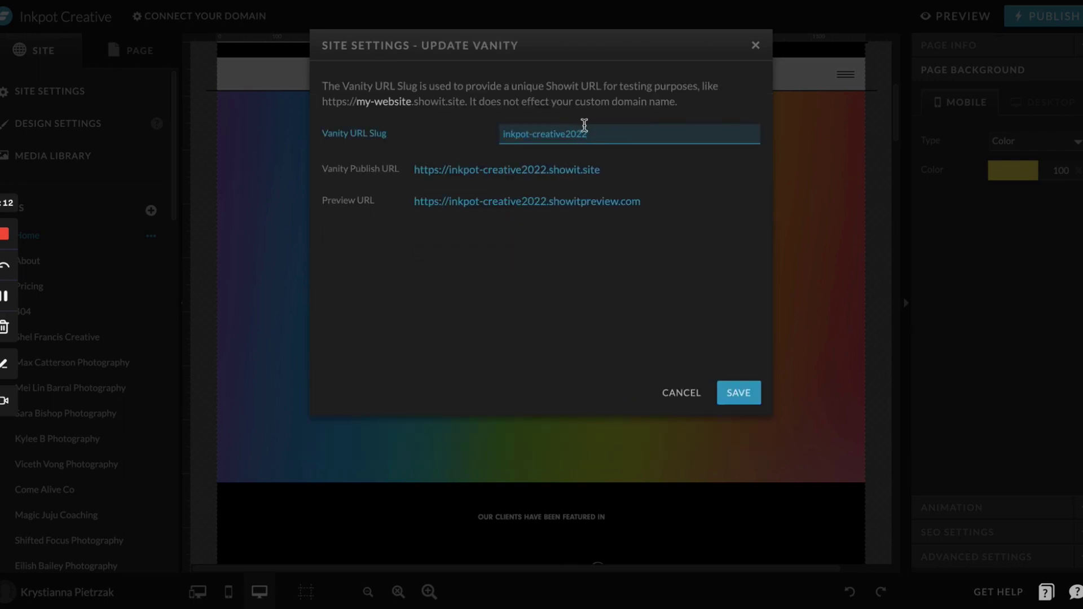
{"action": "left_click", "coordinate": [732, 393]}
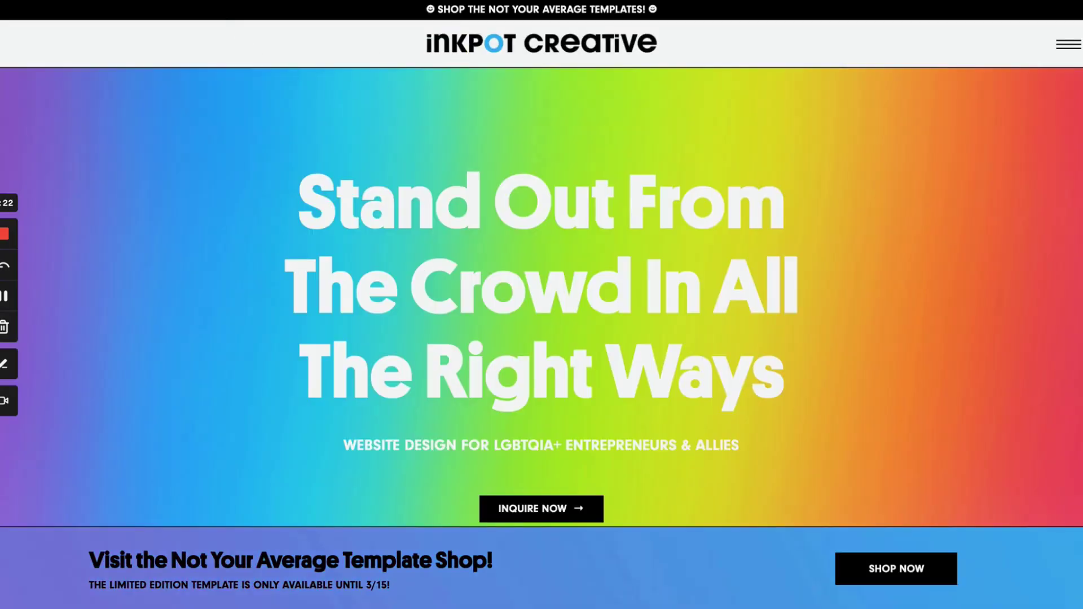
{"action": "key", "text": "ctrl+w"}
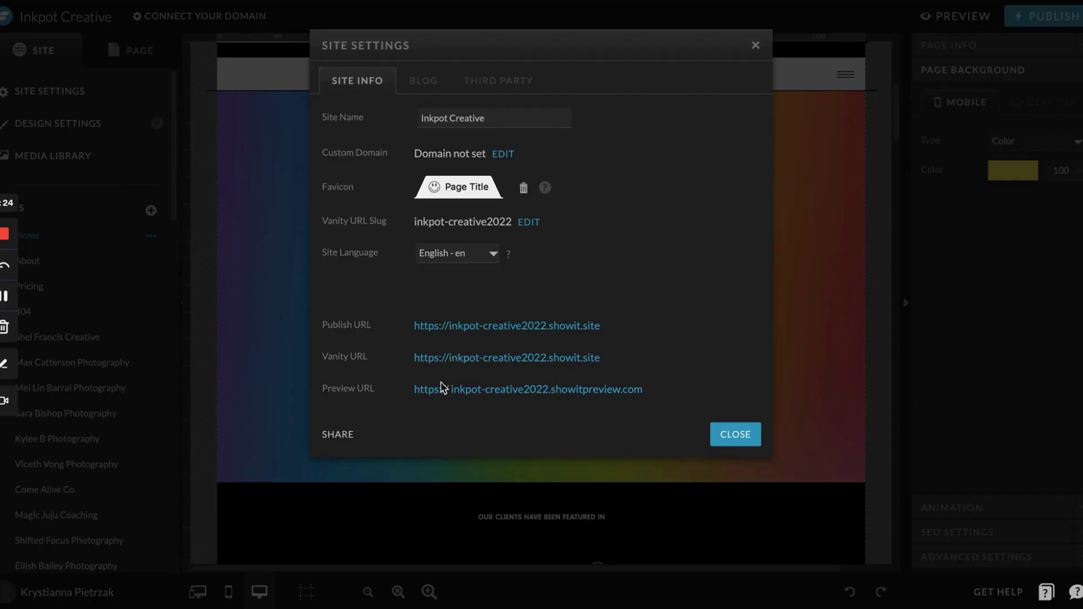
Step: Review the Blog and Third Party settings, including the Tracking ID and Facebook App ID, then close
{"action": "left_click", "coordinate": [438, 82]}
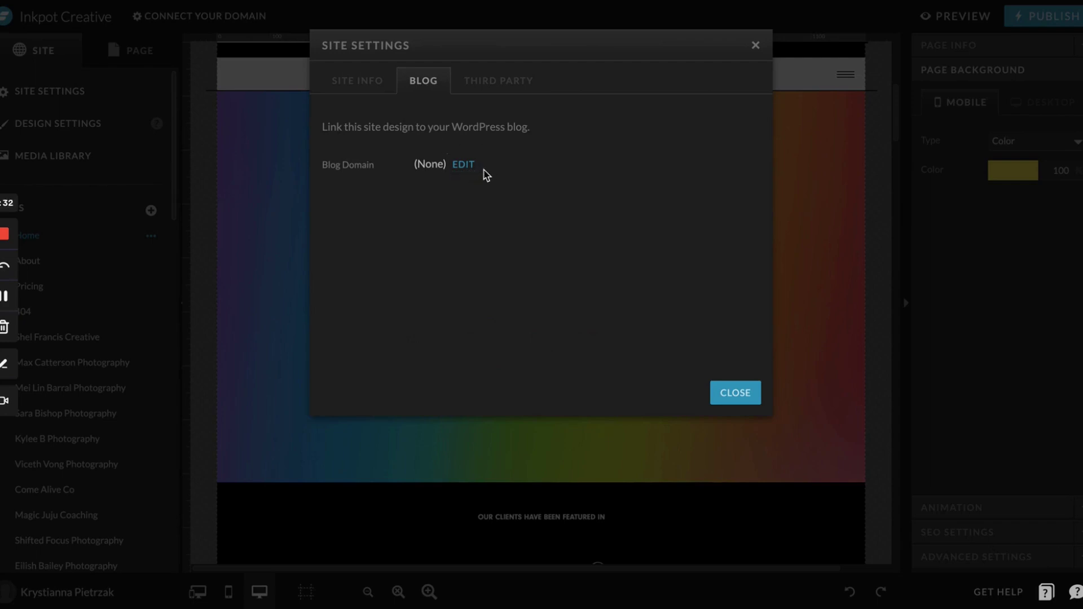
{"action": "left_click", "coordinate": [499, 82]}
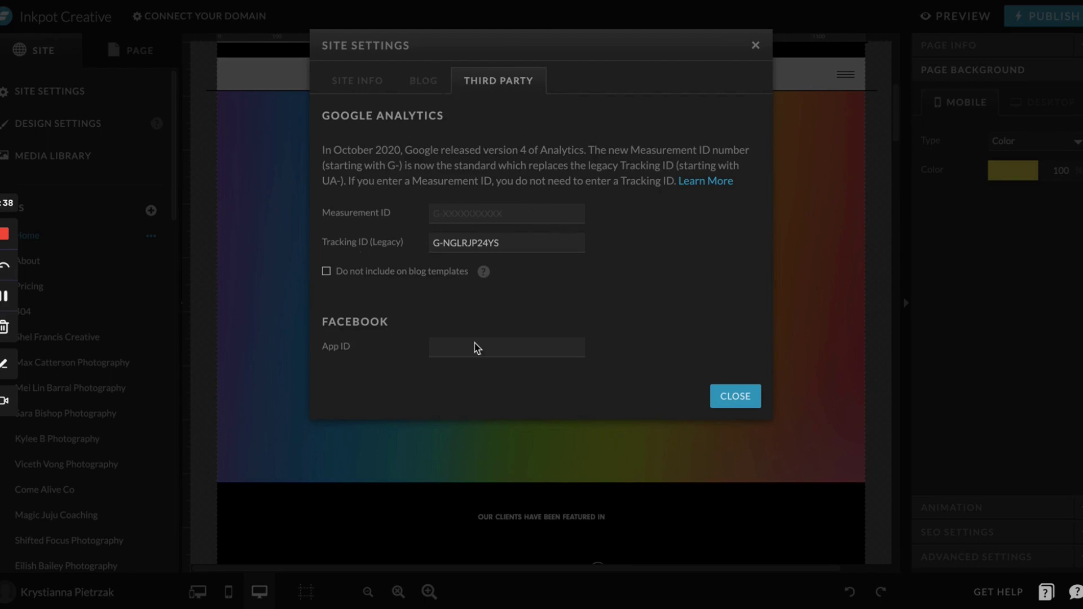
{"action": "left_click", "coordinate": [431, 246]}
{"action": "left_click_drag", "start_coordinate": [432, 244], "coordinate": [573, 244]}
{"action": "left_click", "coordinate": [573, 244]}
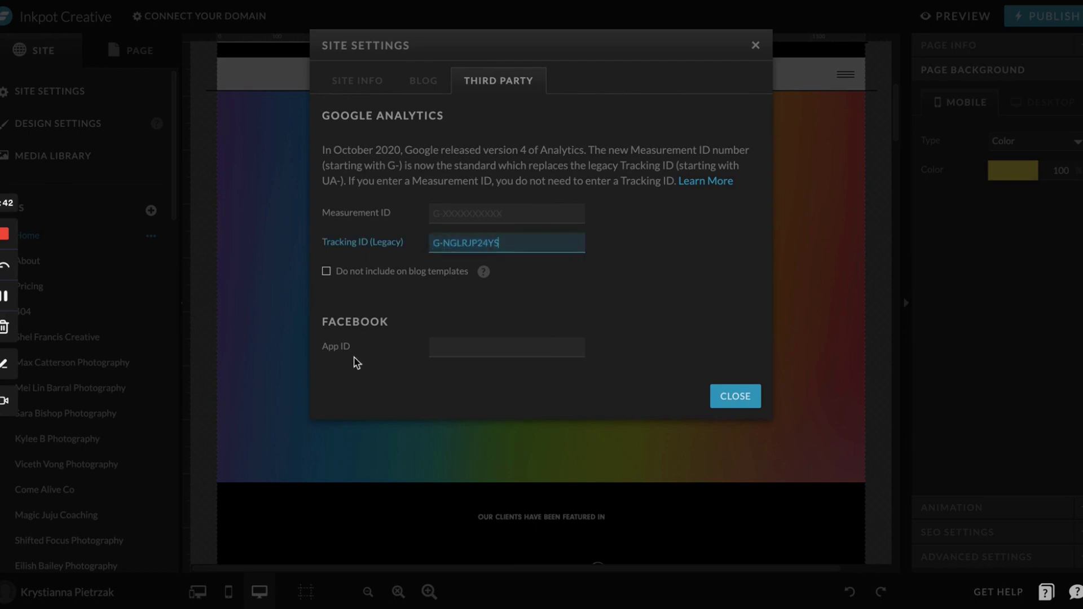
{"action": "left_click", "coordinate": [477, 351]}
{"action": "left_click", "coordinate": [456, 329]}
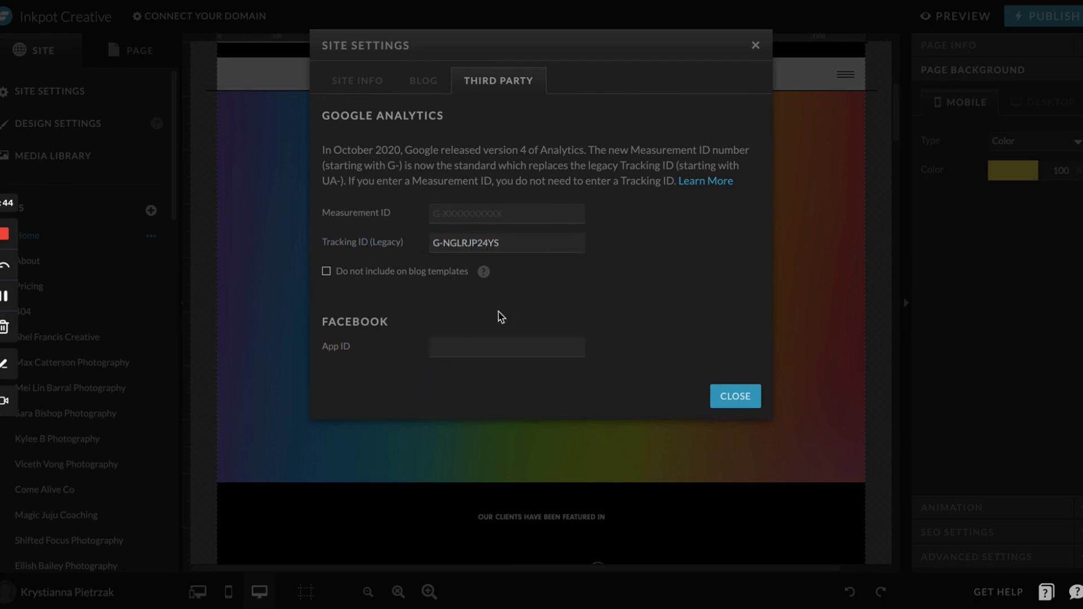
{"action": "left_click", "coordinate": [752, 43]}
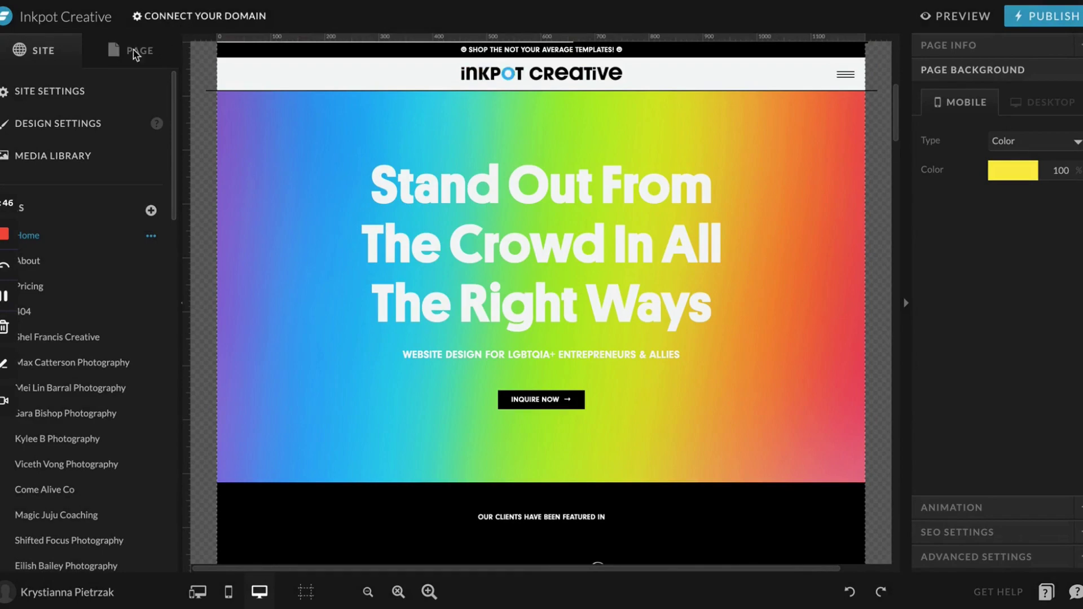
{"action": "left_click", "coordinate": [155, 18]}
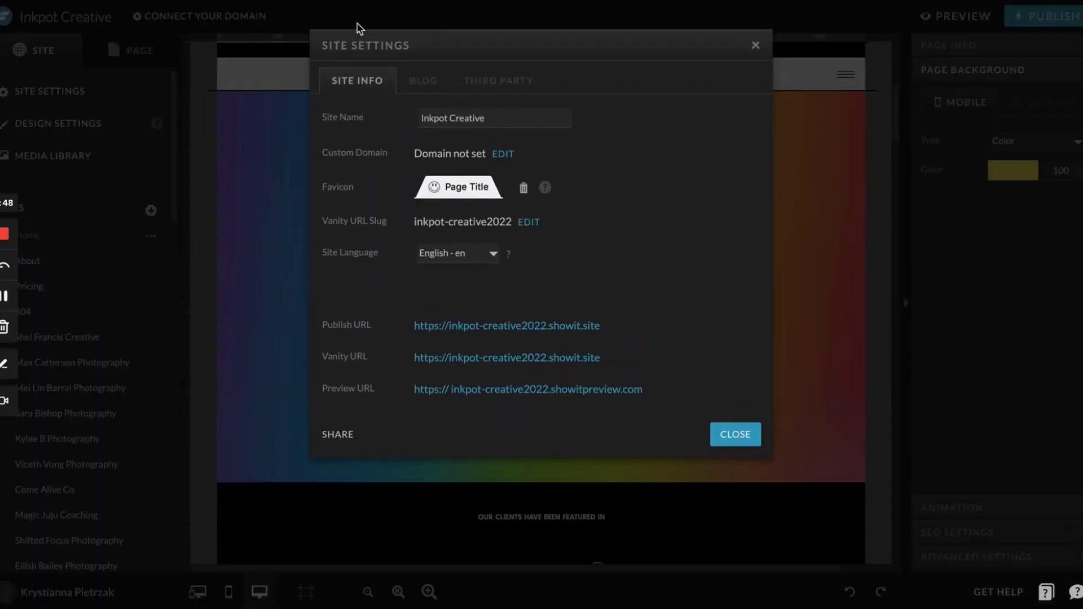
{"action": "left_click", "coordinate": [186, 97]}
{"action": "left_click", "coordinate": [39, 93]}
{"action": "left_click", "coordinate": [76, 91]}
{"action": "left_click", "coordinate": [85, 125]}
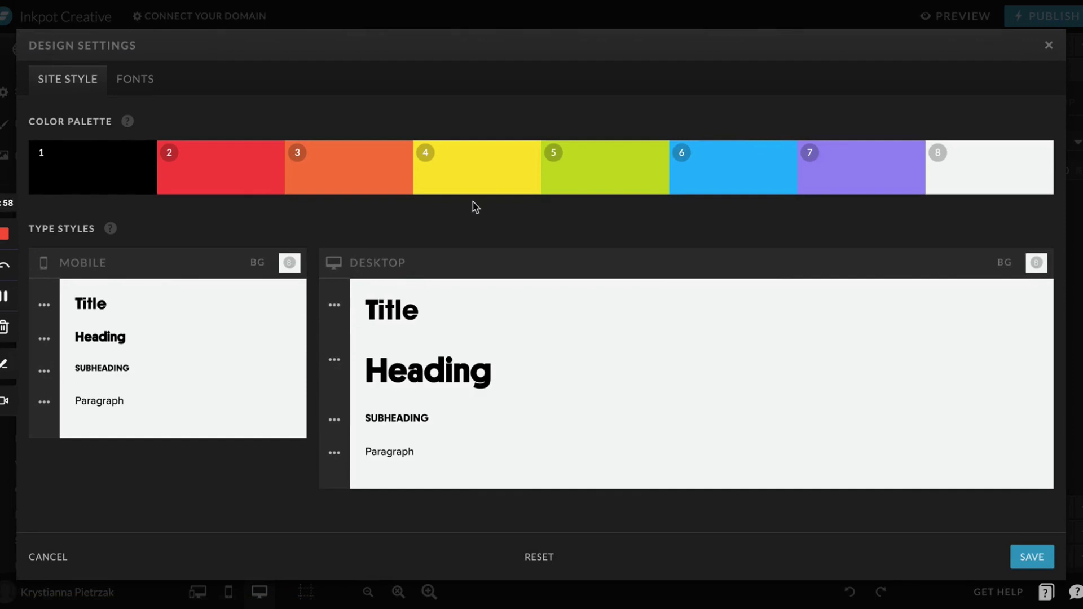
{"action": "left_click", "coordinate": [142, 76]}
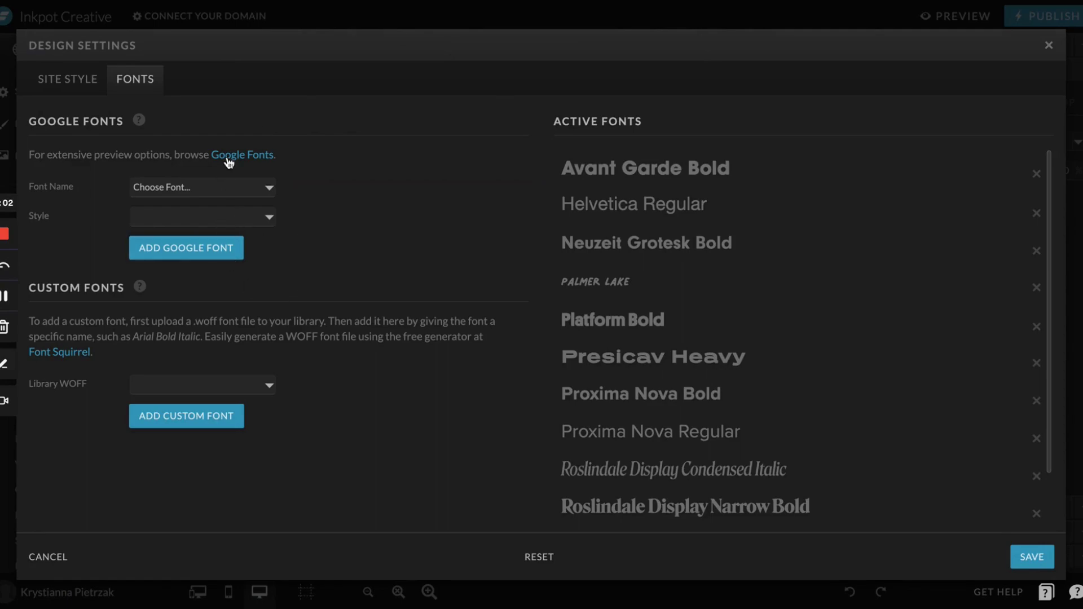
{"action": "left_click", "coordinate": [281, 28]}
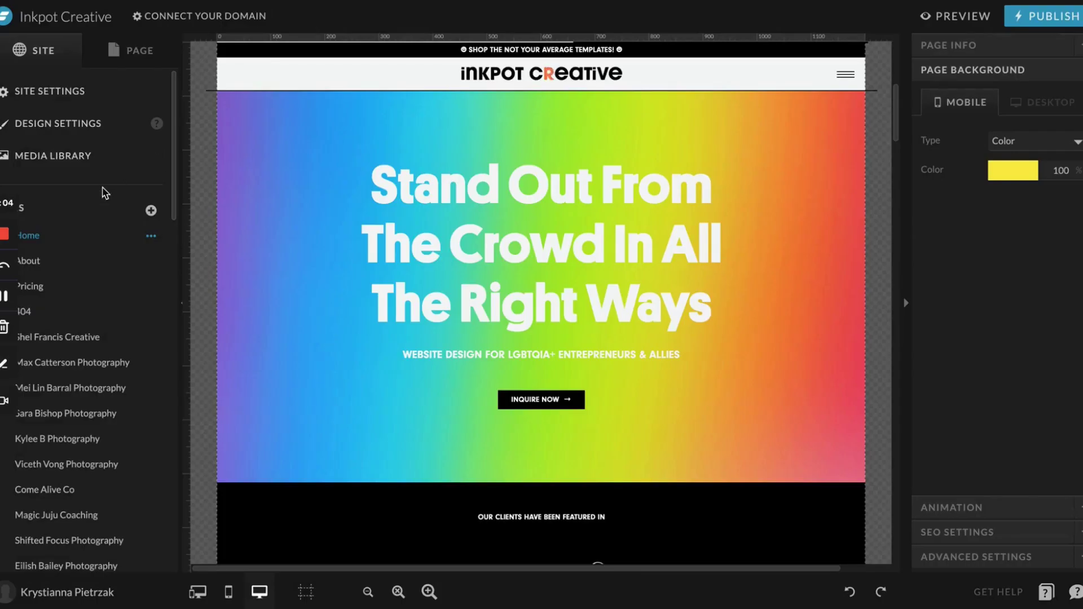
{"action": "left_click", "coordinate": [97, 151]}
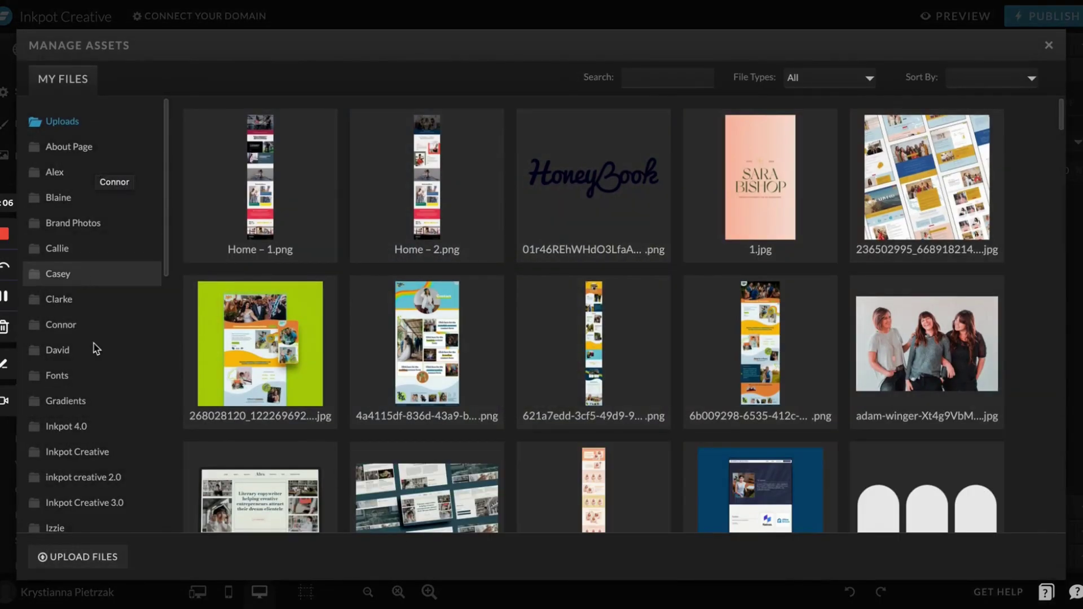
{"action": "scroll", "coordinate": [102, 414], "scroll_direction": "down", "scroll_amount": 10}
{"action": "scroll", "coordinate": [109, 211], "scroll_direction": "up", "scroll_amount": 10}
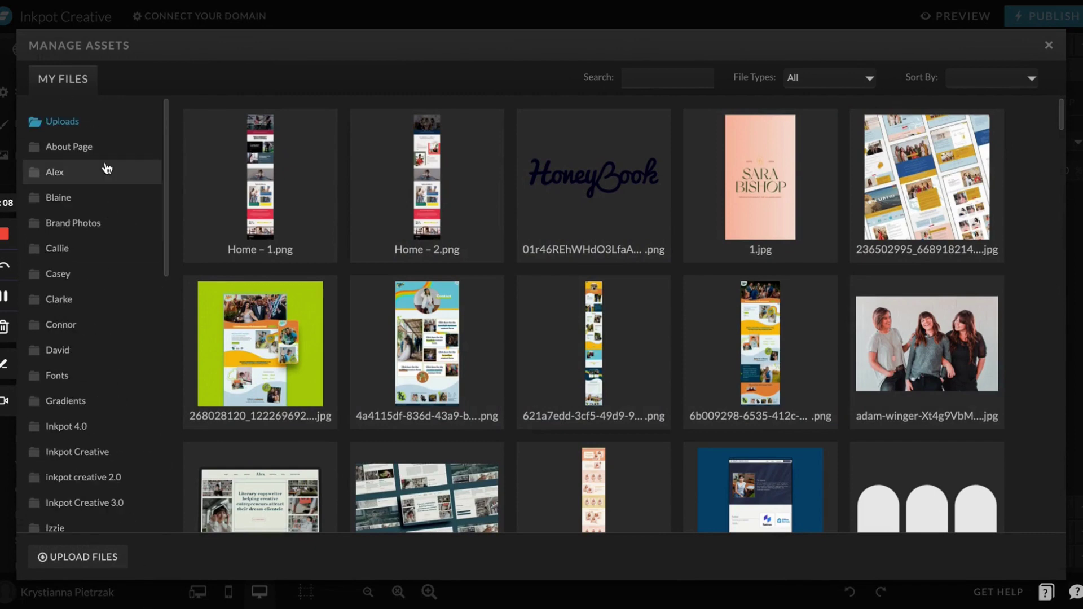
{"action": "left_click", "coordinate": [84, 145]}
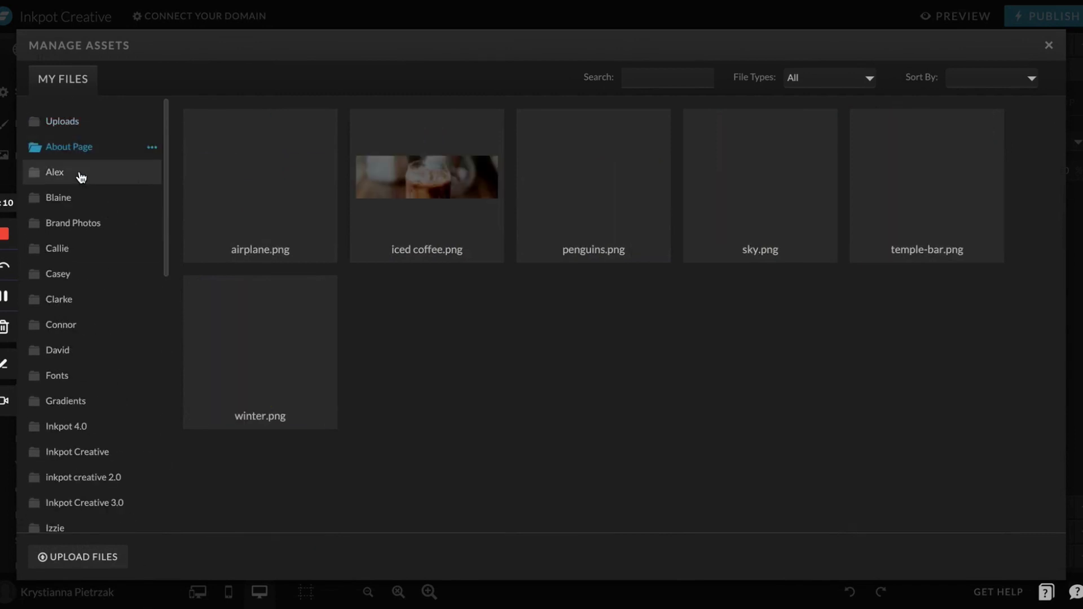
{"action": "left_click", "coordinate": [79, 173]}
{"action": "left_click", "coordinate": [81, 199]}
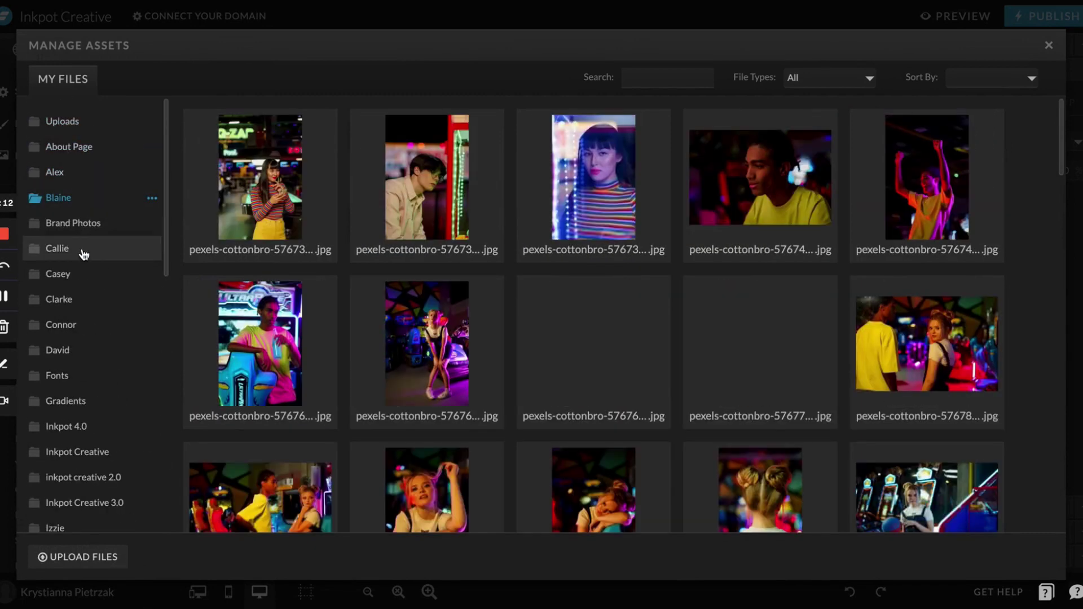
{"action": "scroll", "coordinate": [73, 524], "scroll_direction": "down", "scroll_amount": 10}
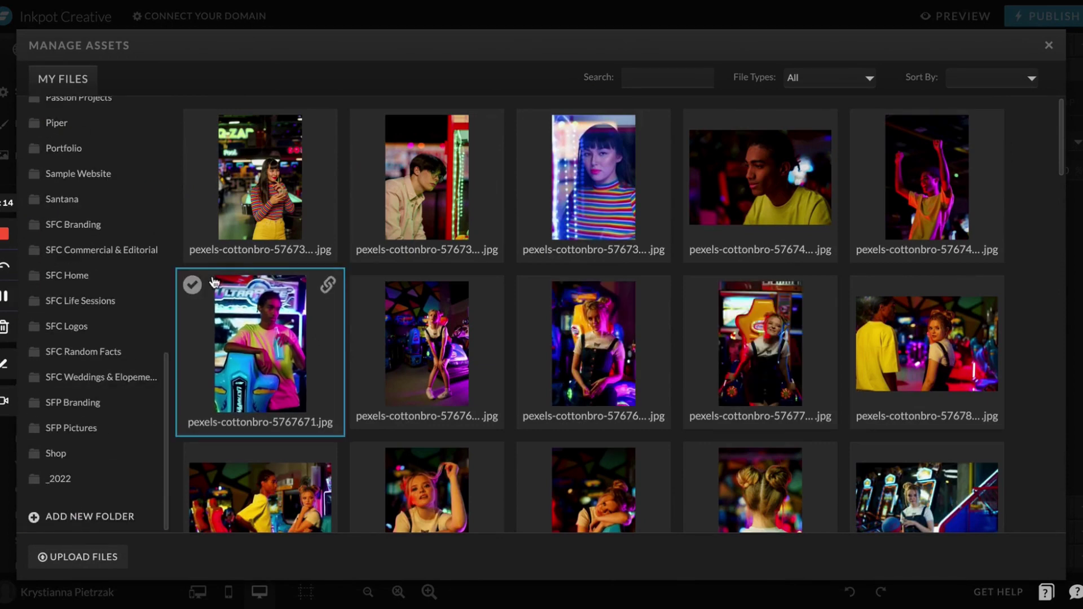
{"action": "left_click_drag", "start_coordinate": [237, 289], "coordinate": [213, 281]}
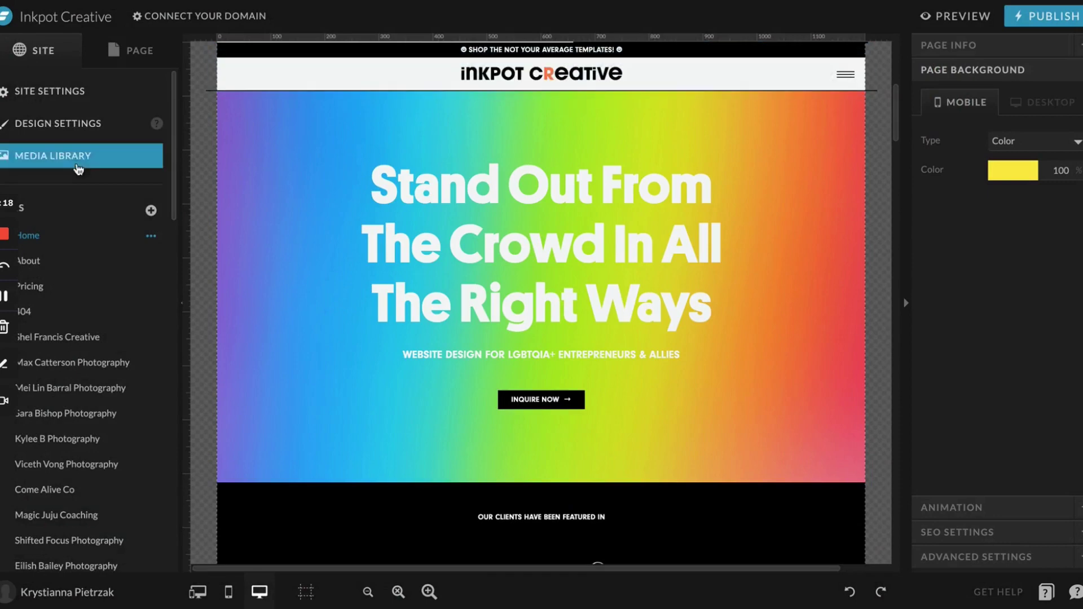
{"action": "scroll", "coordinate": [84, 228], "scroll_direction": "down", "scroll_amount": 2}
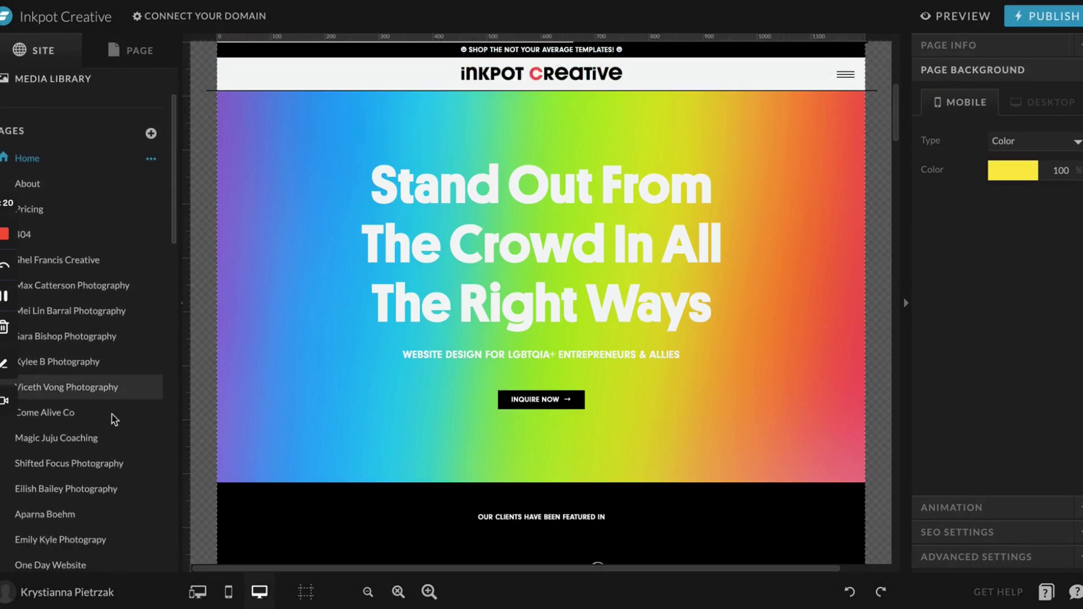
Step: Browse the Pages list, then move through Home and Sara Bishop Photography to Viceth Vong Photography
{"action": "scroll", "coordinate": [108, 533], "scroll_direction": "down", "scroll_amount": 3}
{"action": "scroll", "coordinate": [100, 526], "scroll_direction": "down", "scroll_amount": 7}
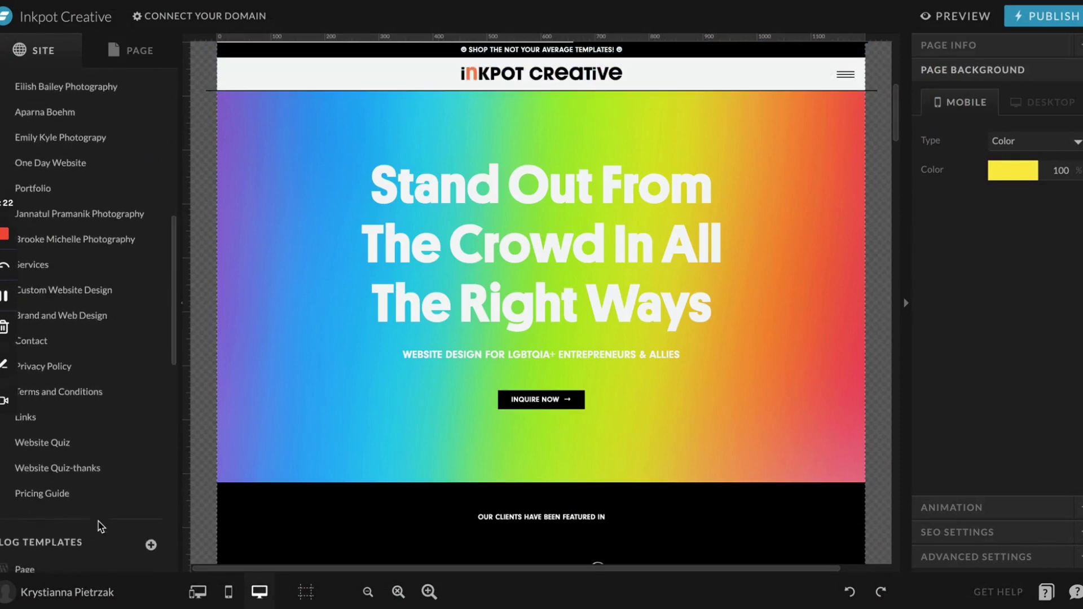
{"action": "scroll", "coordinate": [129, 388], "scroll_direction": "up", "scroll_amount": 5}
{"action": "scroll", "coordinate": [141, 319], "scroll_direction": "up", "scroll_amount": 5}
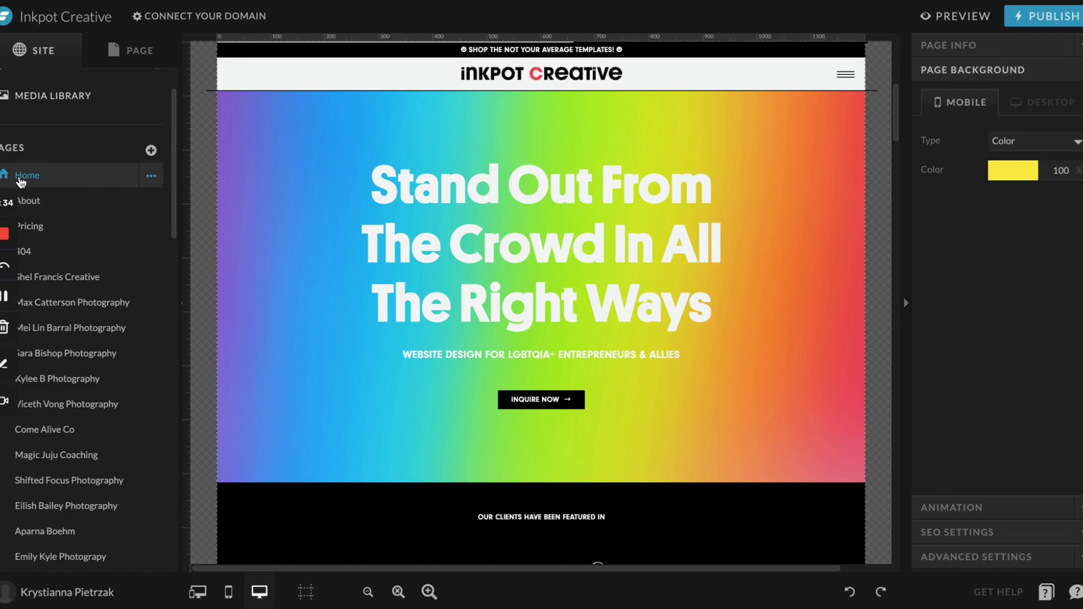
{"action": "scroll", "coordinate": [51, 146], "scroll_direction": "down", "scroll_amount": 1}
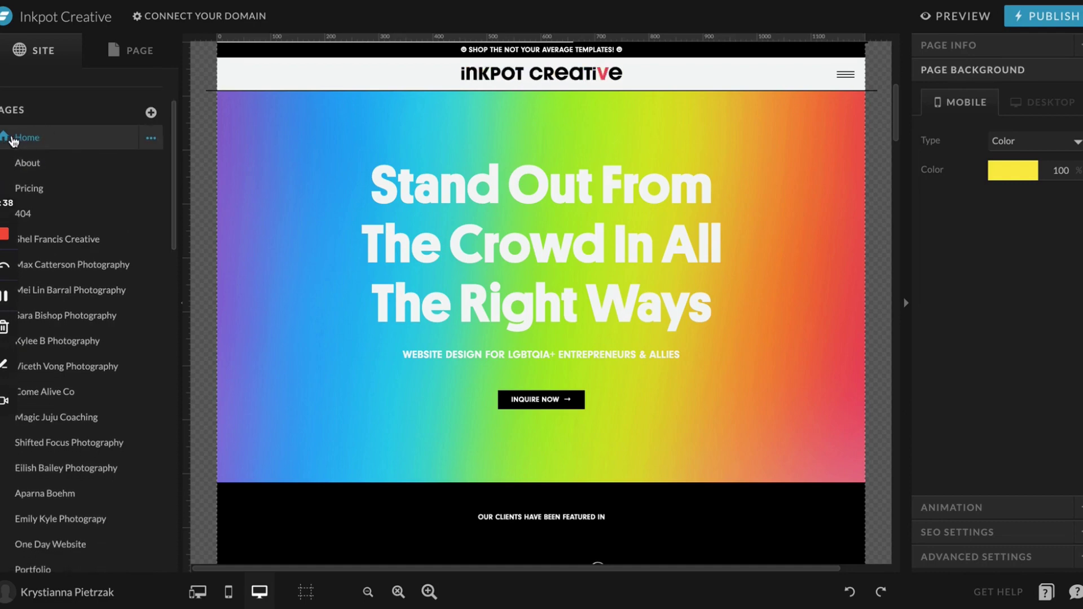
{"action": "scroll", "coordinate": [36, 164], "scroll_direction": "down", "scroll_amount": 1}
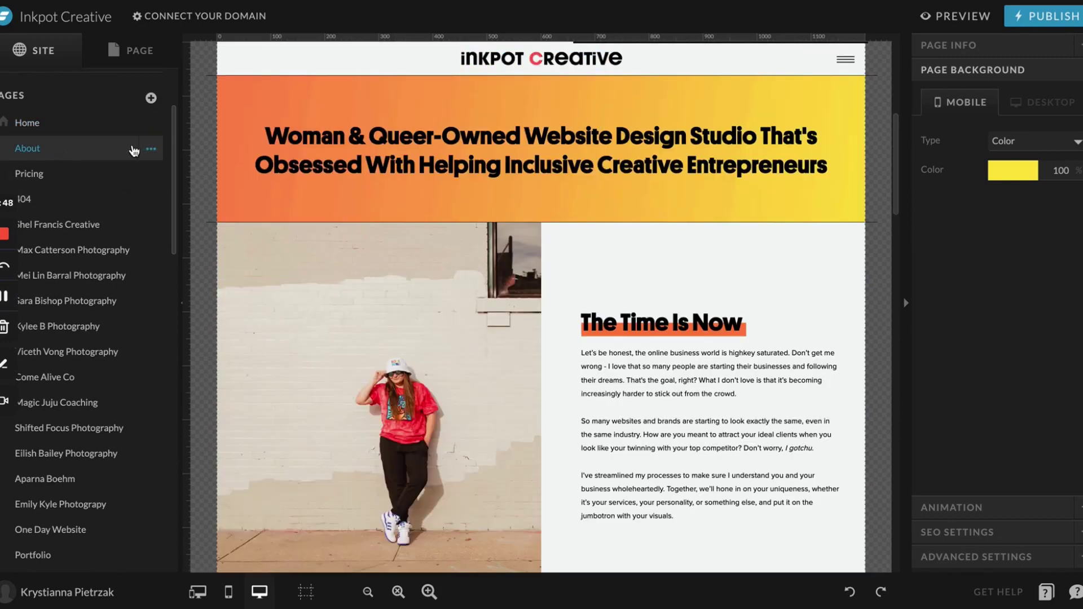
{"action": "left_click", "coordinate": [151, 150]}
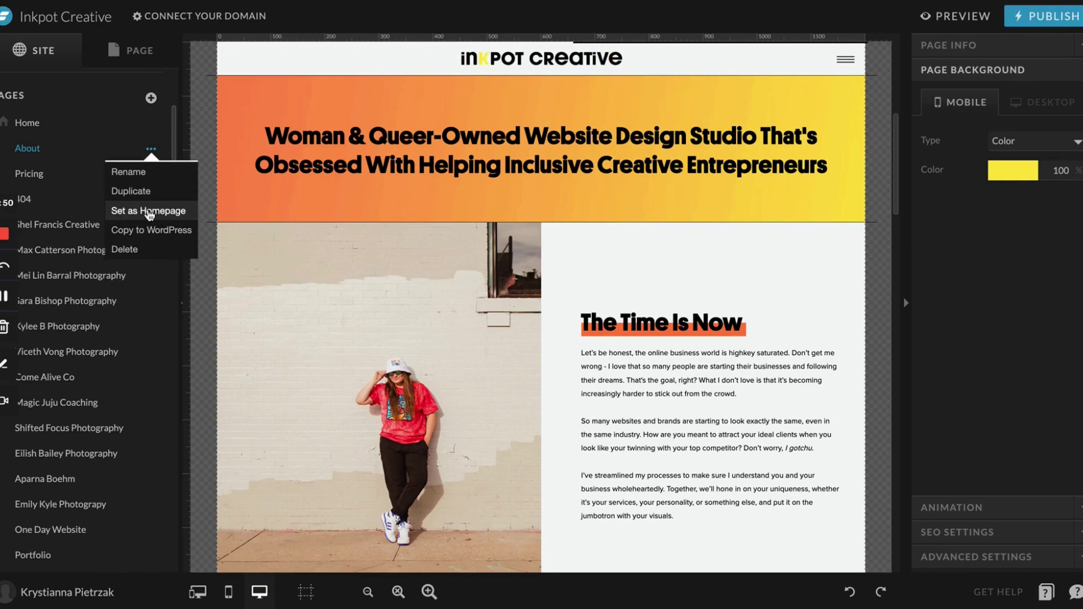
{"action": "left_click", "coordinate": [37, 130]}
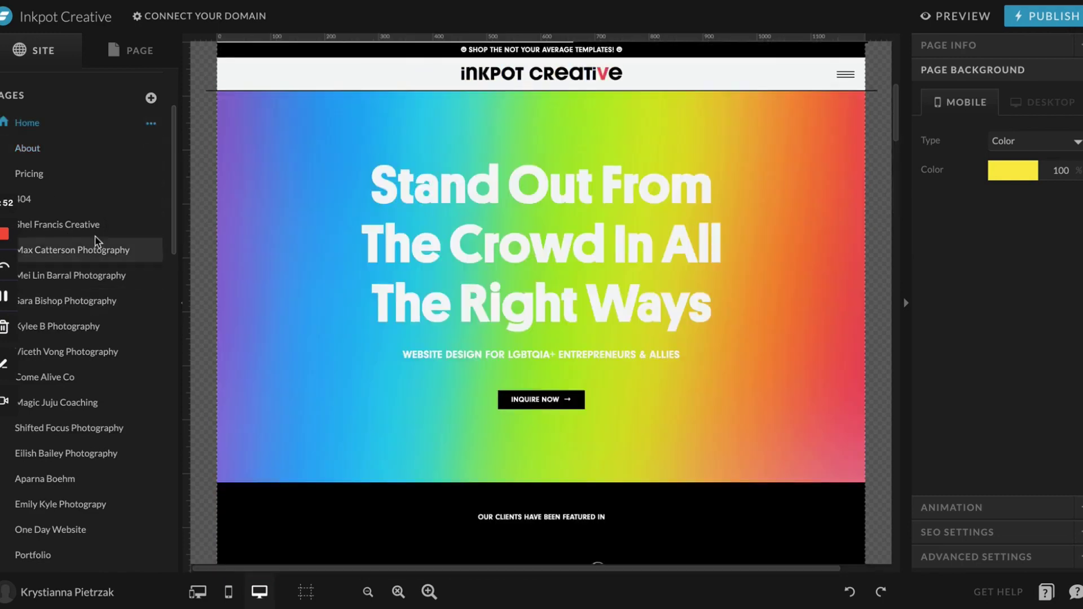
{"action": "left_click", "coordinate": [91, 301]}
{"action": "left_click", "coordinate": [95, 352]}
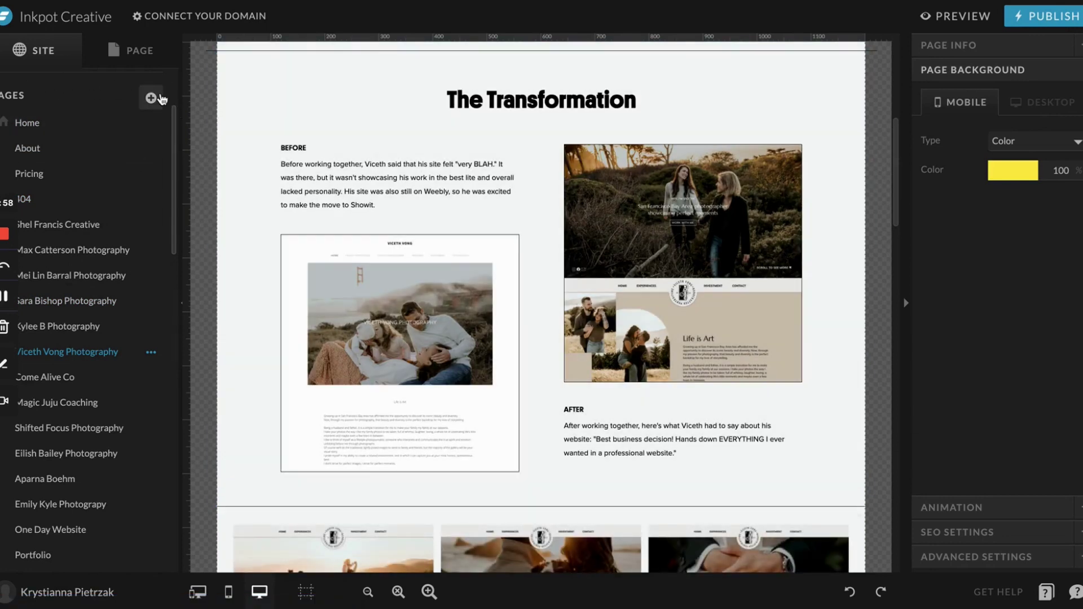
{"action": "left_click", "coordinate": [160, 99]}
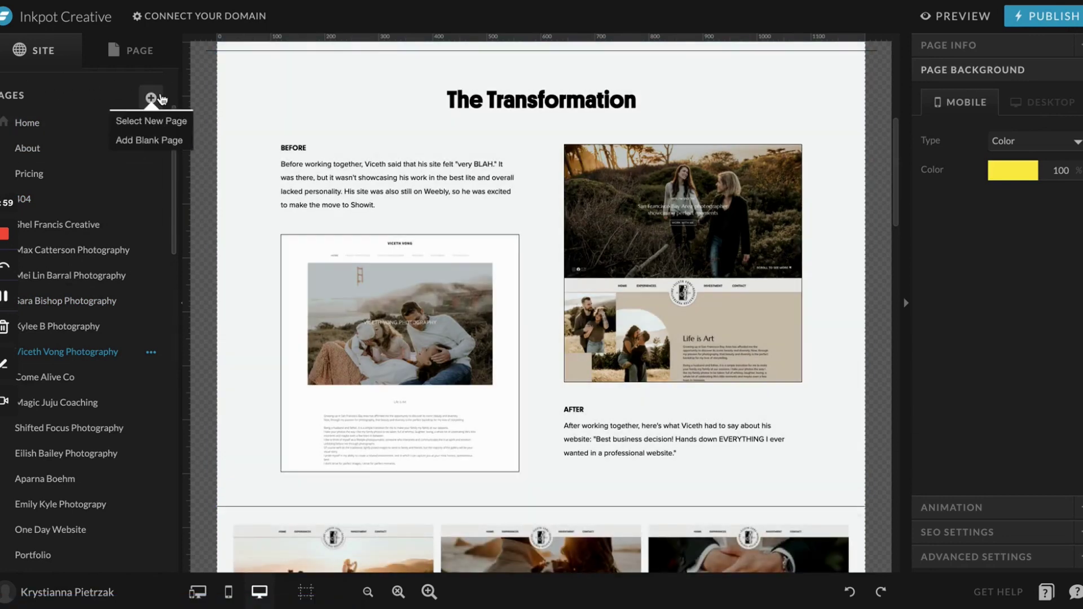
{"action": "left_click", "coordinate": [145, 125]}
{"action": "scroll", "coordinate": [113, 280], "scroll_direction": "down", "scroll_amount": 5}
{"action": "scroll", "coordinate": [115, 280], "scroll_direction": "down", "scroll_amount": 3}
{"action": "left_click", "coordinate": [106, 344]}
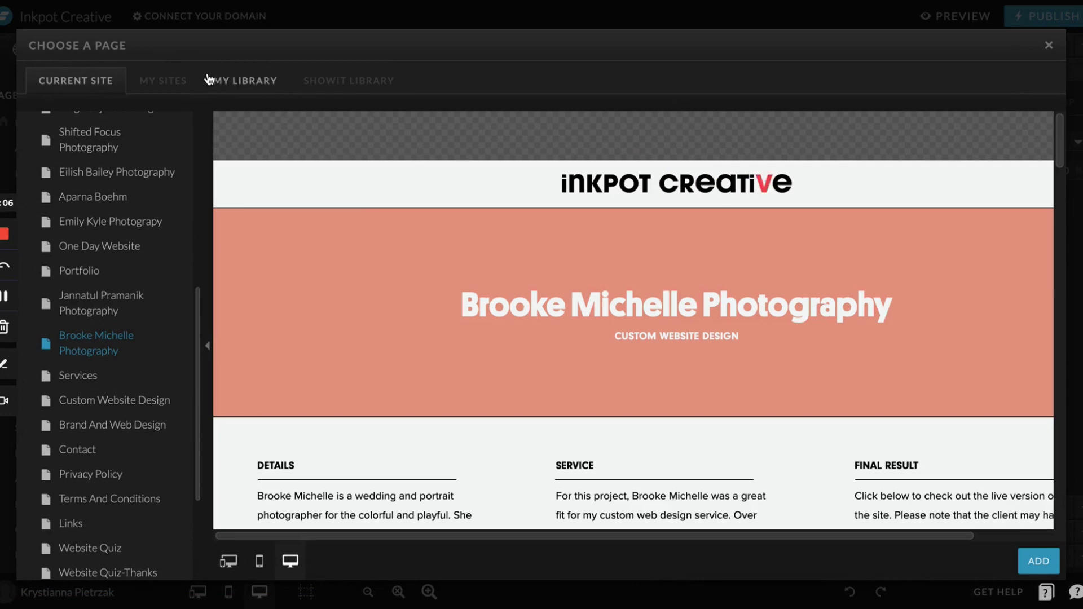
{"action": "left_click", "coordinate": [210, 80]}
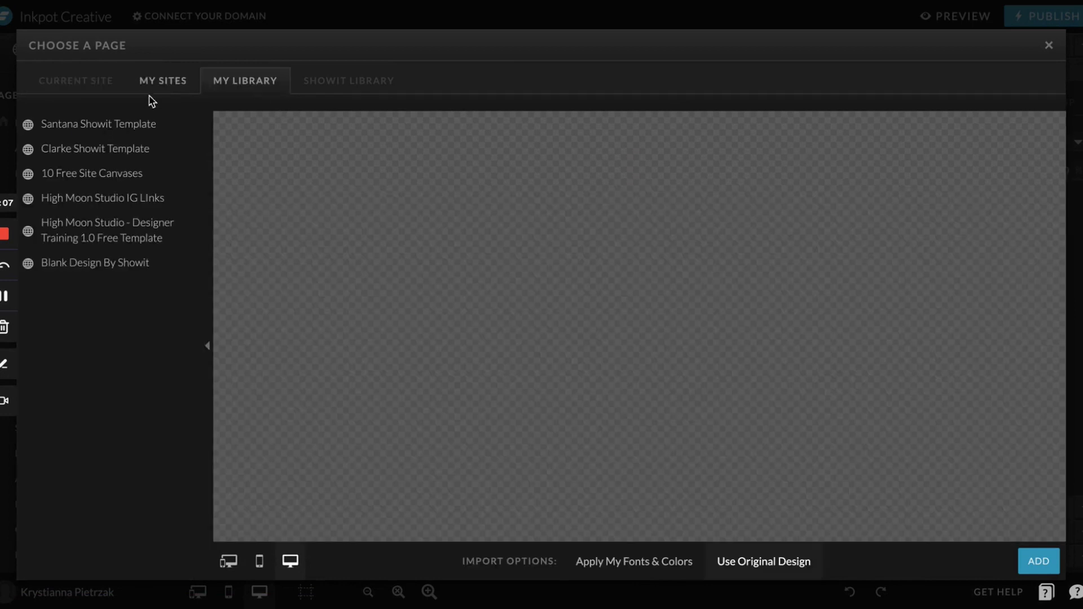
{"action": "left_click", "coordinate": [123, 130]}
{"action": "left_click", "coordinate": [124, 233]}
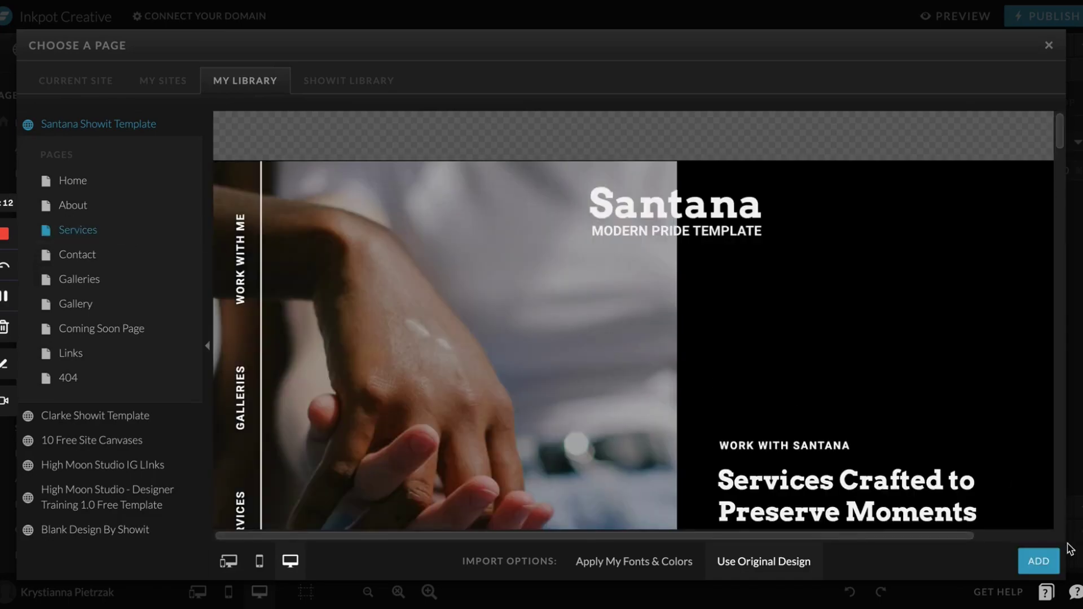
{"action": "left_click", "coordinate": [617, 6]}
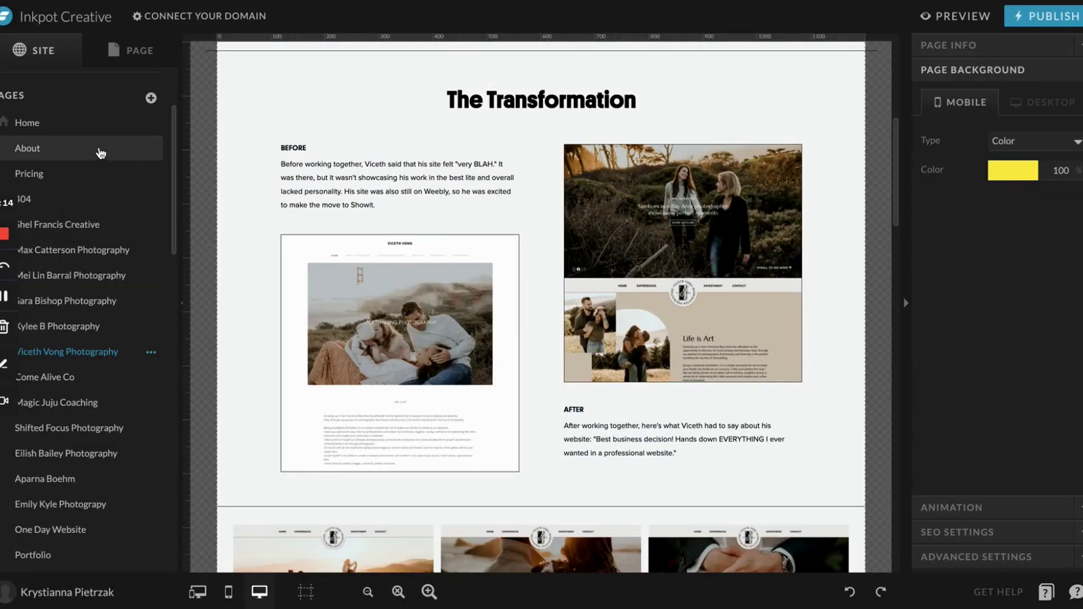
Step: Scroll through the Pages and Site Canvases list in the left panel
{"action": "left_click", "coordinate": [151, 97]}
{"action": "left_click", "coordinate": [157, 144]}
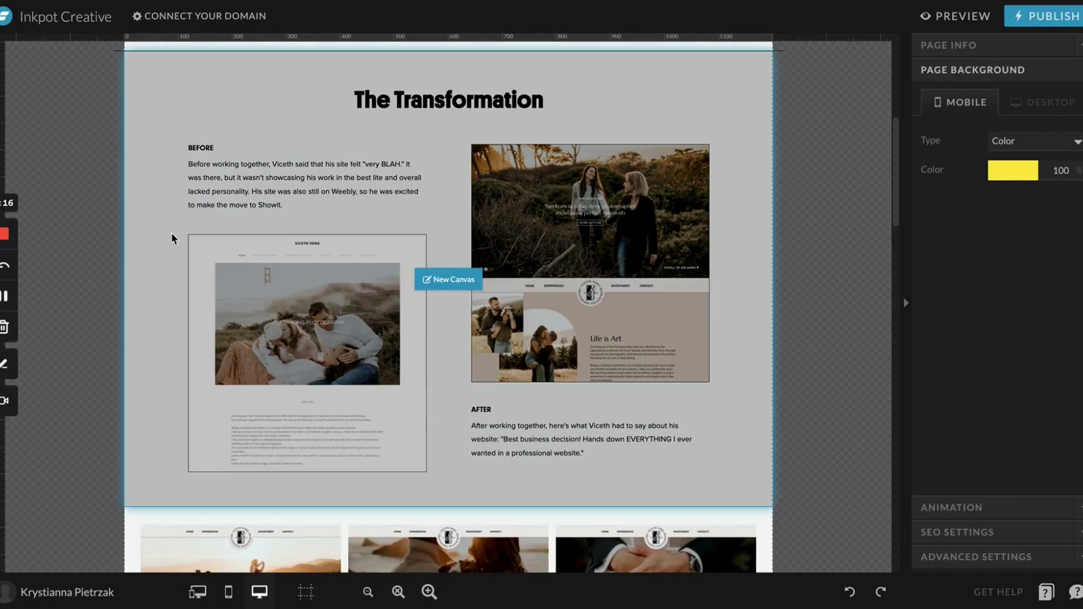
{"action": "mouse_move", "coordinate": [2, 95]}
{"action": "scroll", "coordinate": [123, 237], "scroll_direction": "down", "scroll_amount": 15}
{"action": "scroll", "coordinate": [122, 238], "scroll_direction": "down", "scroll_amount": 2}
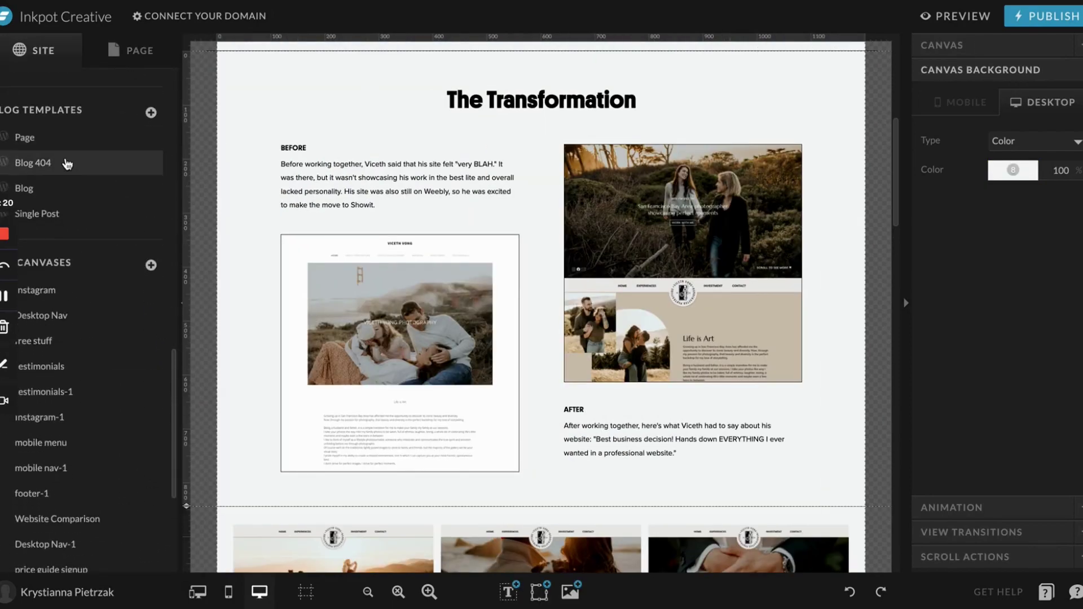
{"action": "scroll", "coordinate": [66, 164], "scroll_direction": "down", "scroll_amount": 1}
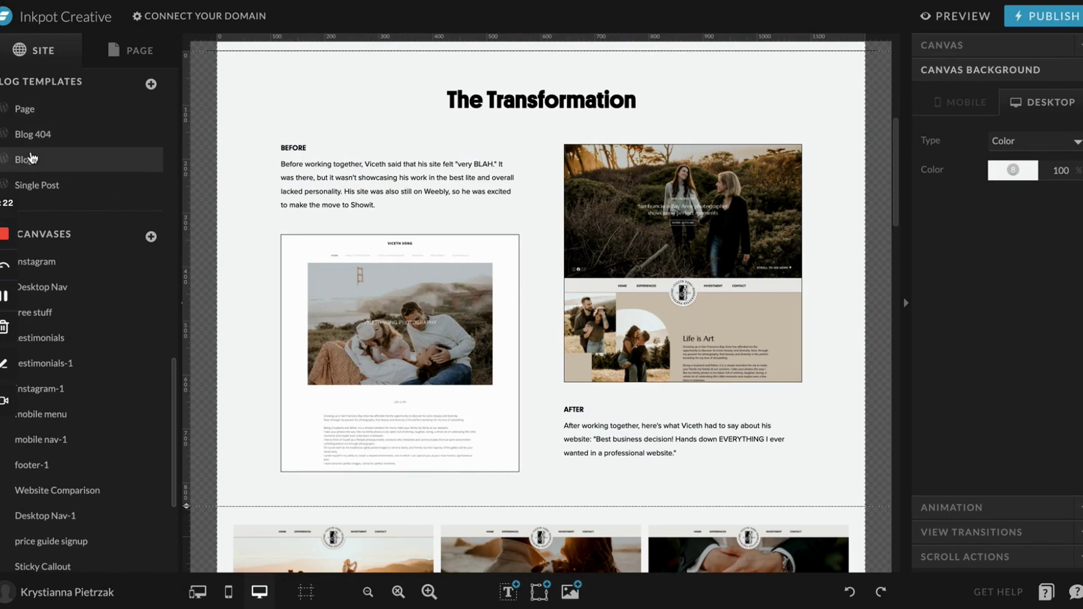
{"action": "scroll", "coordinate": [73, 210], "scroll_direction": "down", "scroll_amount": 2}
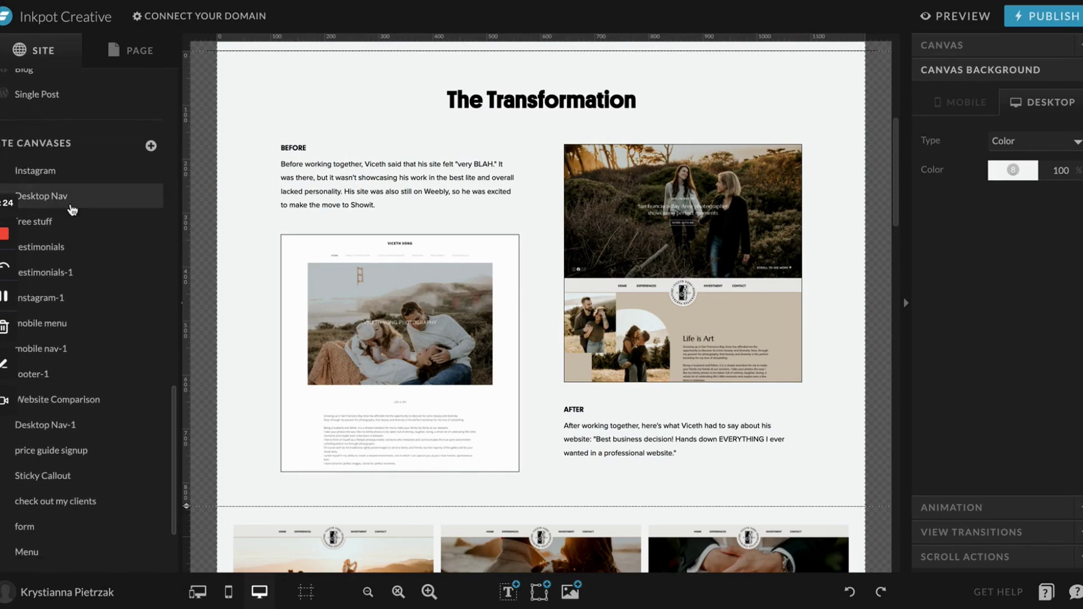
{"action": "scroll", "coordinate": [73, 209], "scroll_direction": "down", "scroll_amount": 1}
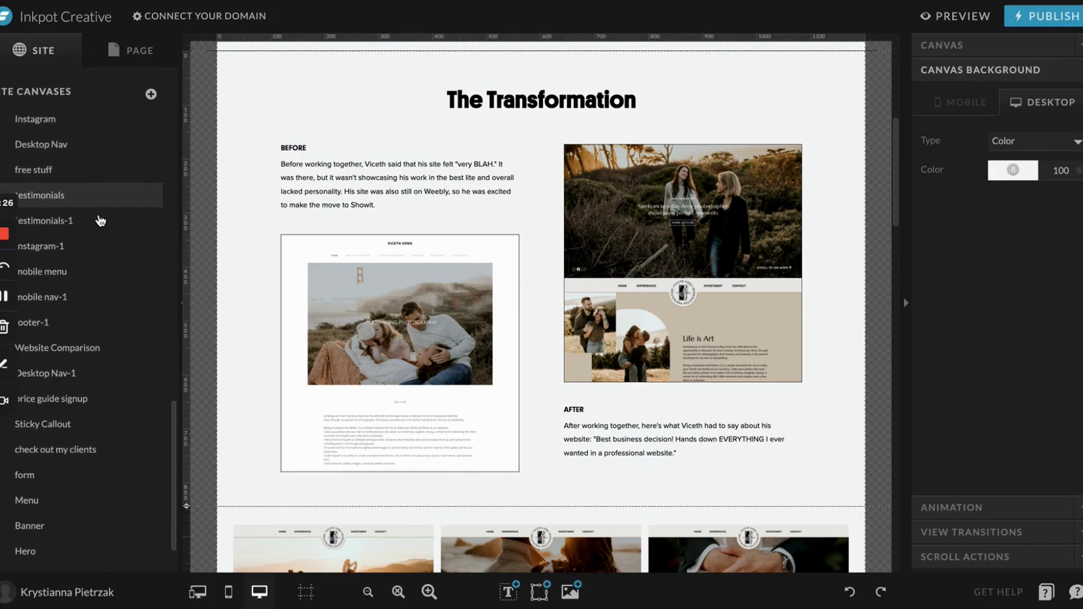
{"action": "scroll", "coordinate": [239, 206], "scroll_direction": "up", "scroll_amount": 5}
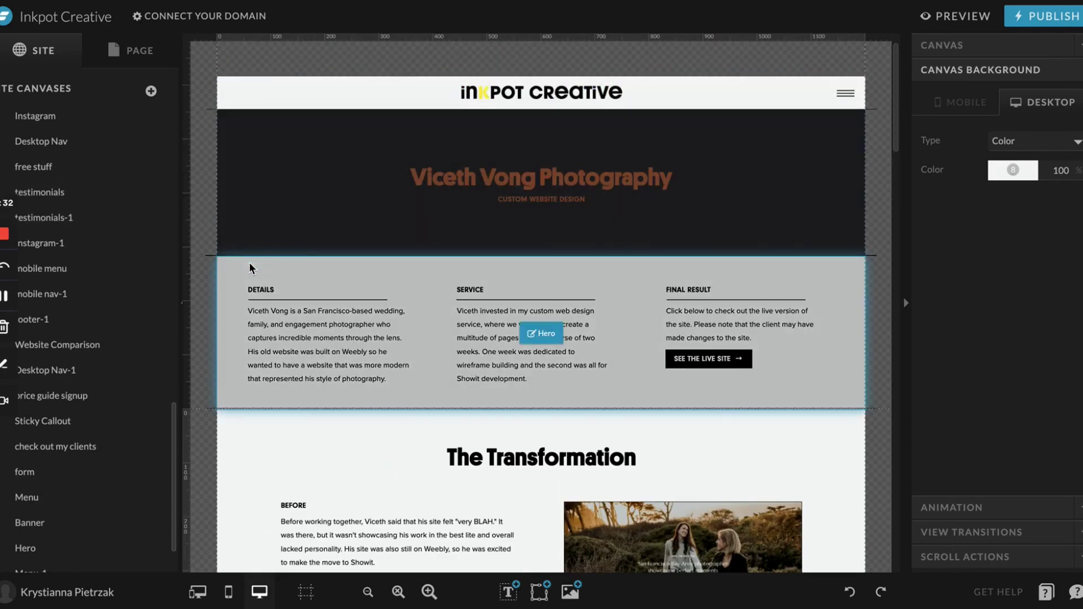
{"action": "scroll", "coordinate": [473, 342], "scroll_direction": "down", "scroll_amount": 2}
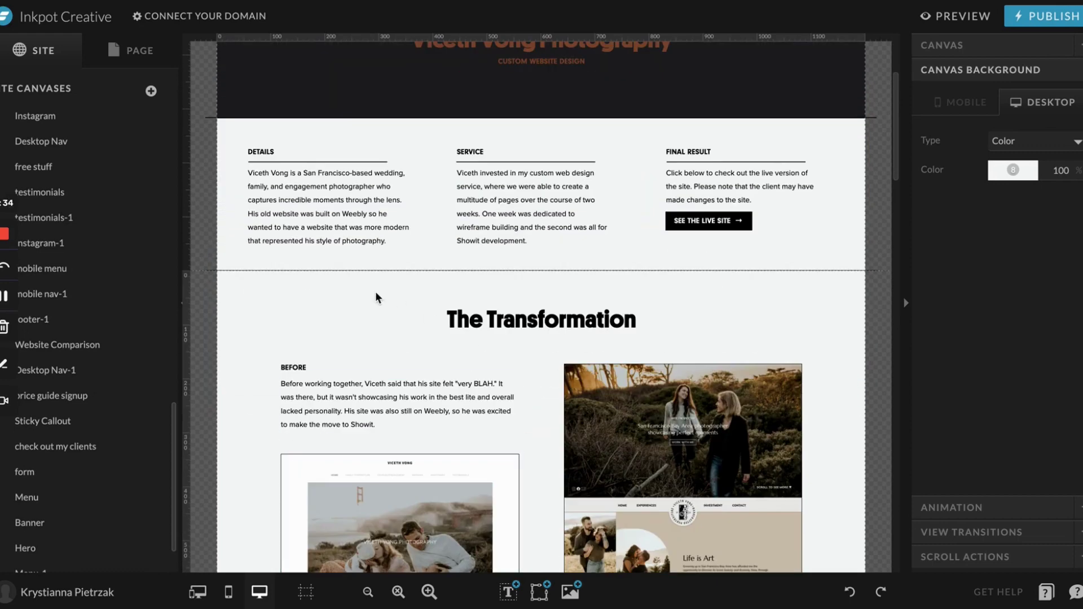
{"action": "scroll", "coordinate": [374, 233], "scroll_direction": "up", "scroll_amount": 2}
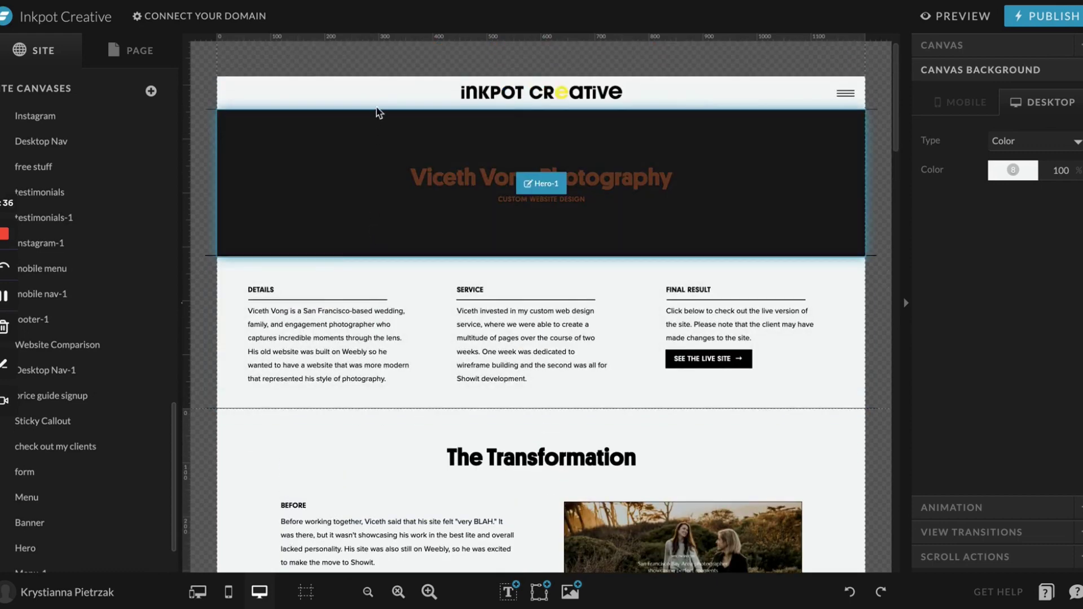
{"action": "scroll", "coordinate": [364, 361], "scroll_direction": "down", "scroll_amount": 7}
{"action": "scroll", "coordinate": [371, 308], "scroll_direction": "down", "scroll_amount": 8}
{"action": "scroll", "coordinate": [372, 313], "scroll_direction": "down", "scroll_amount": 10}
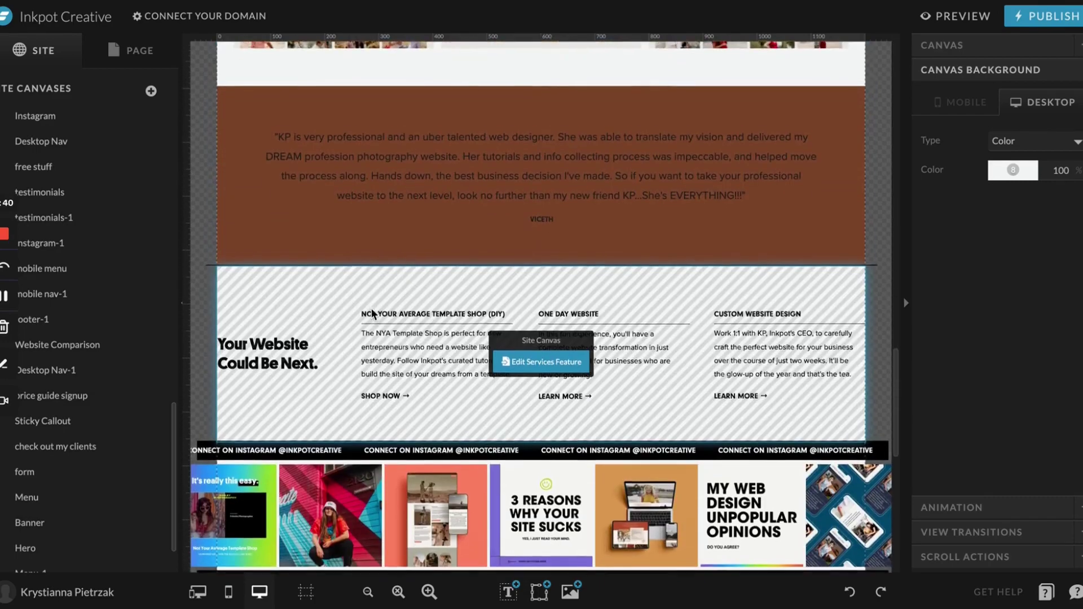
{"action": "scroll", "coordinate": [381, 409], "scroll_direction": "down", "scroll_amount": 2}
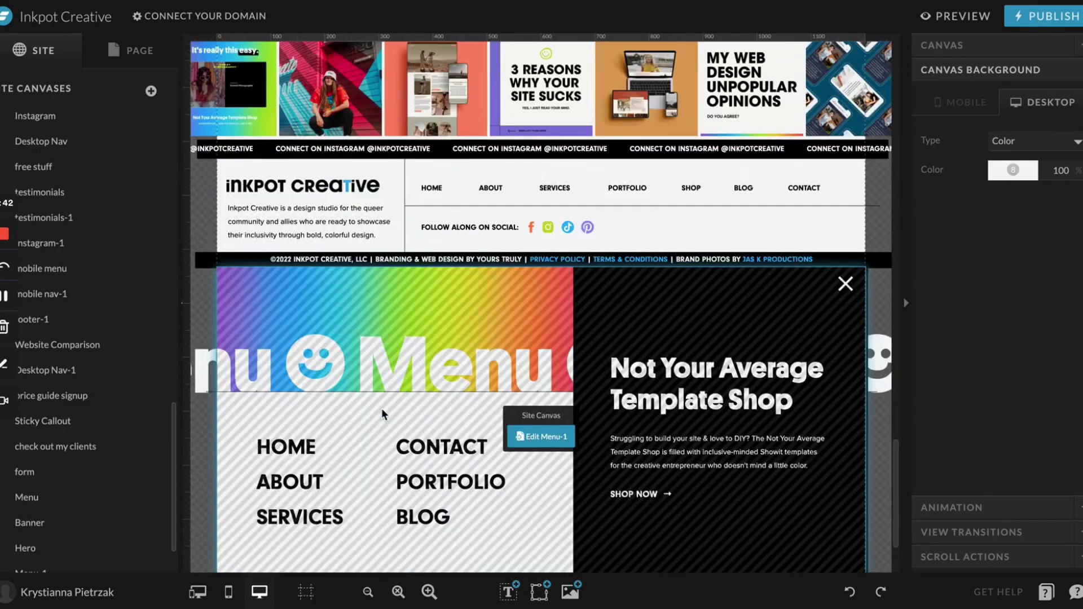
{"action": "scroll", "coordinate": [381, 409], "scroll_direction": "up", "scroll_amount": 8}
{"action": "scroll", "coordinate": [382, 414], "scroll_direction": "up", "scroll_amount": 5}
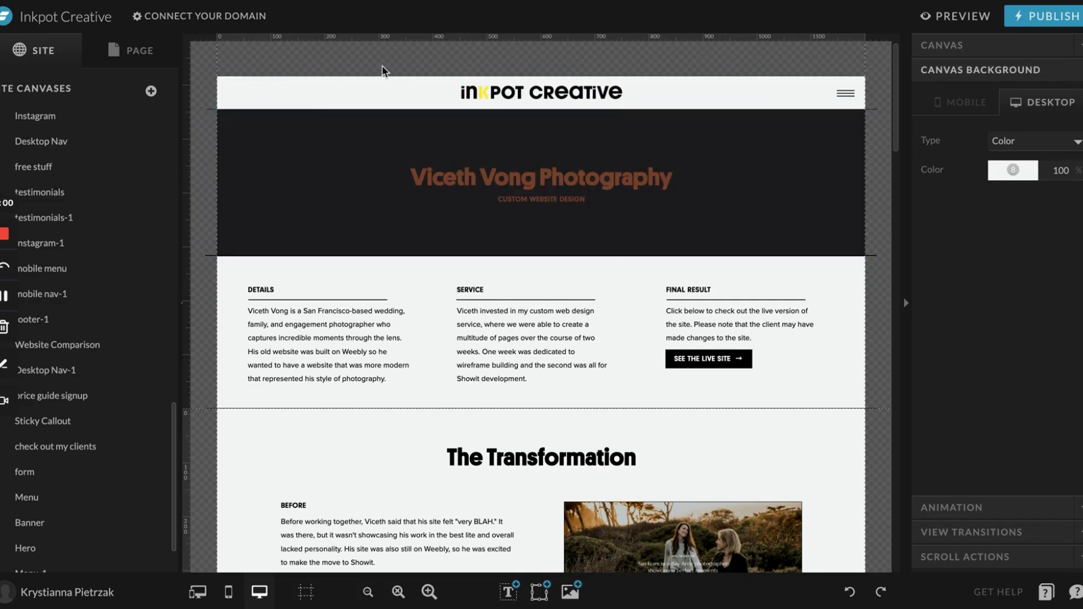
Step: Open the Desktop Nav-1 header canvas for editing, then return to the Viceth Vong Photography page
{"action": "left_click", "coordinate": [370, 144]}
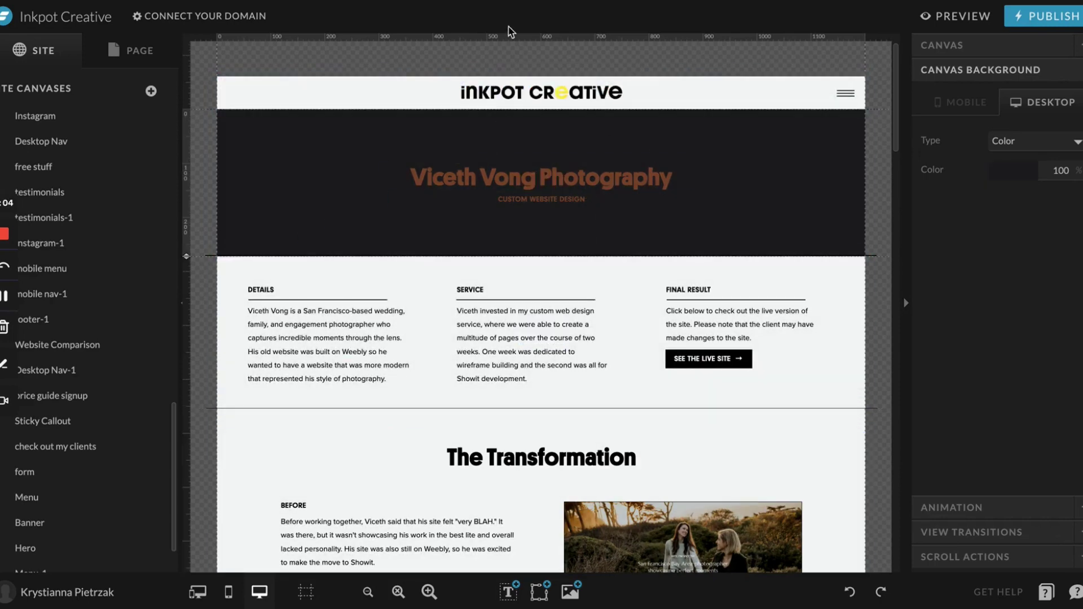
{"action": "left_click", "coordinate": [333, 90]}
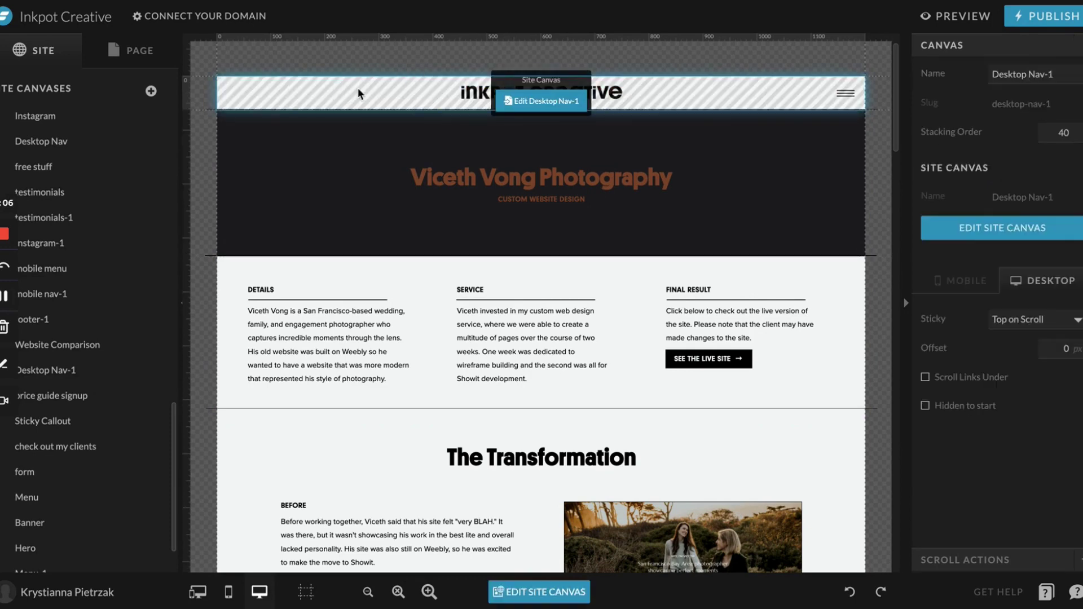
{"action": "left_click", "coordinate": [541, 101]}
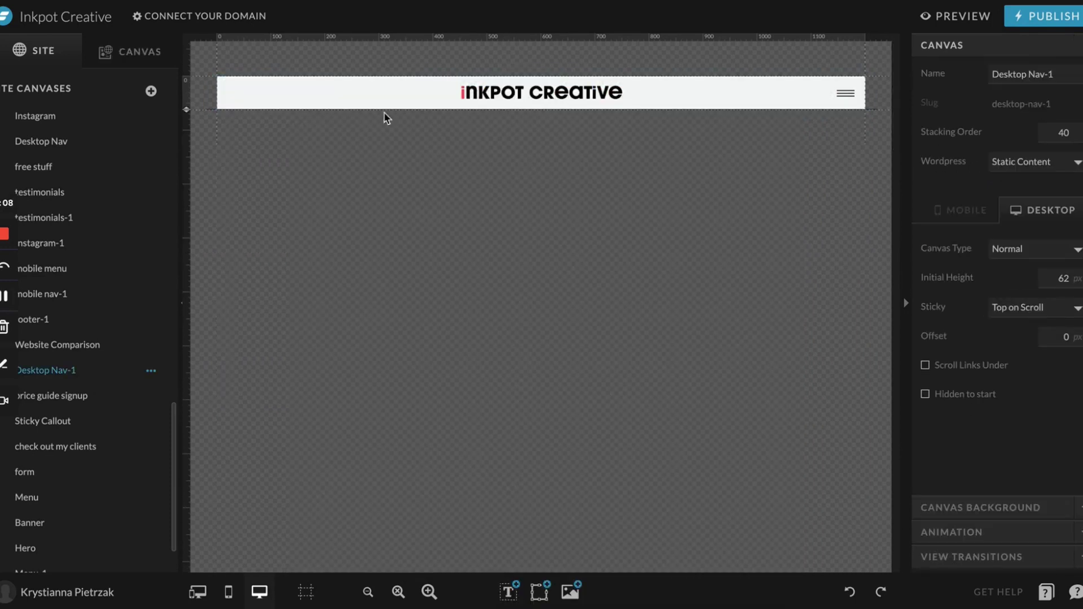
{"action": "left_click", "coordinate": [127, 51]}
{"action": "left_click", "coordinate": [34, 83]}
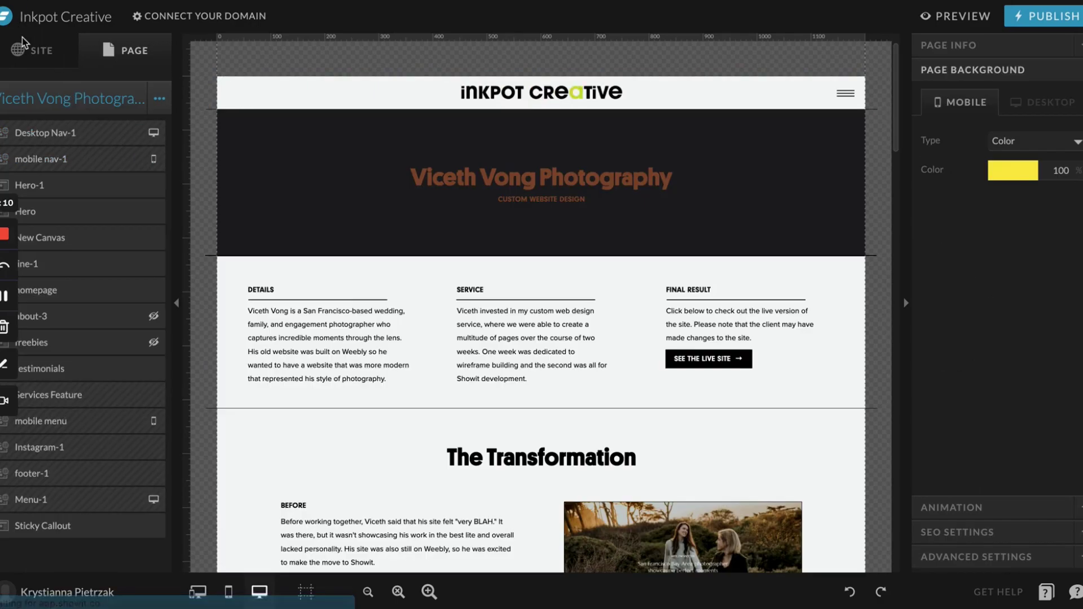
{"action": "left_click", "coordinate": [22, 49]}
{"action": "scroll", "coordinate": [158, 395], "scroll_direction": "down", "scroll_amount": 10}
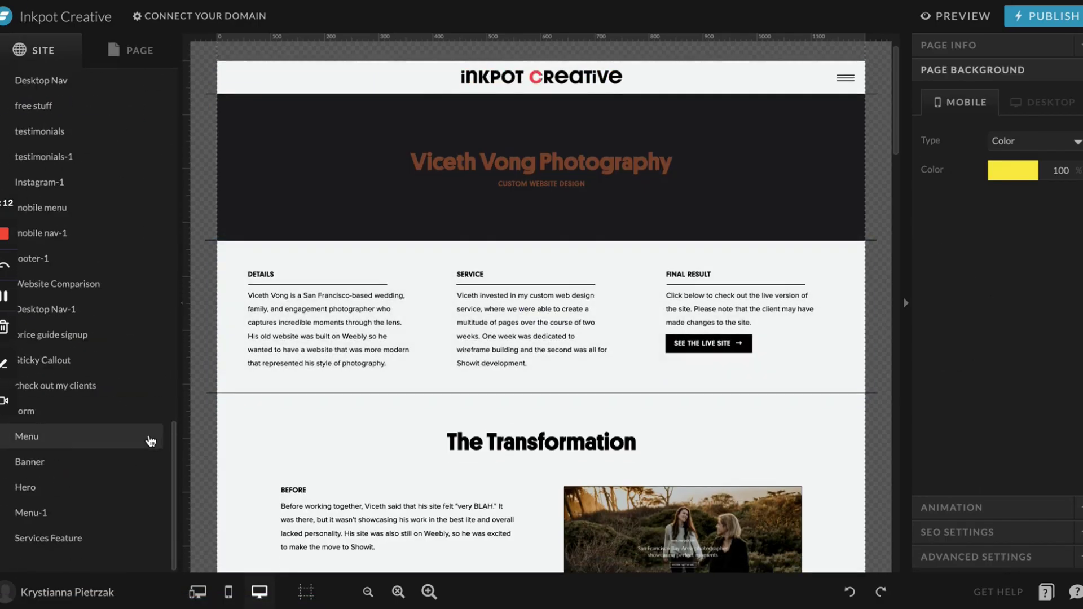
Step: Bring up the account and site designs menu, then close it
{"action": "left_click", "coordinate": [19, 601]}
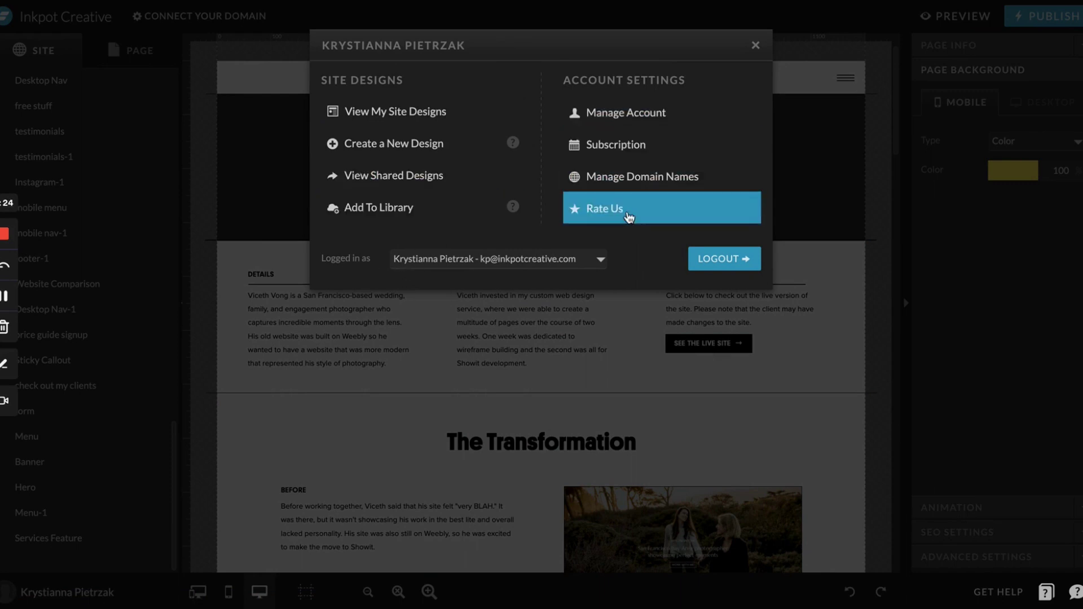
{"action": "left_click", "coordinate": [757, 47]}
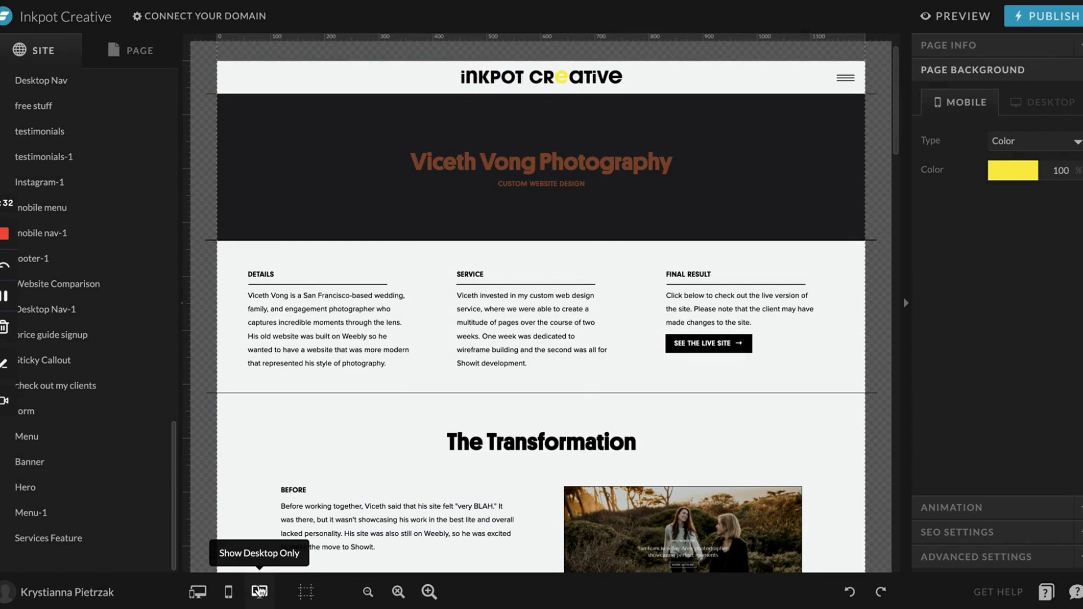
{"action": "left_click", "coordinate": [259, 591]}
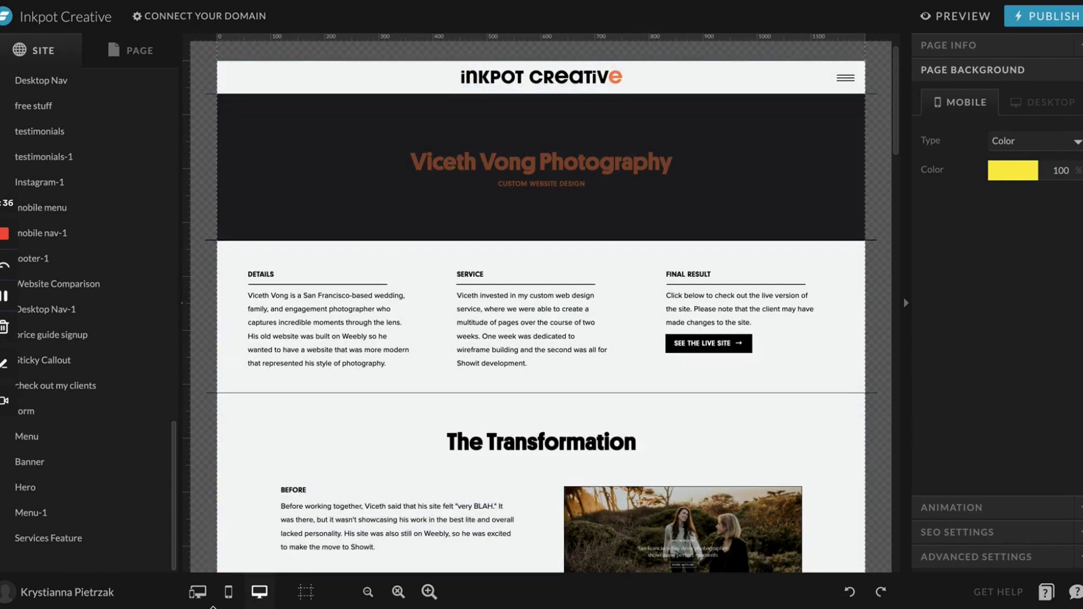
{"action": "left_click", "coordinate": [198, 597]}
{"action": "left_click", "coordinate": [549, 454]}
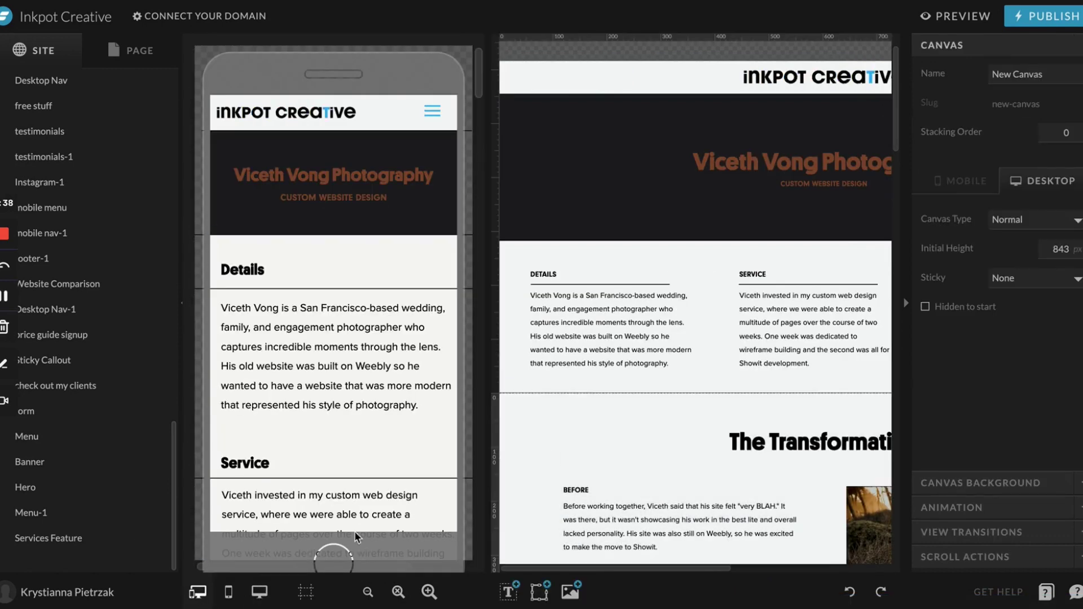
{"action": "left_click", "coordinate": [367, 593]}
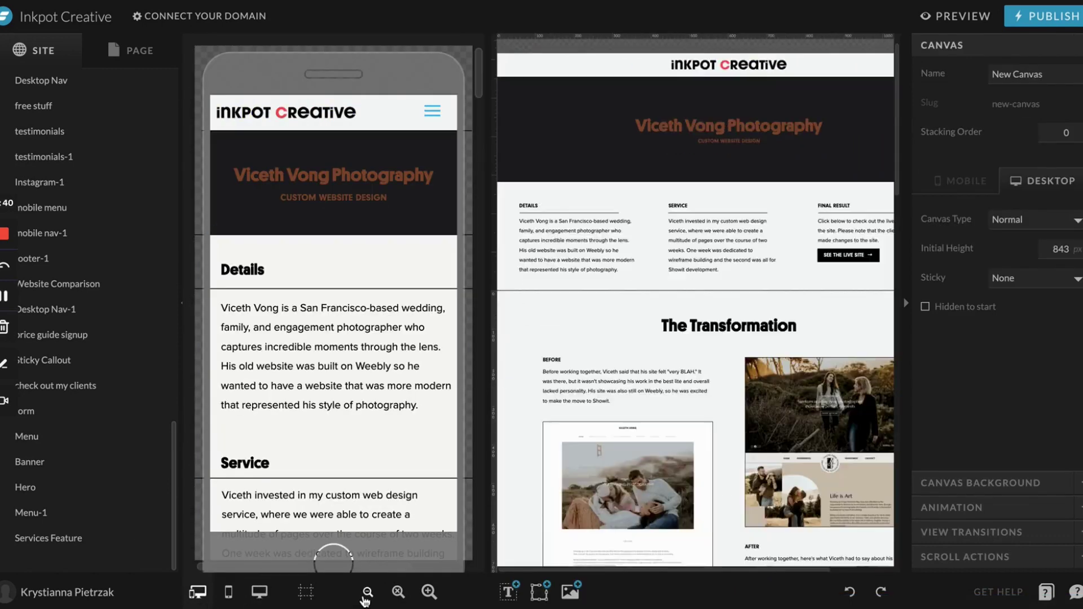
{"action": "left_click", "coordinate": [367, 354]}
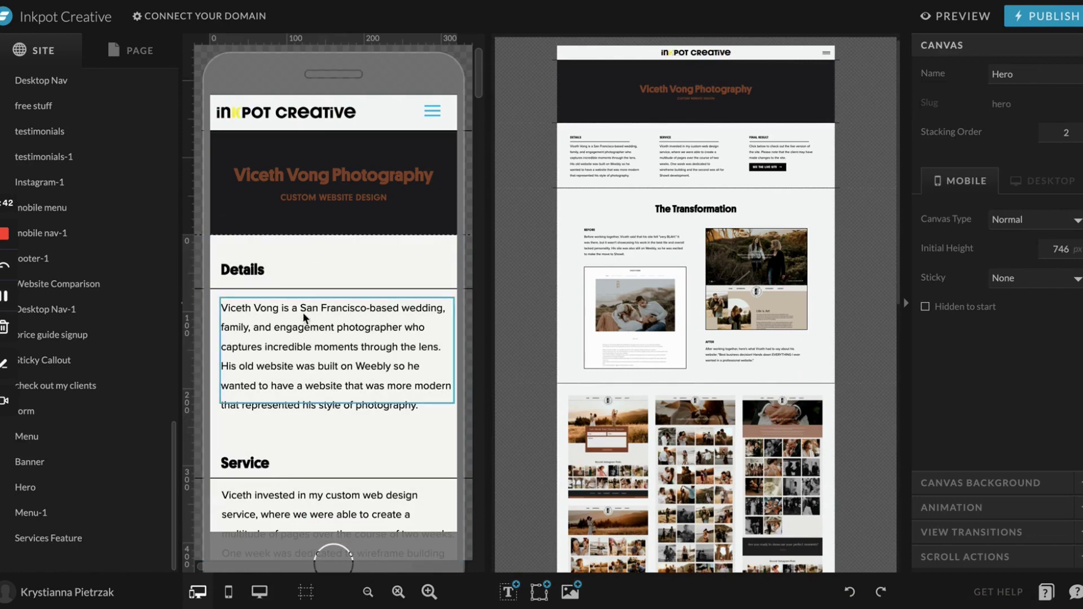
{"action": "scroll", "coordinate": [309, 360], "scroll_direction": "down", "scroll_amount": 2}
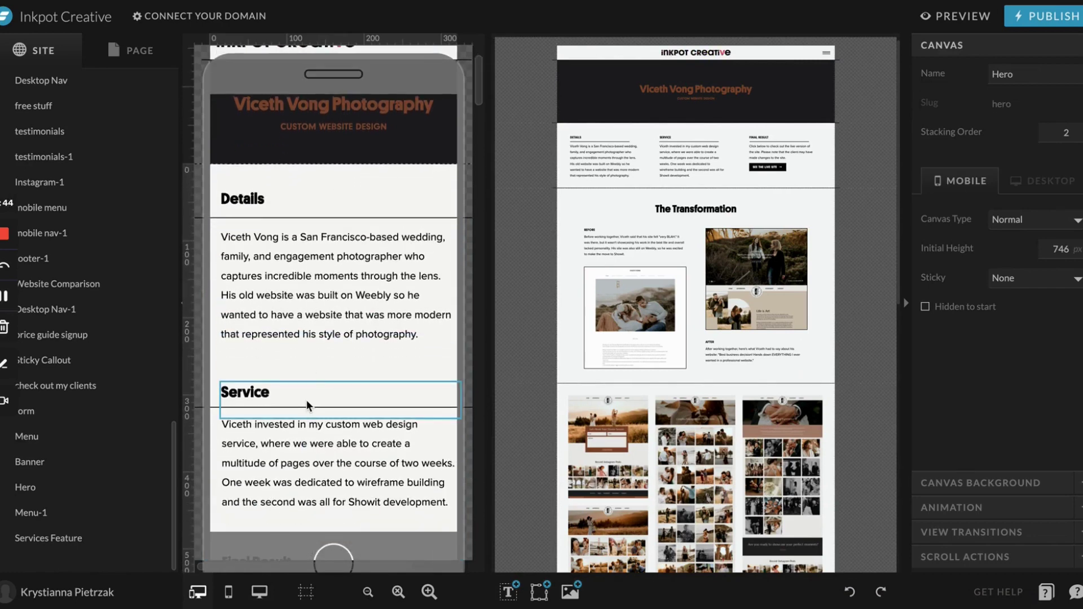
{"action": "scroll", "coordinate": [306, 398], "scroll_direction": "up", "scroll_amount": 2}
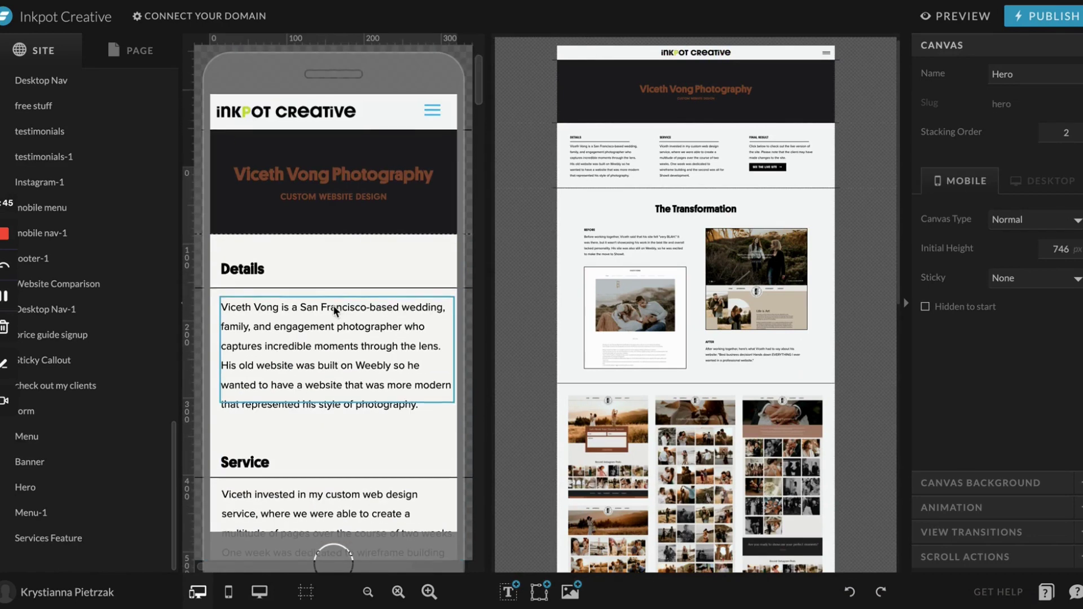
{"action": "left_click", "coordinate": [398, 188]}
{"action": "left_click", "coordinate": [417, 189]}
{"action": "left_click", "coordinate": [416, 215]}
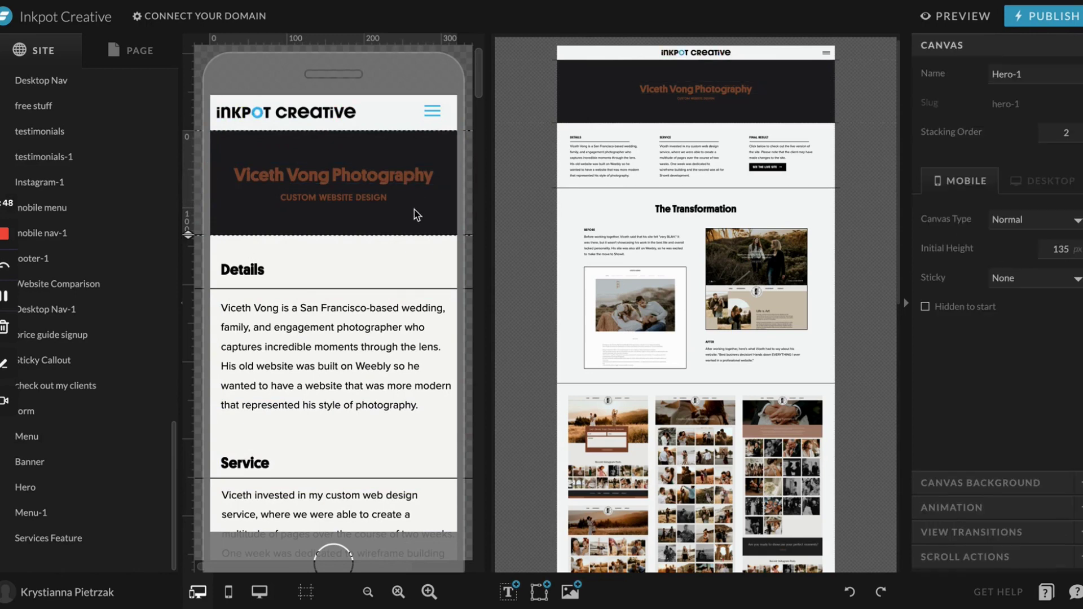
{"action": "left_click", "coordinate": [304, 319]}
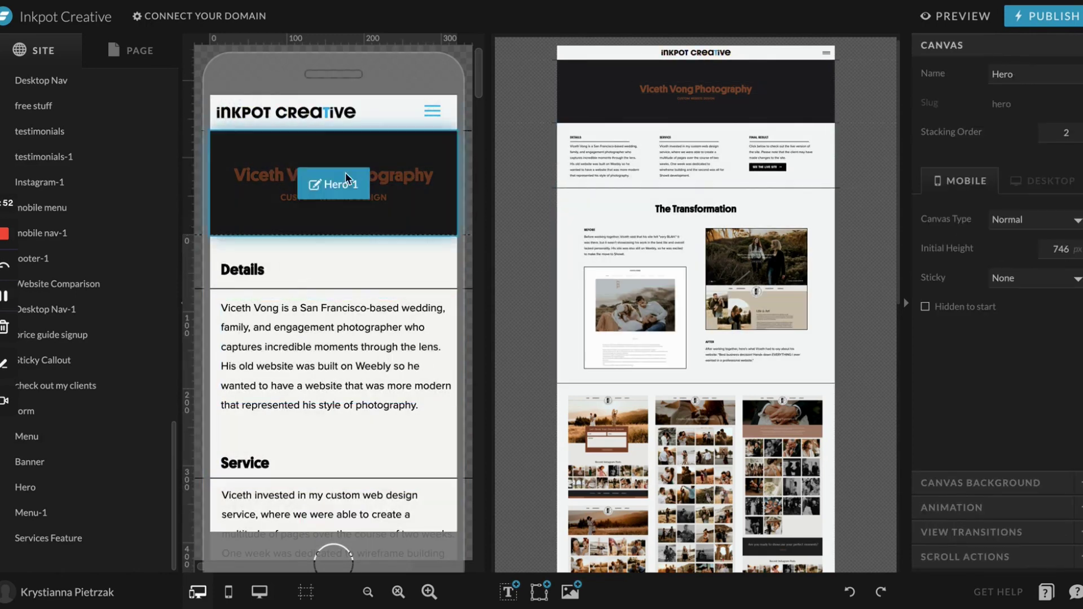
{"action": "left_click", "coordinate": [709, 111]}
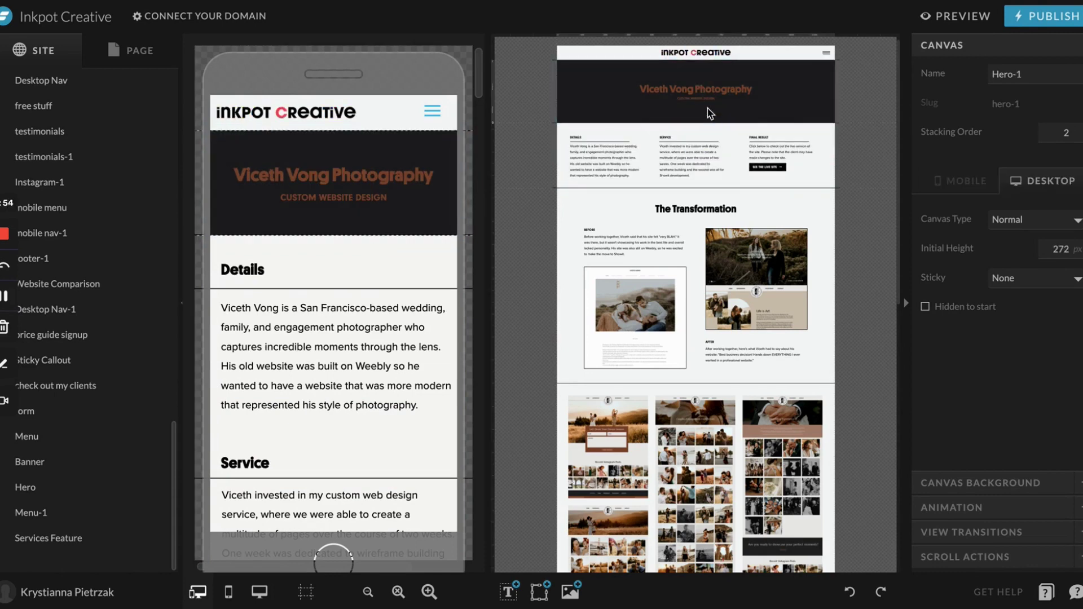
{"action": "left_click", "coordinate": [714, 93]}
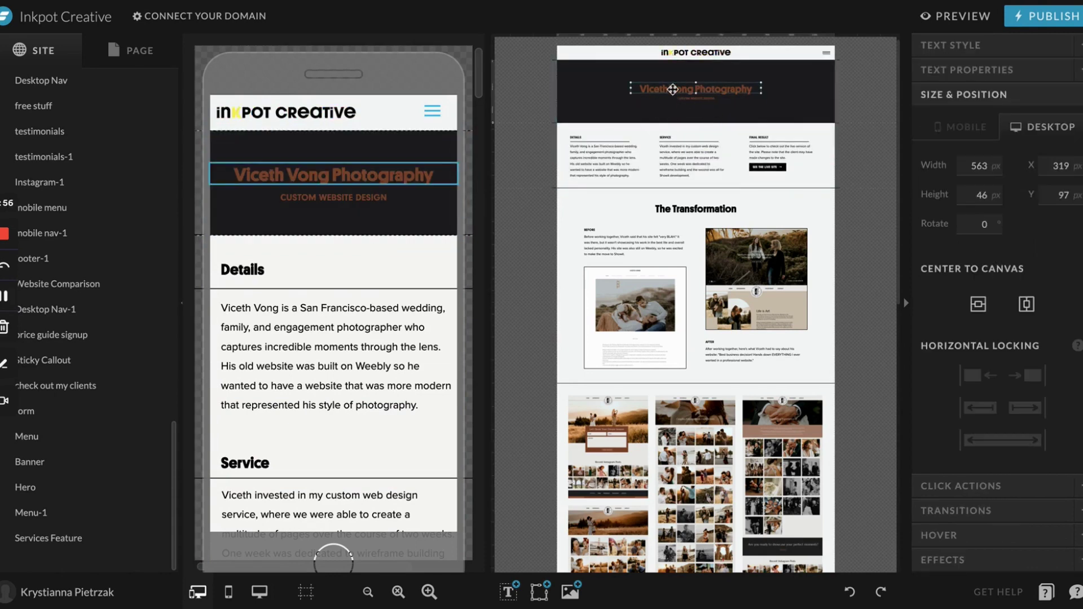
{"action": "left_click", "coordinate": [959, 45]}
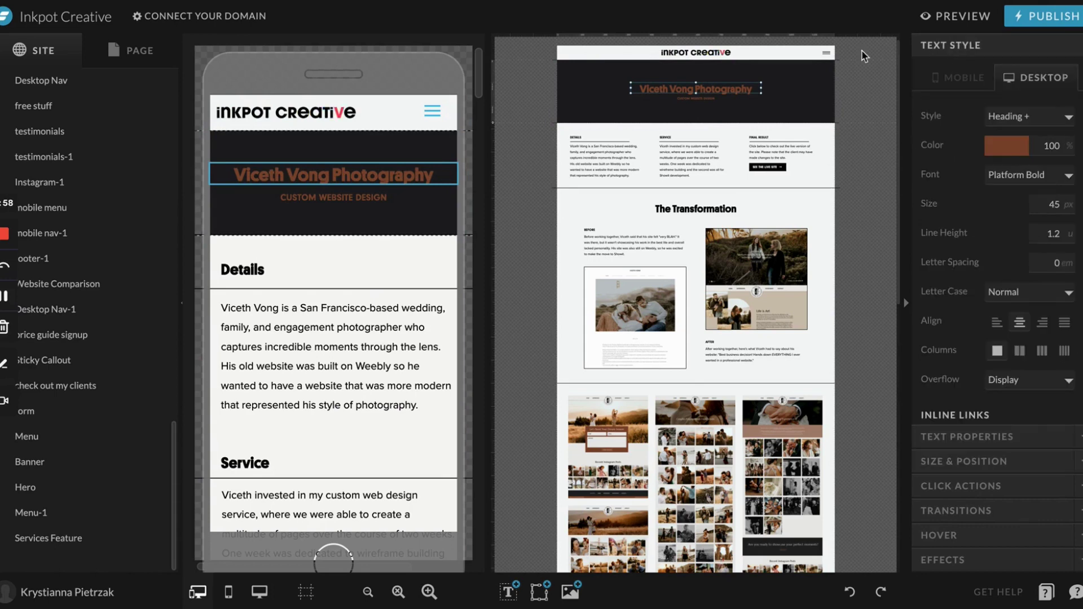
{"action": "left_click", "coordinate": [1007, 145]}
{"action": "left_click", "coordinate": [1070, 175]}
{"action": "left_click", "coordinate": [290, 188]}
{"action": "left_click", "coordinate": [293, 179]}
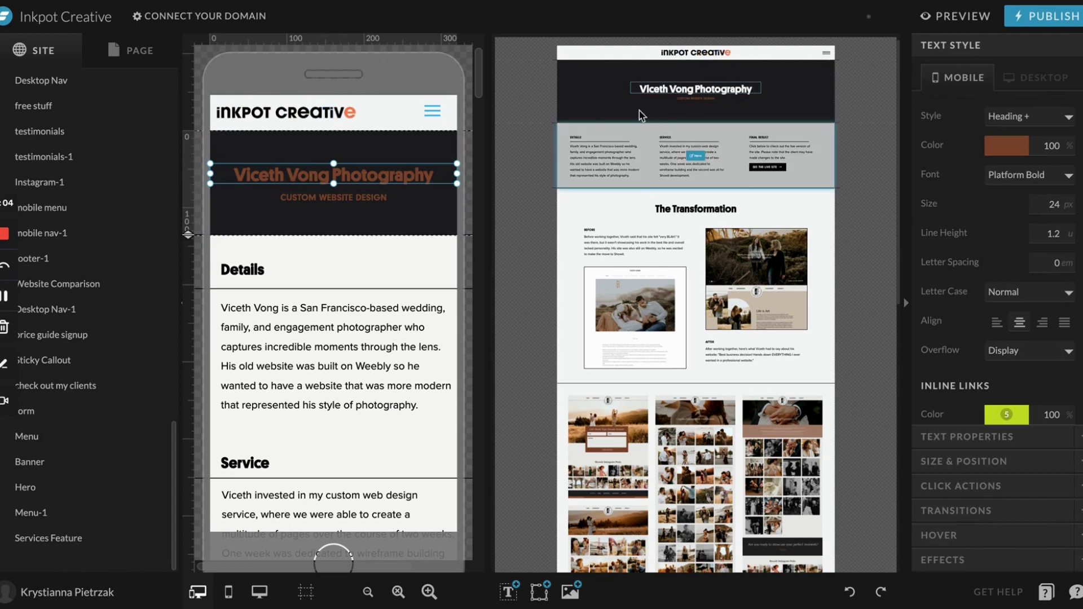
{"action": "left_click", "coordinate": [1015, 144]}
{"action": "left_click", "coordinate": [1063, 178]}
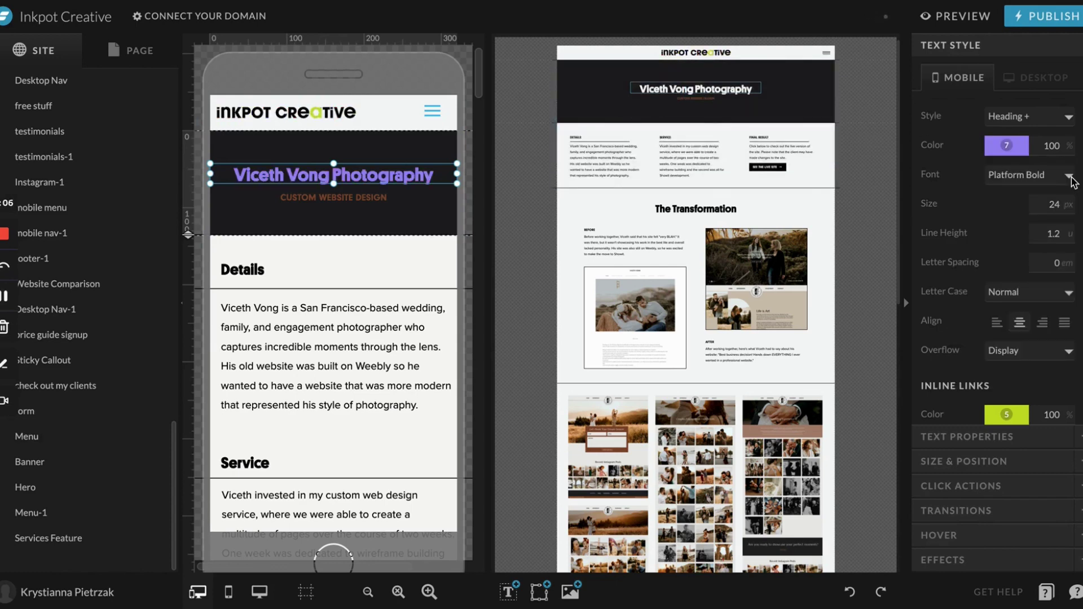
{"action": "left_click", "coordinate": [1020, 158]}
{"action": "left_click", "coordinate": [1074, 178]}
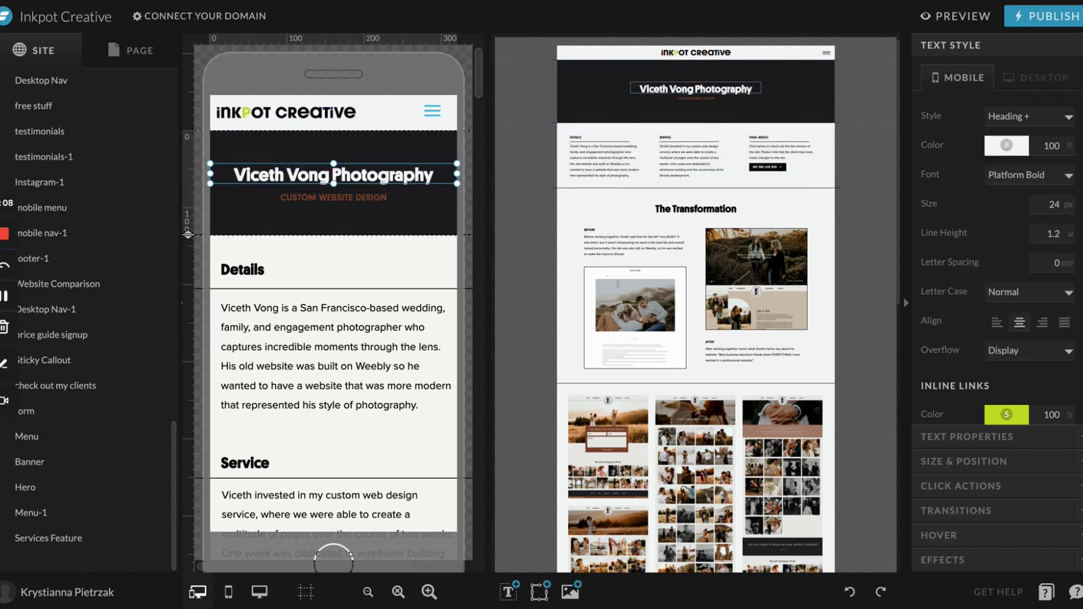
{"action": "left_click", "coordinate": [835, 83]}
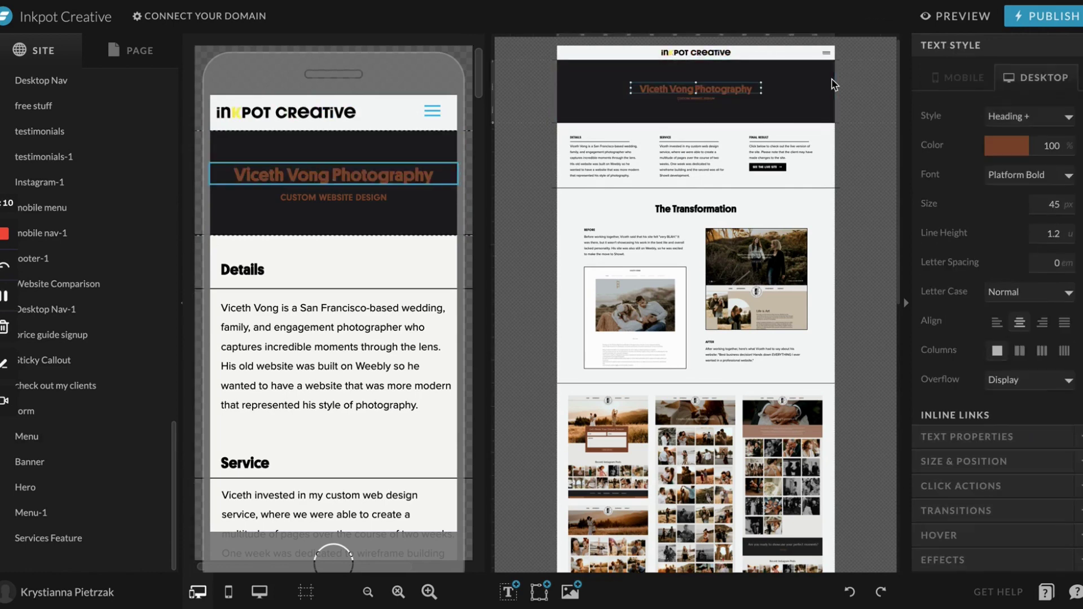
{"action": "left_click", "coordinate": [830, 90]}
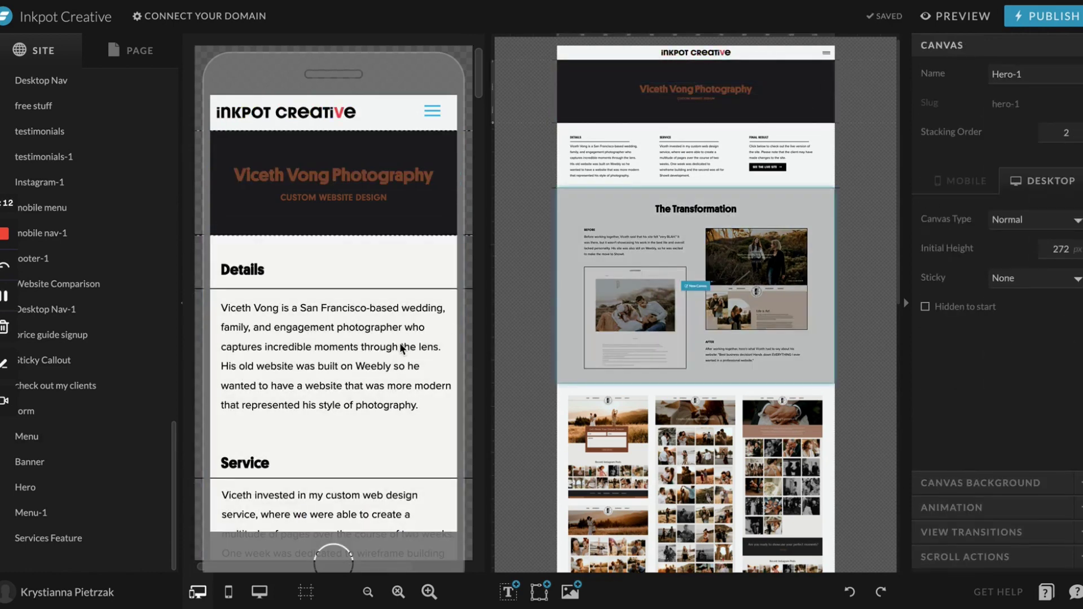
{"action": "left_click", "coordinate": [388, 350]}
{"action": "left_click", "coordinate": [332, 330]}
{"action": "scroll", "coordinate": [332, 329], "scroll_direction": "down", "scroll_amount": 2}
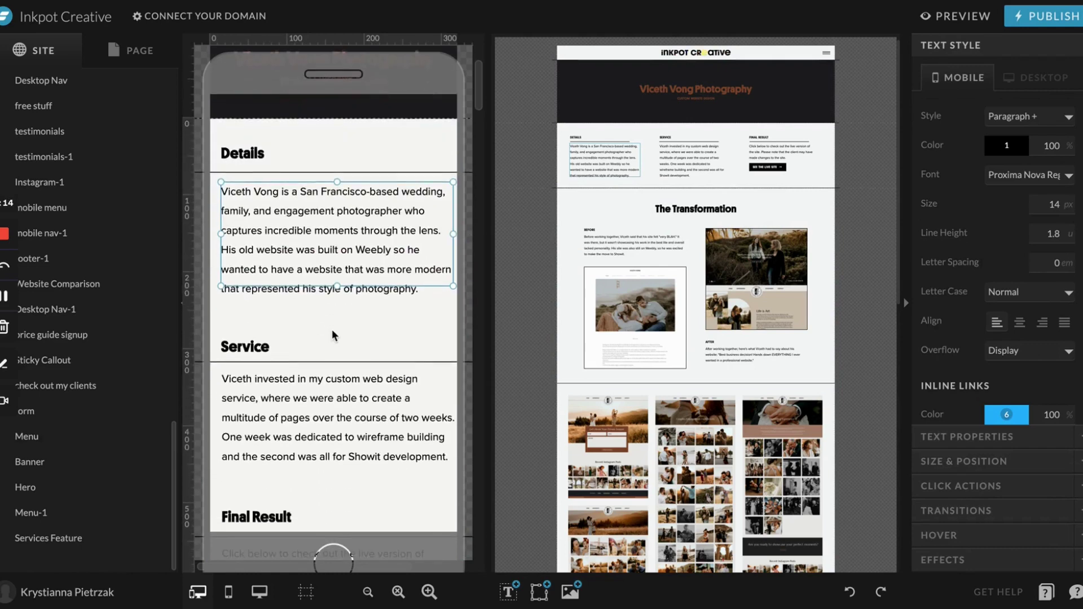
{"action": "left_click", "coordinate": [599, 165]}
{"action": "left_click_drag", "start_coordinate": [600, 165], "coordinate": [657, 146]}
{"action": "key", "text": "ctrl+z"}
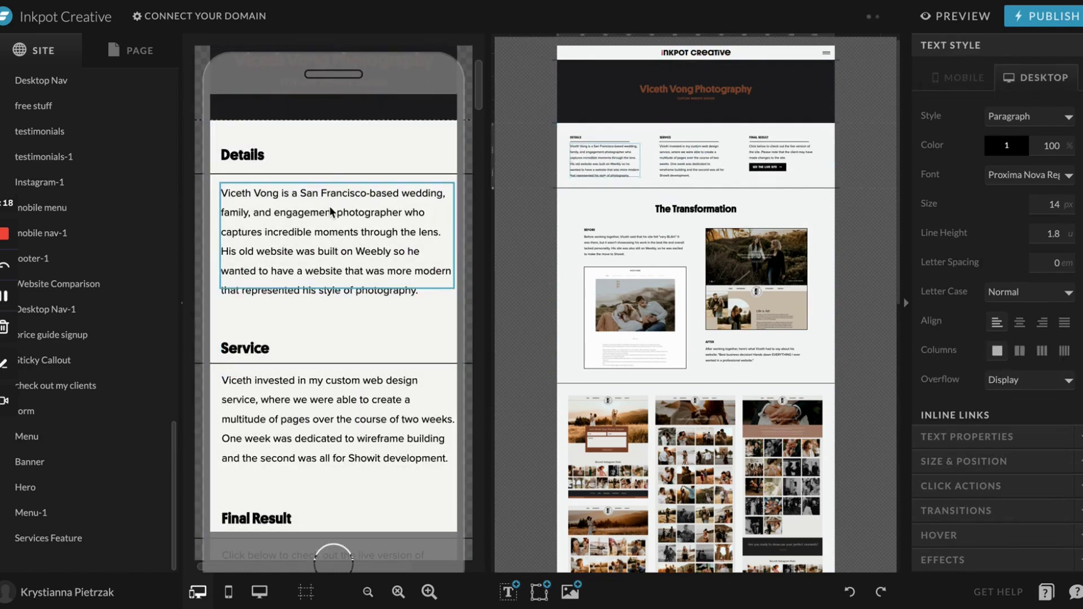
{"action": "left_click", "coordinate": [620, 148]}
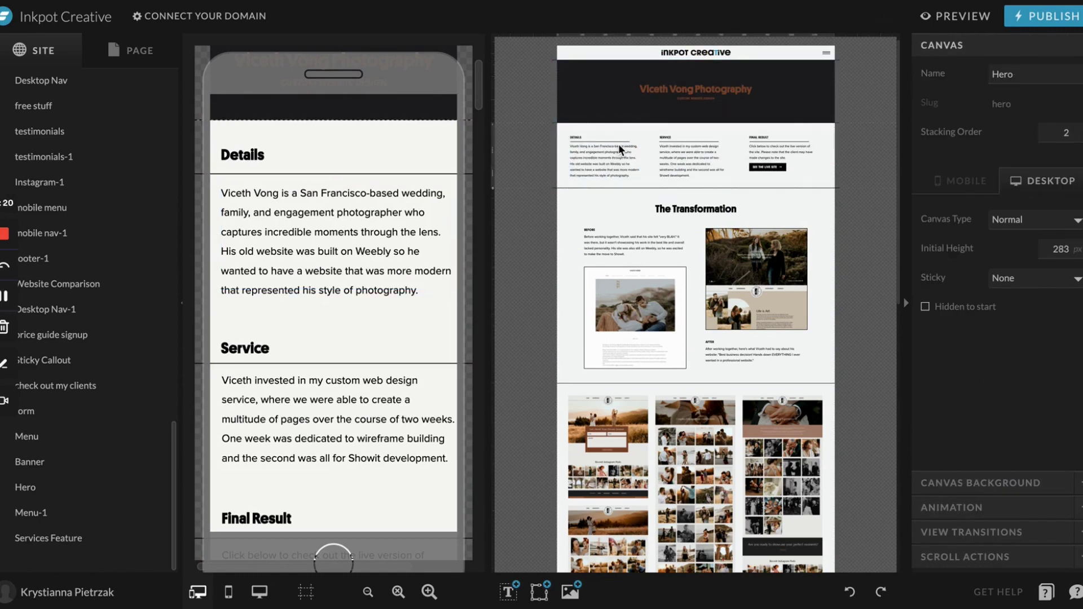
{"action": "left_click", "coordinate": [348, 238]}
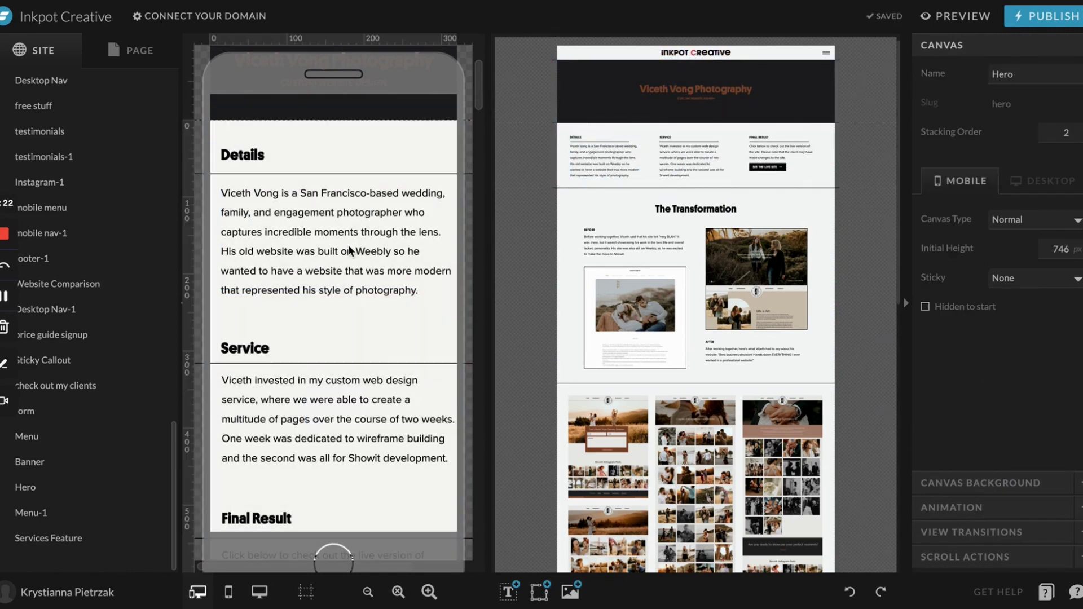
{"action": "left_click", "coordinate": [348, 231]}
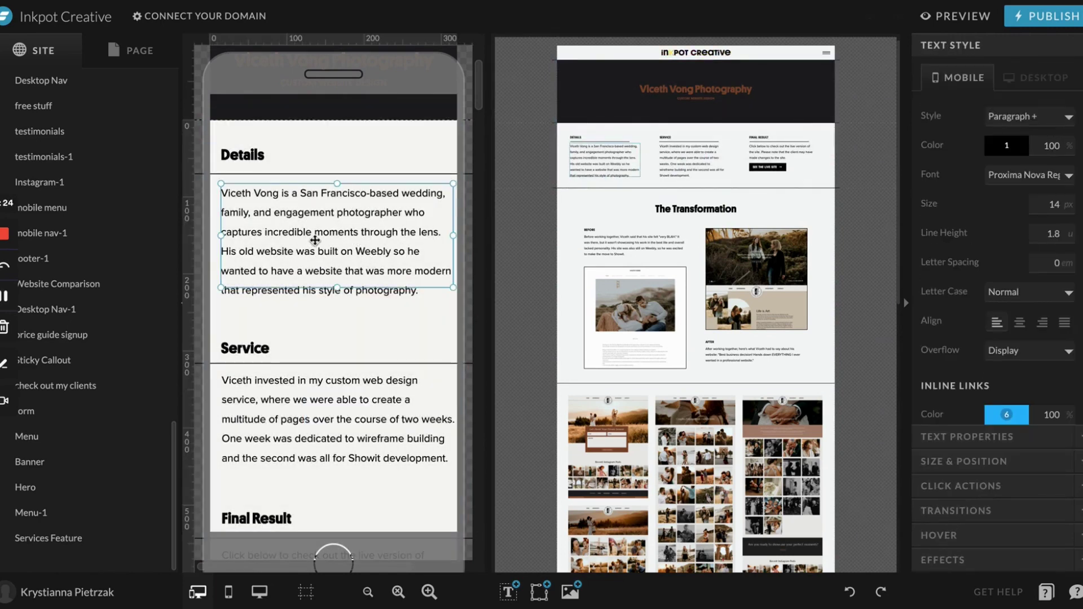
{"action": "scroll", "coordinate": [326, 272], "scroll_direction": "down", "scroll_amount": 10}
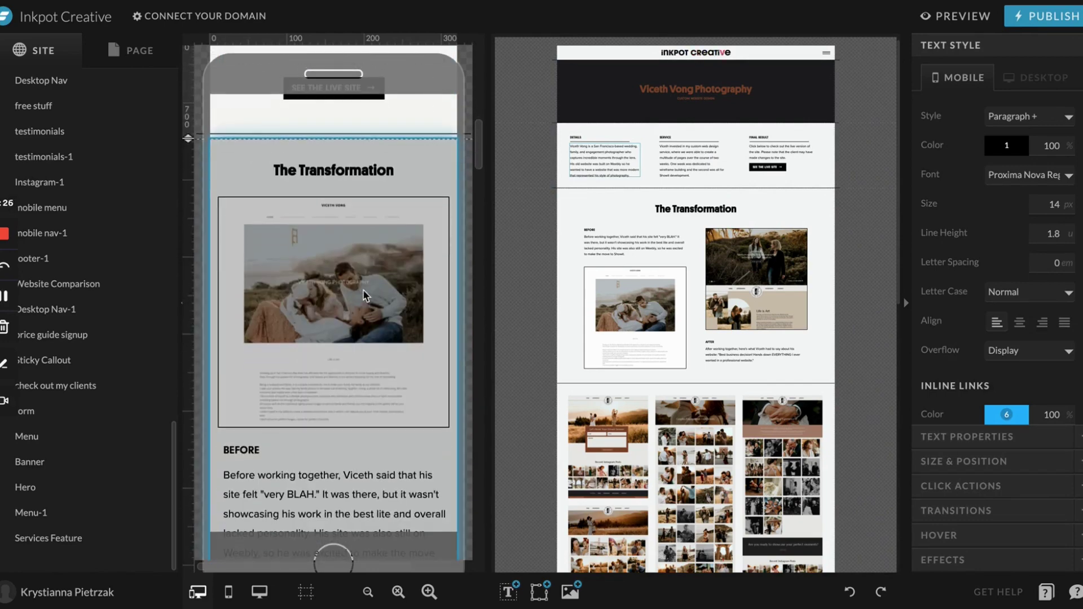
{"action": "mouse_move", "coordinate": [293, 603]}
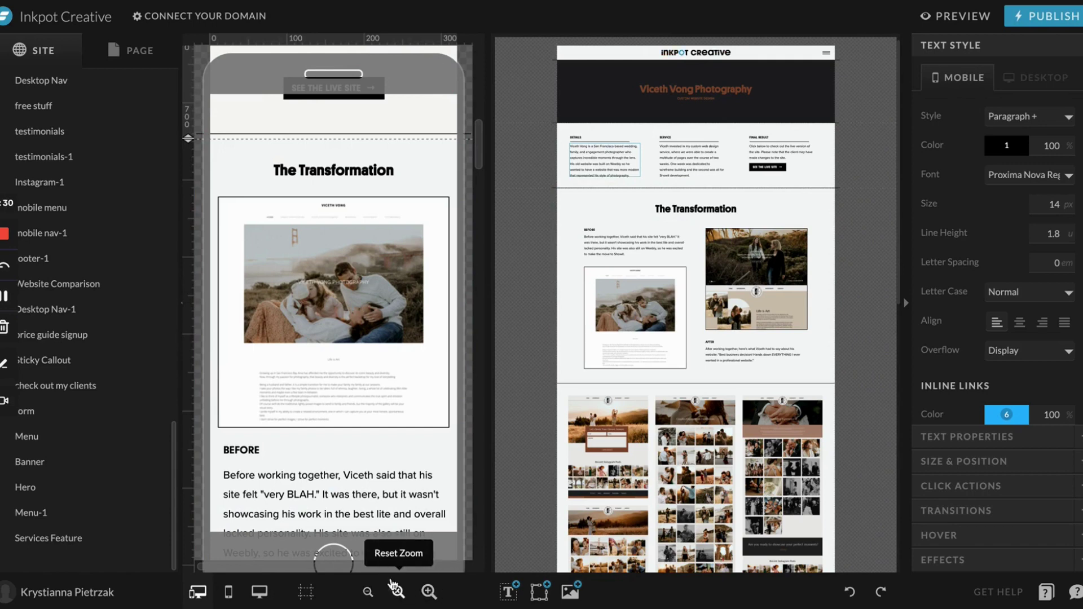
{"action": "left_click", "coordinate": [368, 592]}
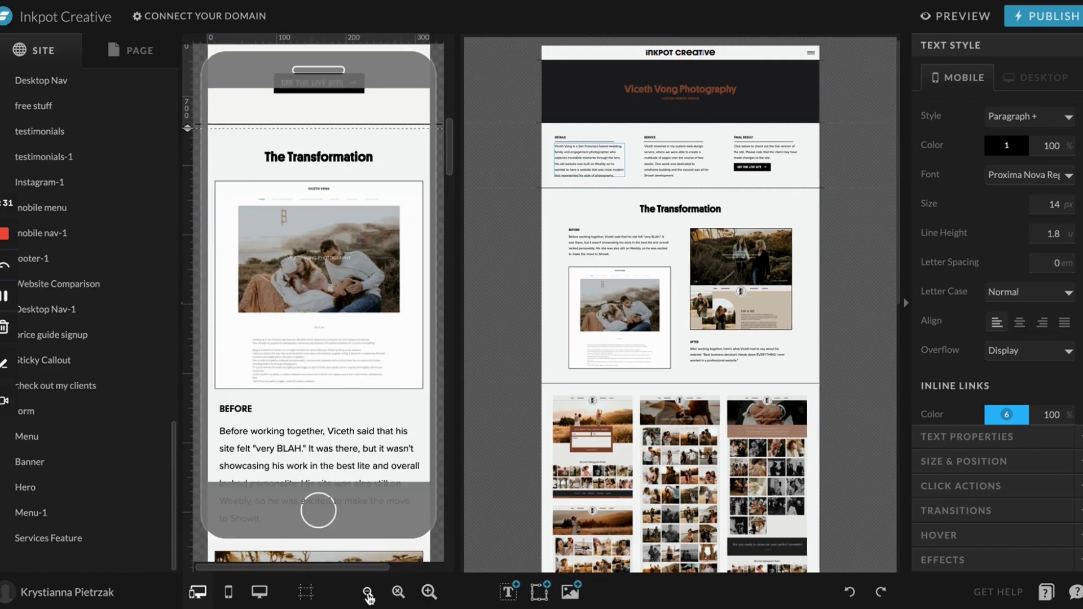
{"action": "left_click", "coordinate": [423, 601]}
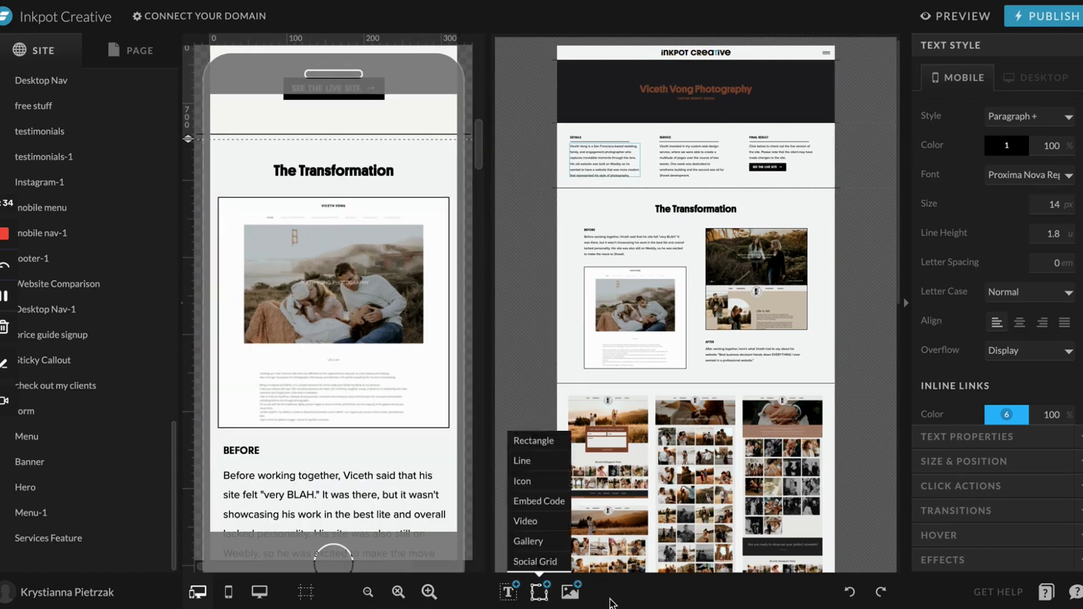
{"action": "mouse_move", "coordinate": [512, 592]}
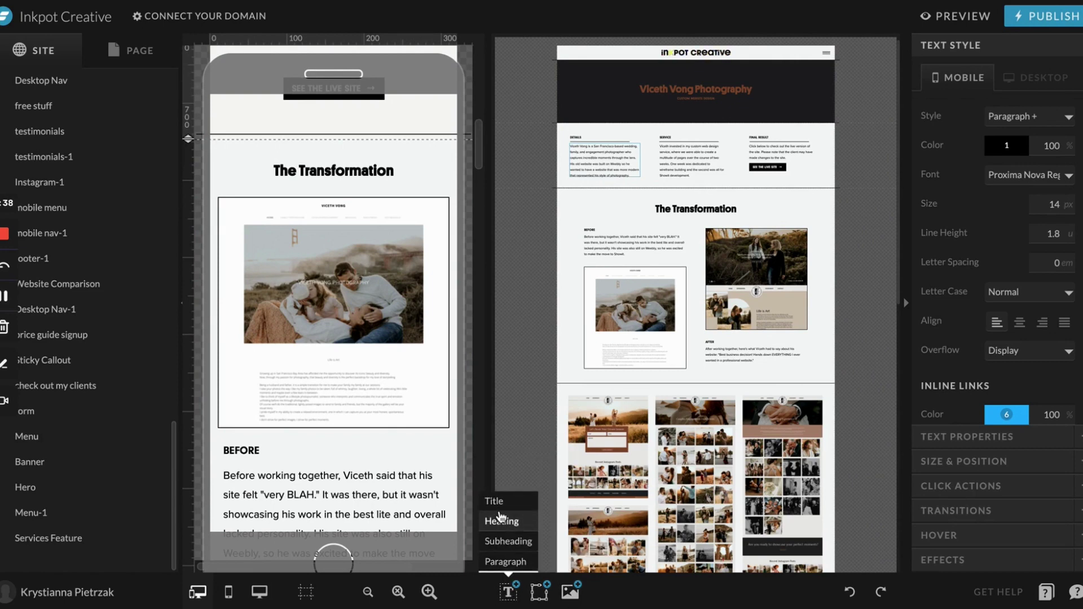
{"action": "left_click_drag", "start_coordinate": [500, 524], "coordinate": [634, 163]}
{"action": "scroll", "coordinate": [144, 107], "scroll_direction": "up", "scroll_amount": 2}
{"action": "scroll", "coordinate": [125, 115], "scroll_direction": "up", "scroll_amount": 5}
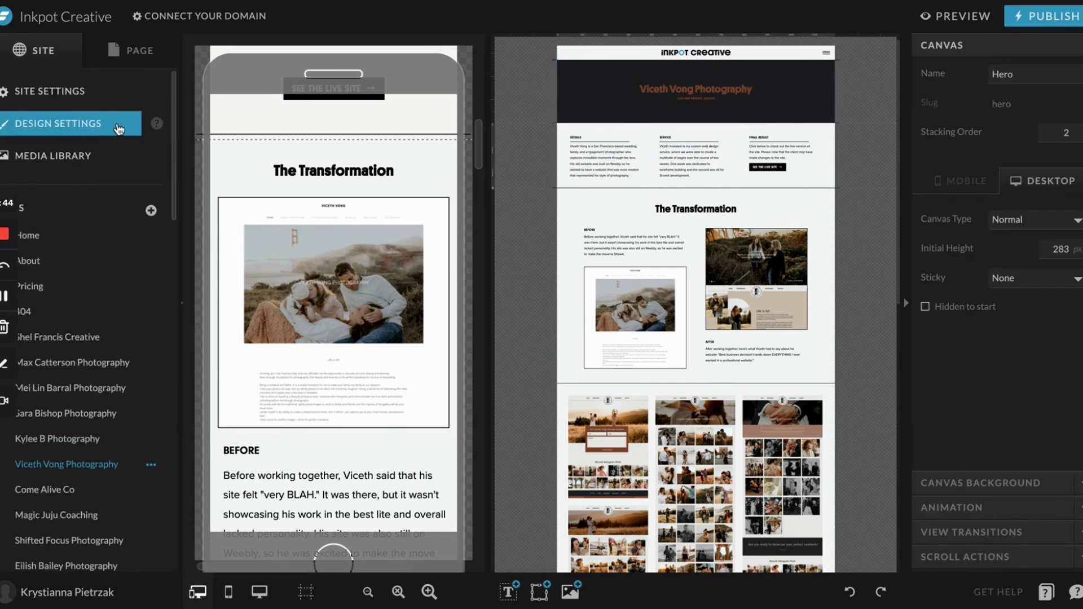
{"action": "mouse_move", "coordinate": [536, 605]}
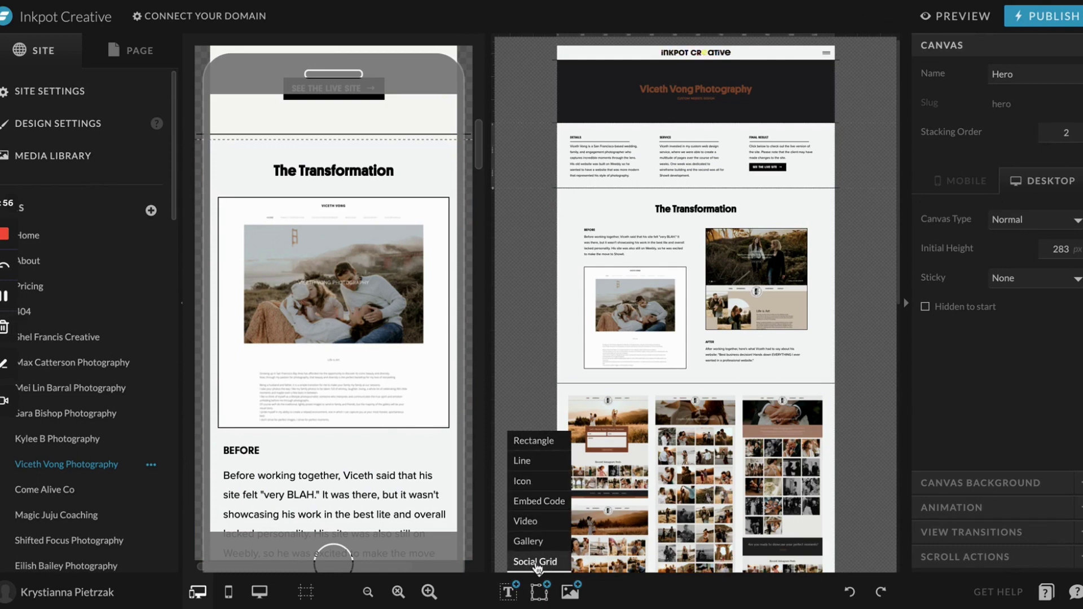
Step: Undo the recent image edits, deselect the frame, and switch the editor to desktop-only view
{"action": "left_click", "coordinate": [569, 592]}
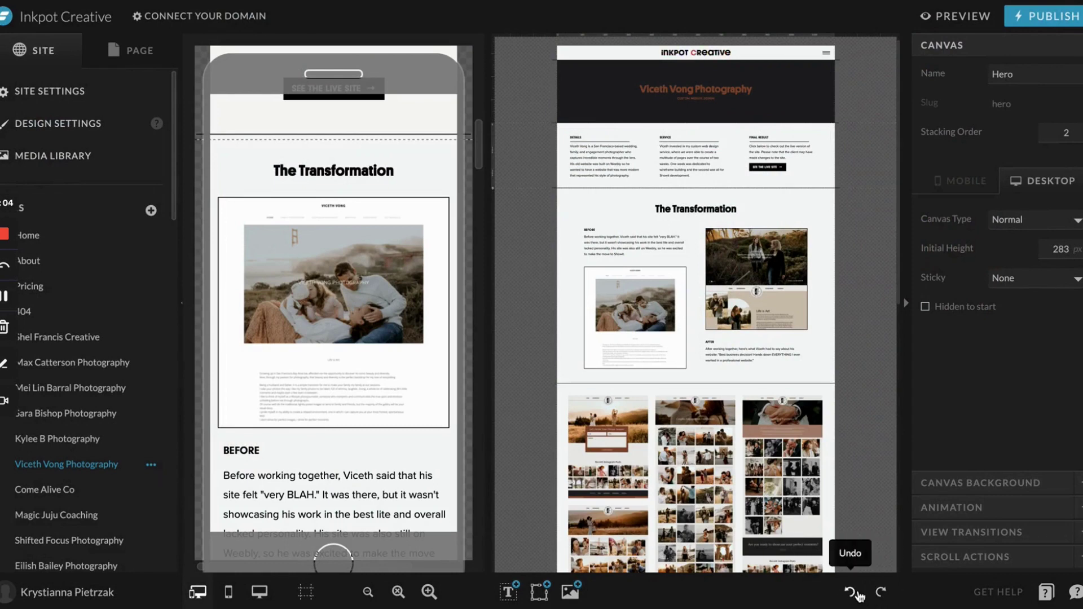
{"action": "left_click", "coordinate": [675, 335]}
{"action": "left_click", "coordinate": [569, 252]}
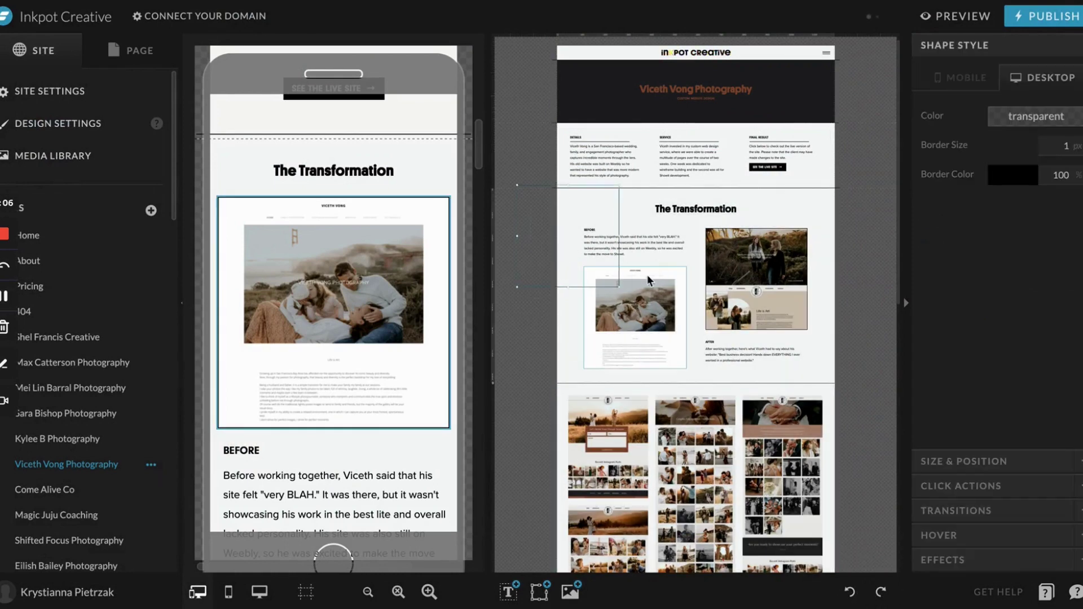
{"action": "left_click", "coordinate": [634, 305]}
{"action": "left_click", "coordinate": [677, 251]}
{"action": "left_click", "coordinate": [854, 589]}
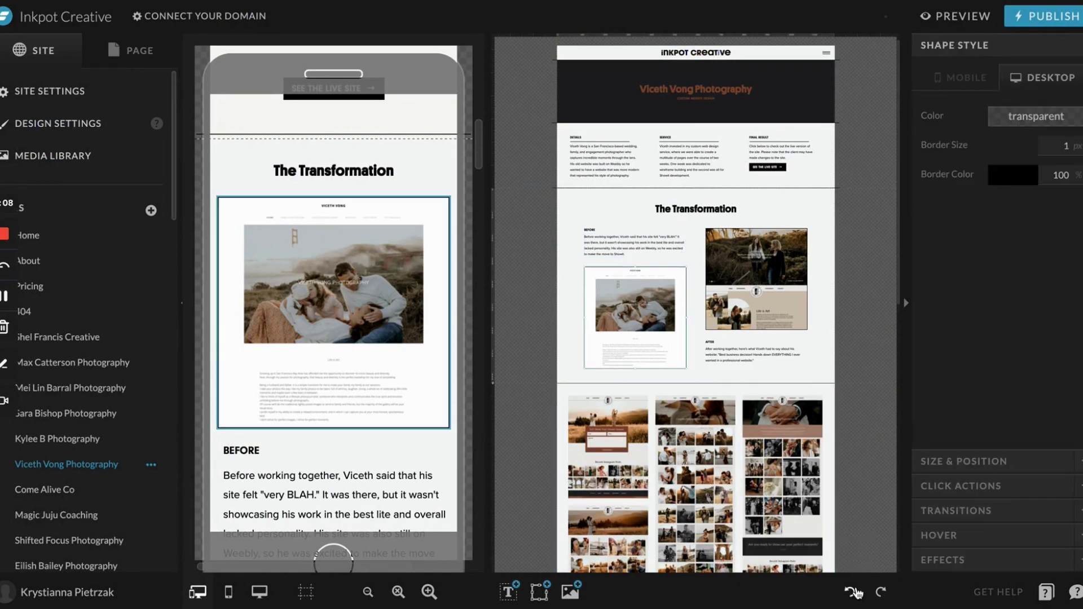
{"action": "left_click", "coordinate": [820, 367]}
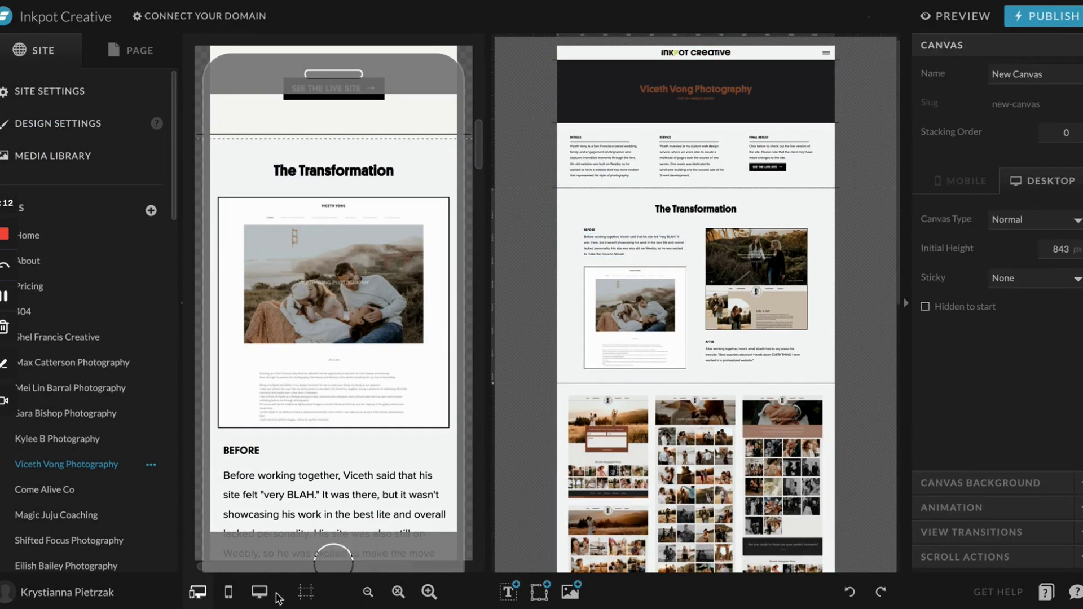
{"action": "left_click", "coordinate": [259, 592]}
Step: Zoom in on the desktop layout and open the Home page
{"action": "left_click", "coordinate": [430, 592]}
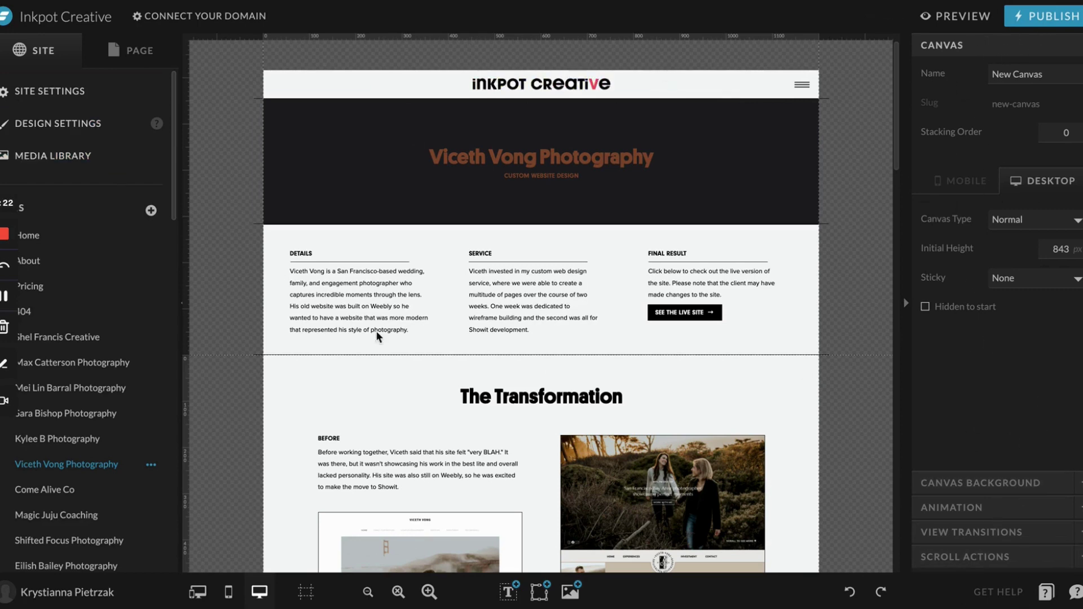
{"action": "scroll", "coordinate": [111, 221], "scroll_direction": "down", "scroll_amount": 1}
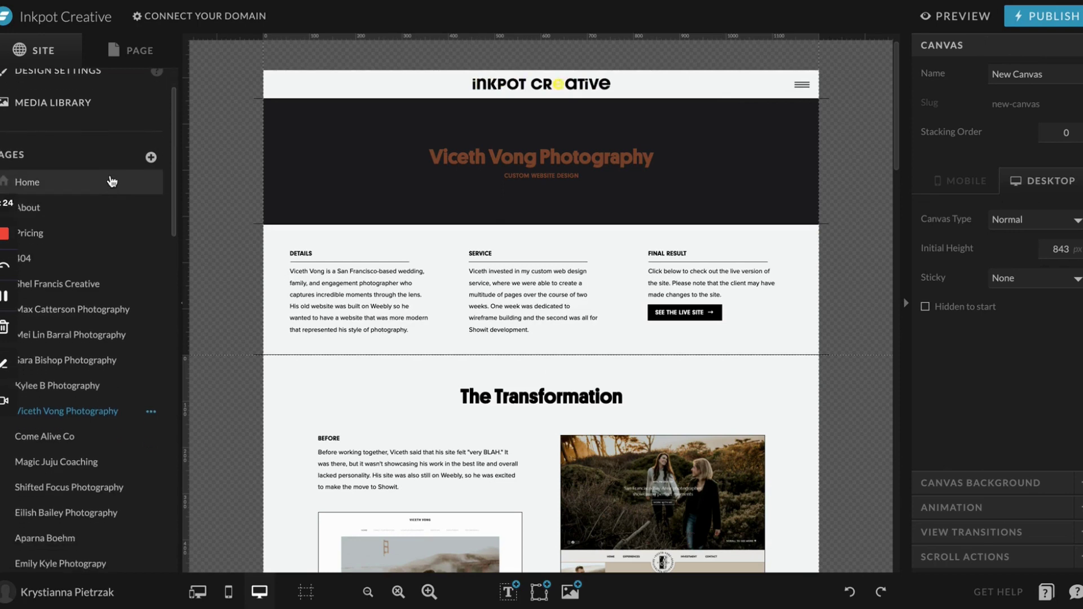
{"action": "left_click", "coordinate": [82, 180]}
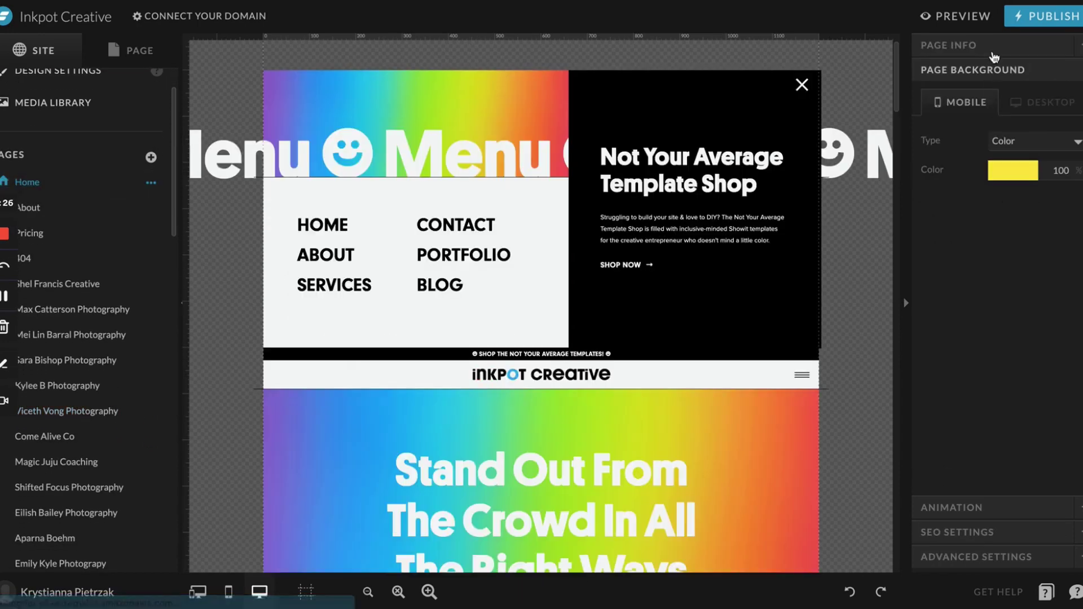
Step: Expand the Home page's Page Info, Background, Animation, Advanced and SEO Settings panels
{"action": "left_click", "coordinate": [990, 51]}
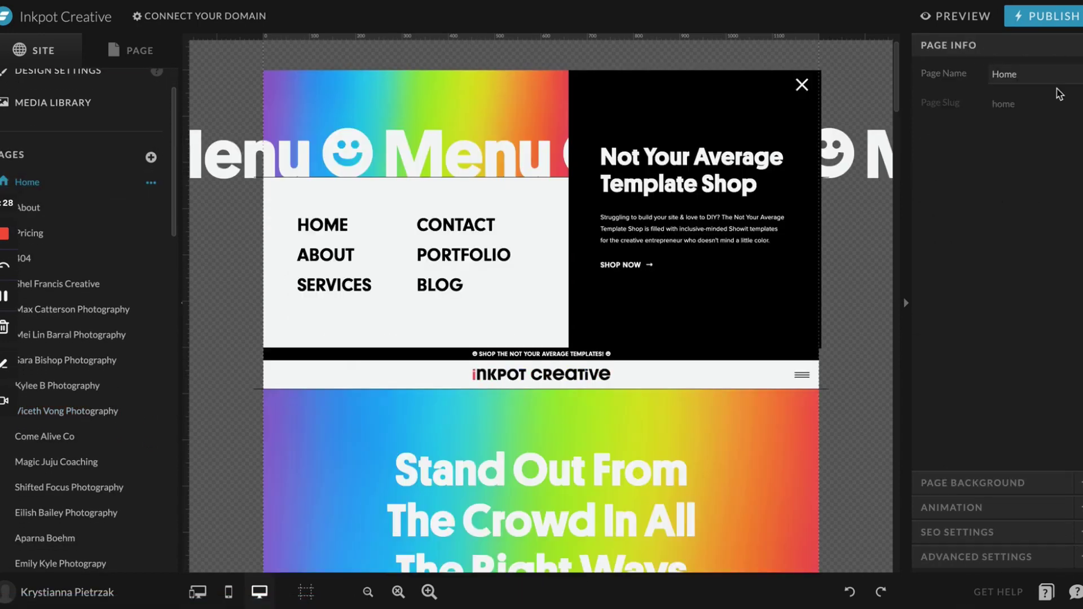
{"action": "left_click", "coordinate": [1038, 483]}
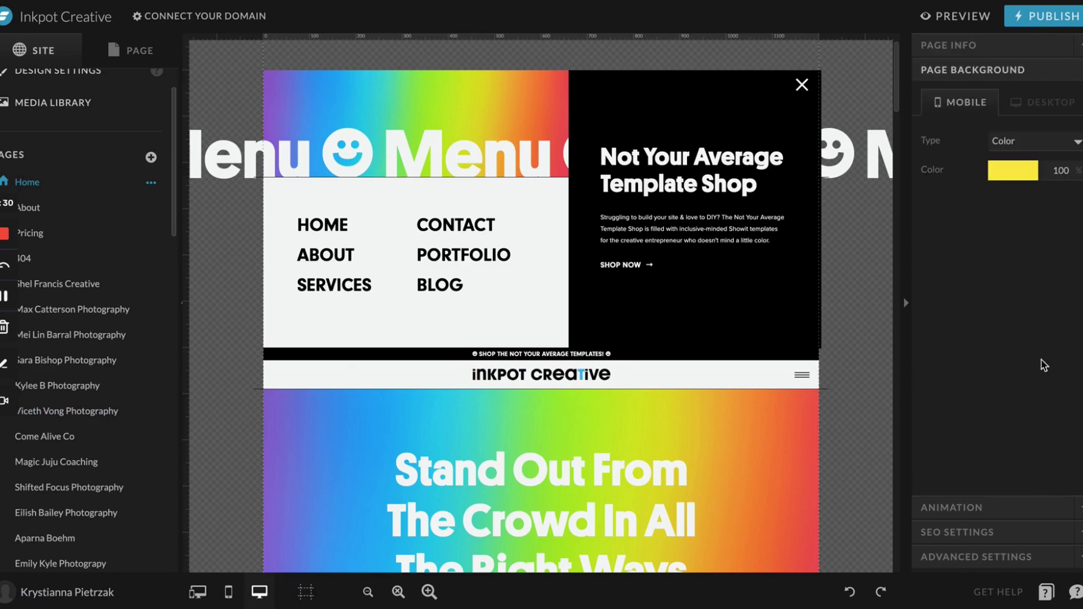
{"action": "left_click", "coordinate": [979, 507]}
{"action": "left_click", "coordinate": [971, 556]}
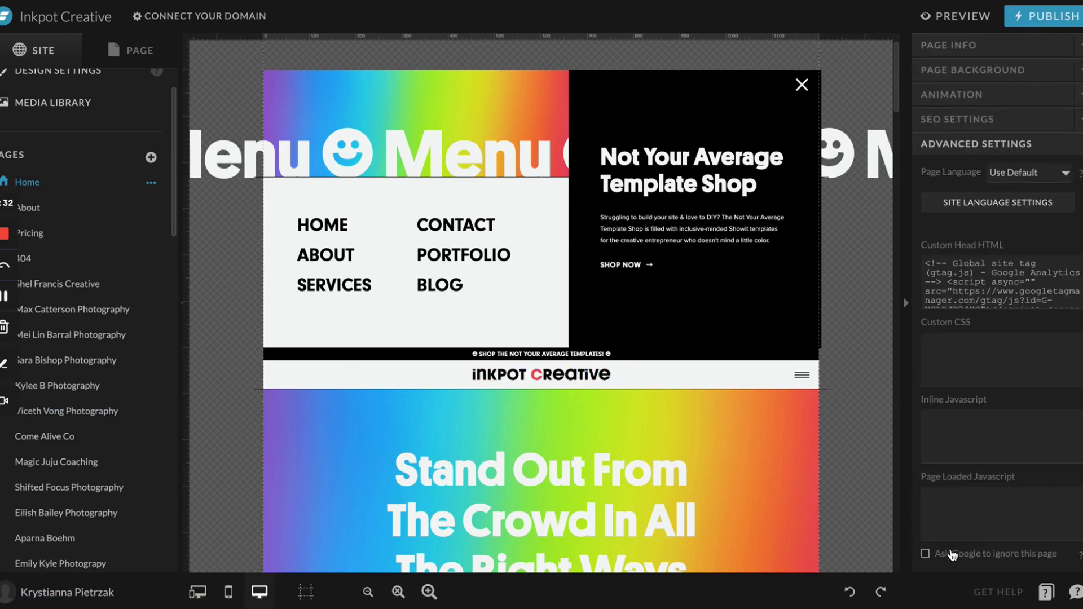
{"action": "left_click", "coordinate": [1012, 124]}
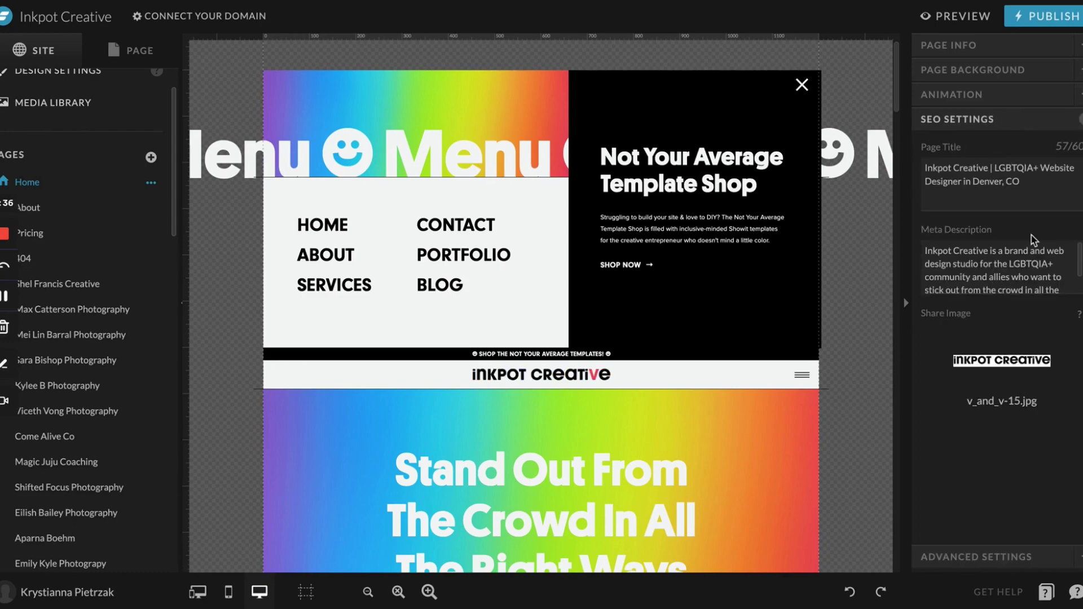
{"action": "scroll", "coordinate": [878, 255], "scroll_direction": "down", "scroll_amount": 5}
Step: Select the Hero-1 canvas and expand its Canvas Background, View Transitions and Scroll Actions panels
{"action": "left_click", "coordinate": [648, 382]}
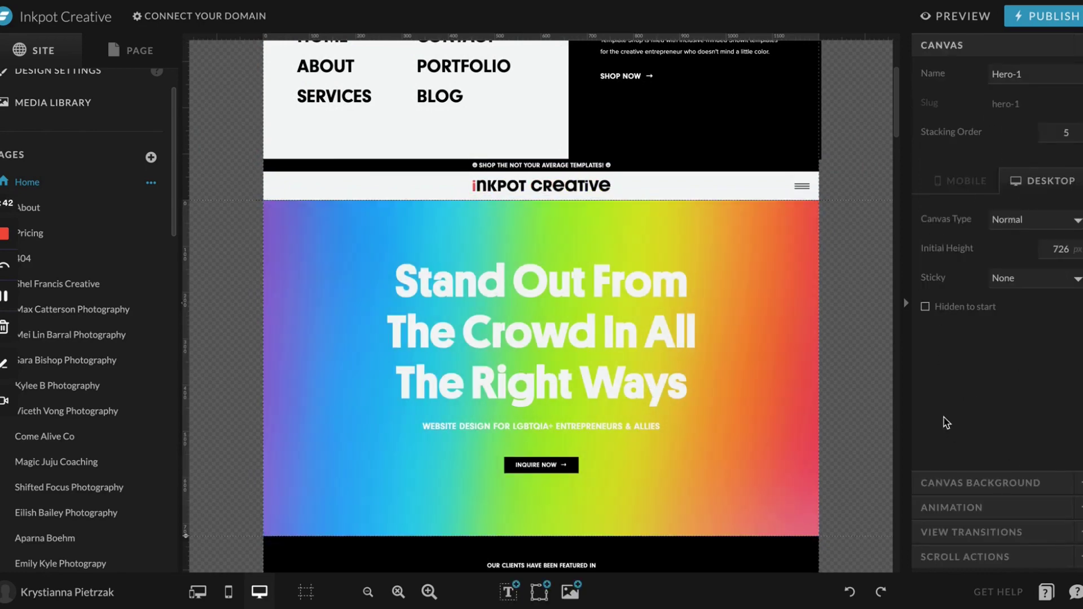
{"action": "left_click", "coordinate": [954, 483]}
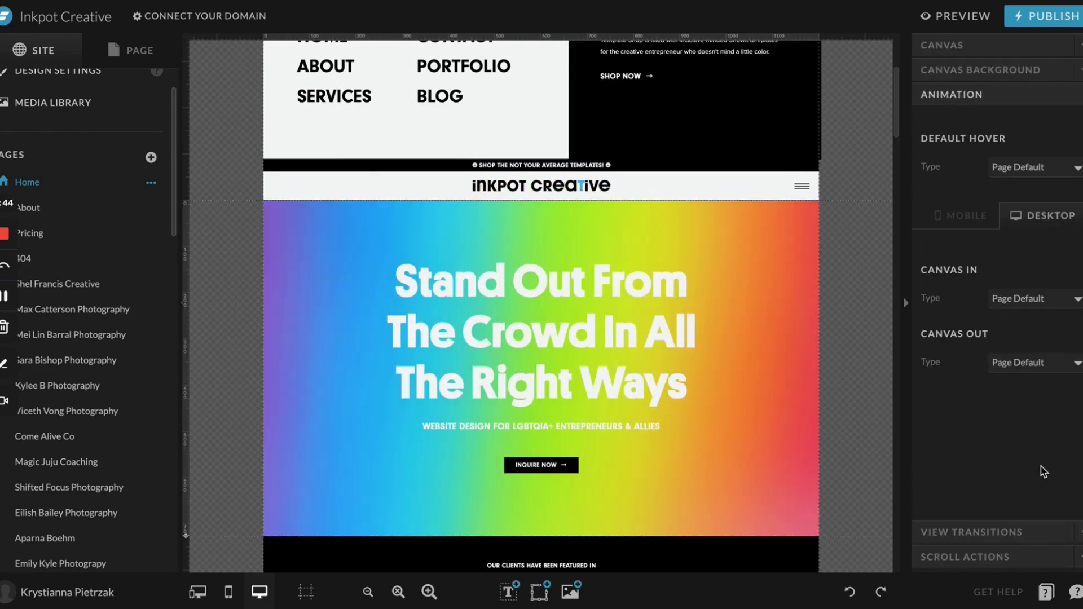
{"action": "left_click", "coordinate": [976, 531]}
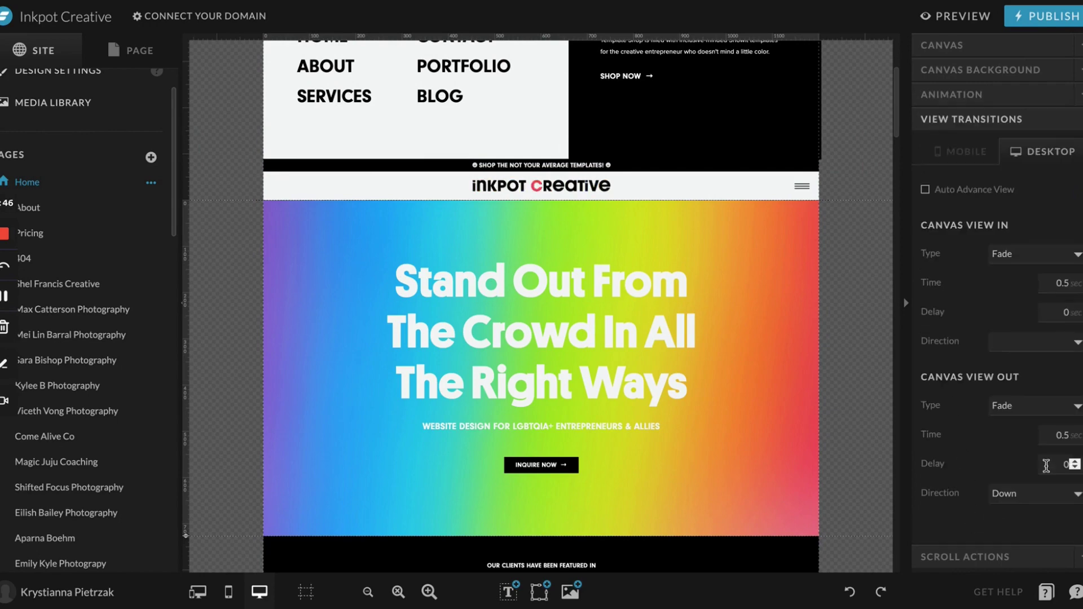
{"action": "left_click", "coordinate": [974, 560]}
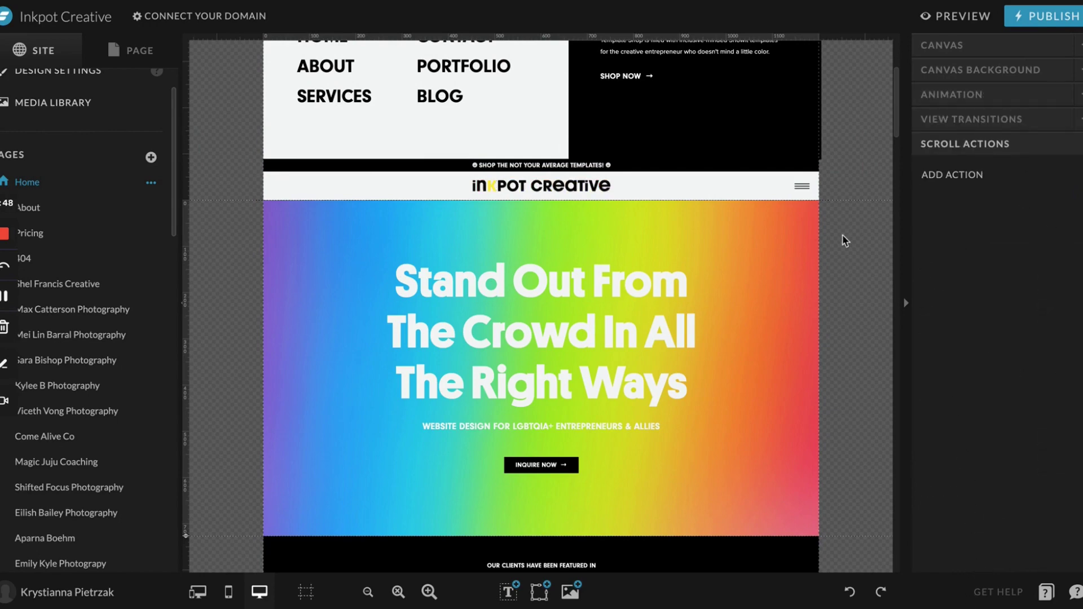
{"action": "scroll", "coordinate": [538, 388], "scroll_direction": "down", "scroll_amount": 2}
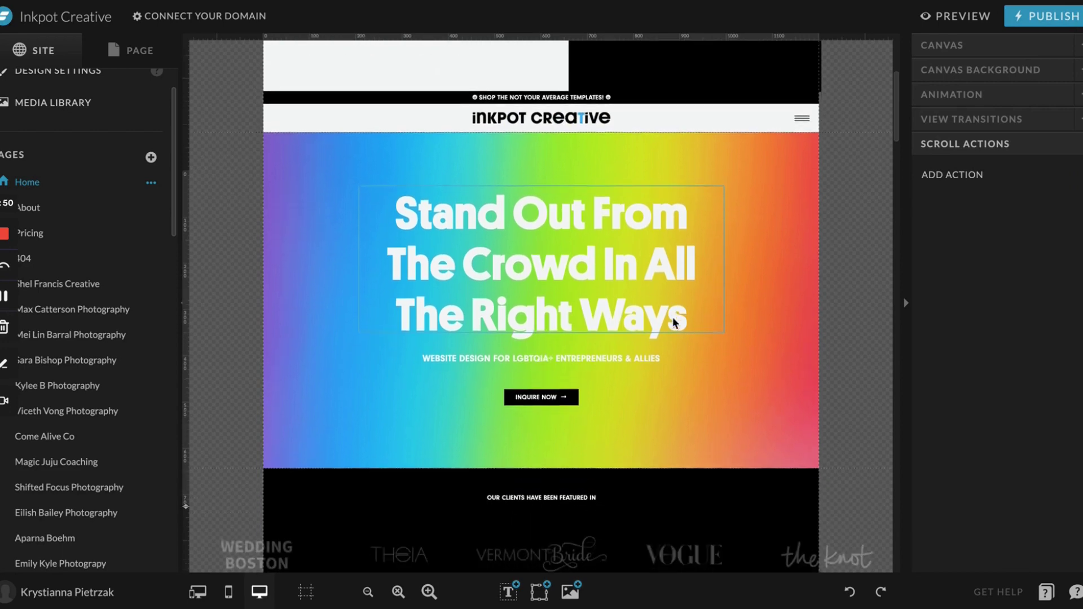
{"action": "left_click", "coordinate": [439, 271]}
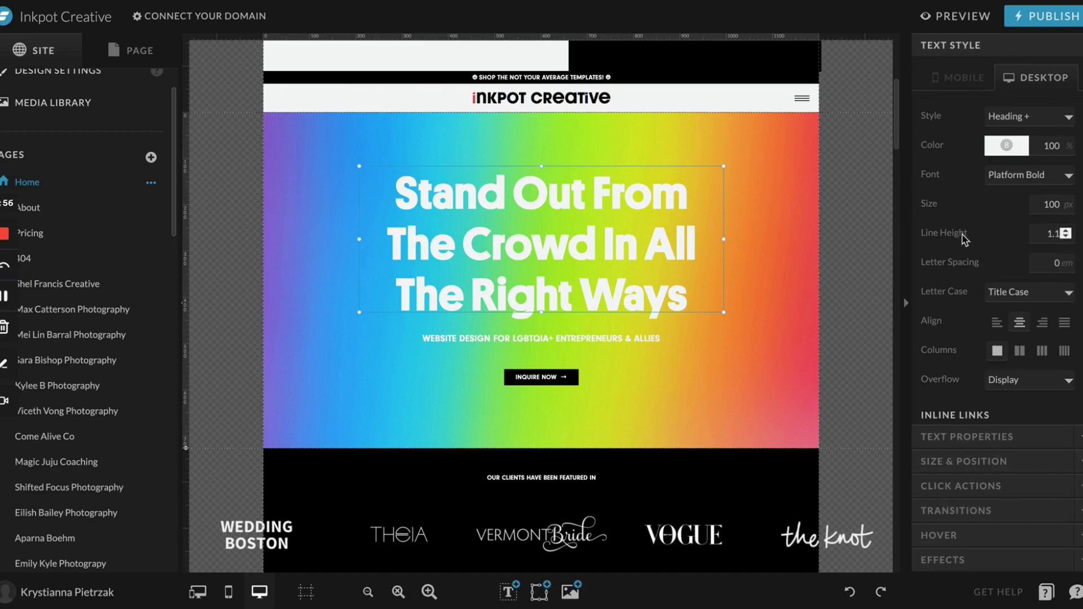
{"action": "left_click", "coordinate": [993, 437]}
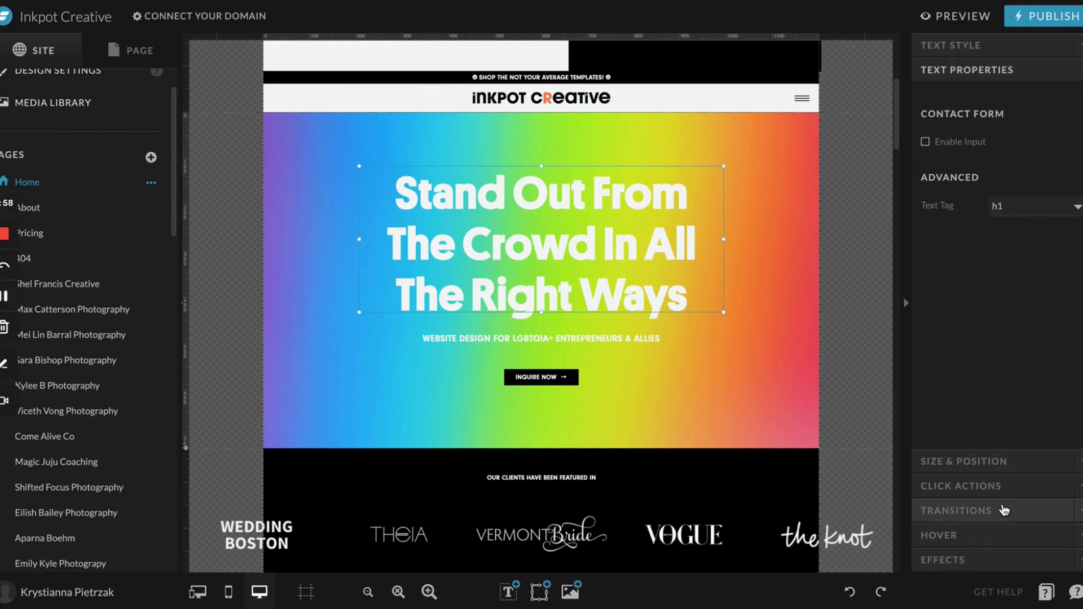
{"action": "left_click", "coordinate": [1008, 468]}
{"action": "left_click", "coordinate": [1037, 486]}
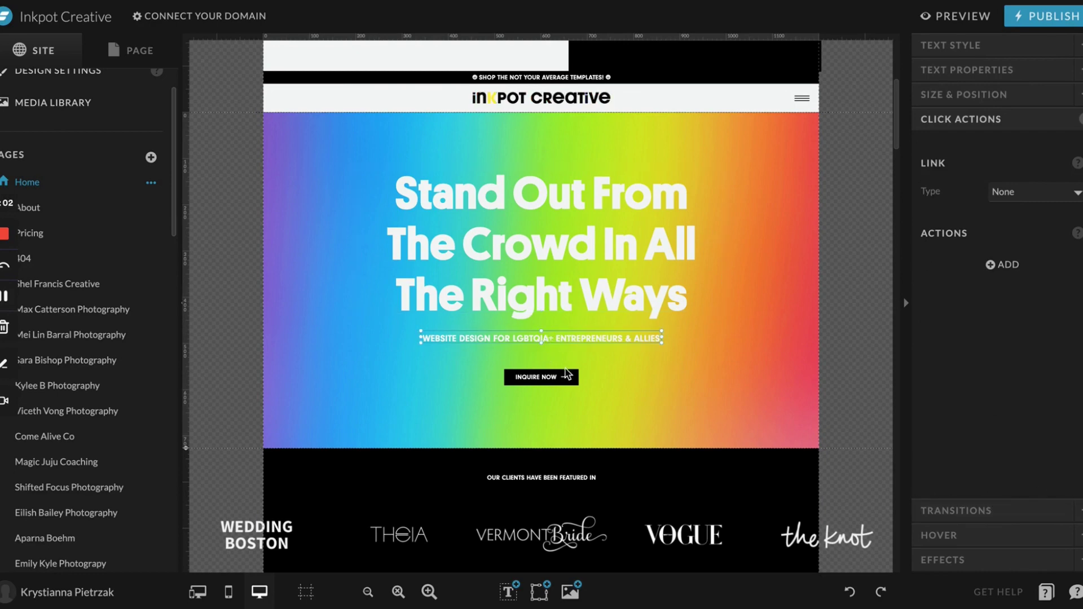
{"action": "left_click", "coordinate": [564, 381]}
{"action": "left_click", "coordinate": [564, 384]}
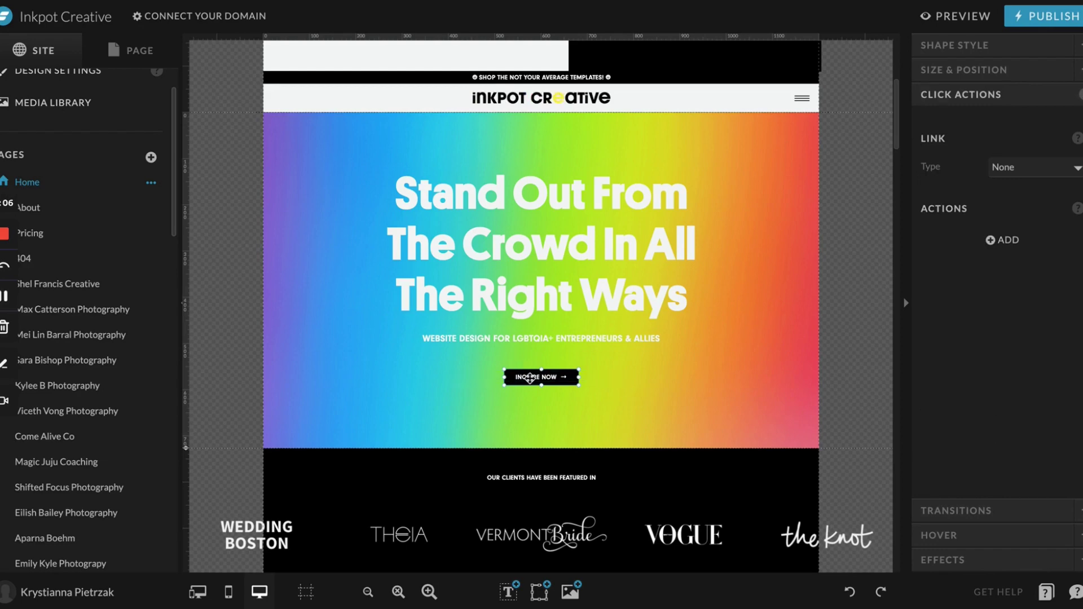
{"action": "left_click", "coordinate": [1002, 51]}
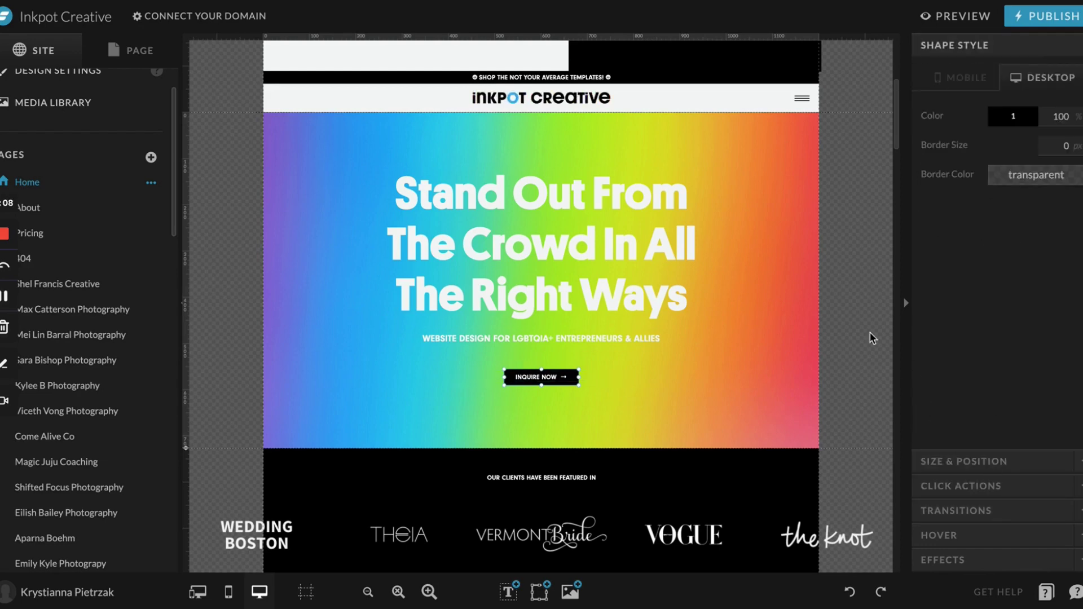
{"action": "scroll", "coordinate": [797, 252], "scroll_direction": "down", "scroll_amount": 1}
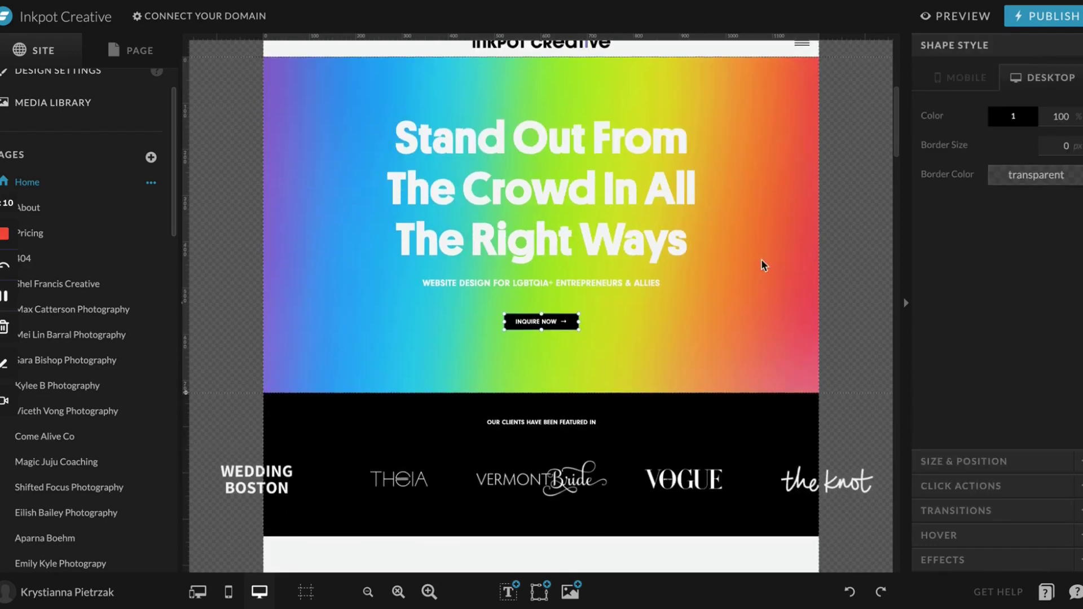
{"action": "left_click", "coordinate": [663, 248]}
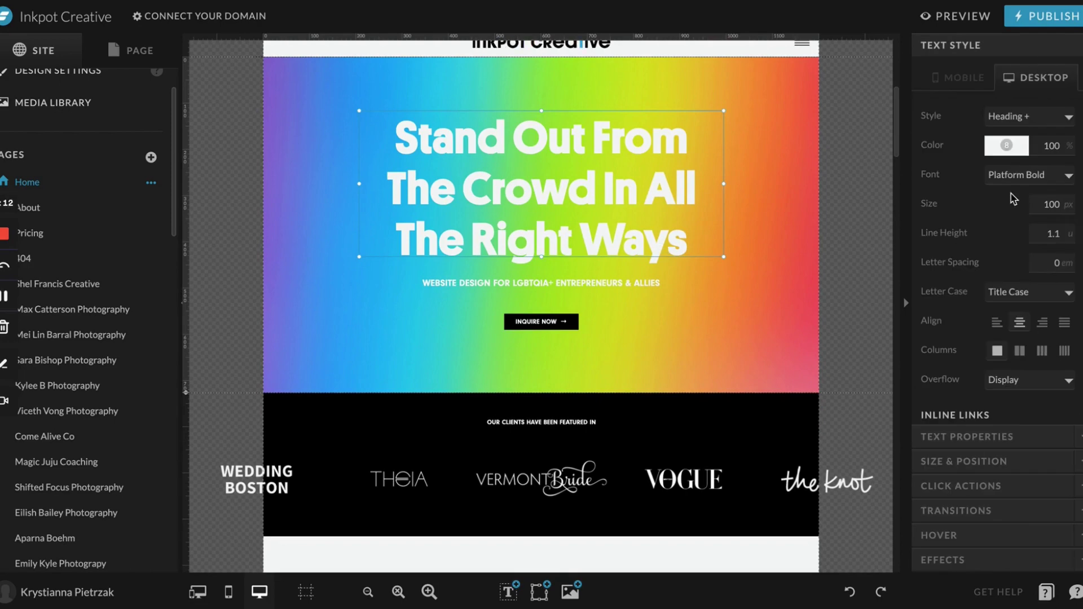
{"action": "left_click", "coordinate": [885, 278]}
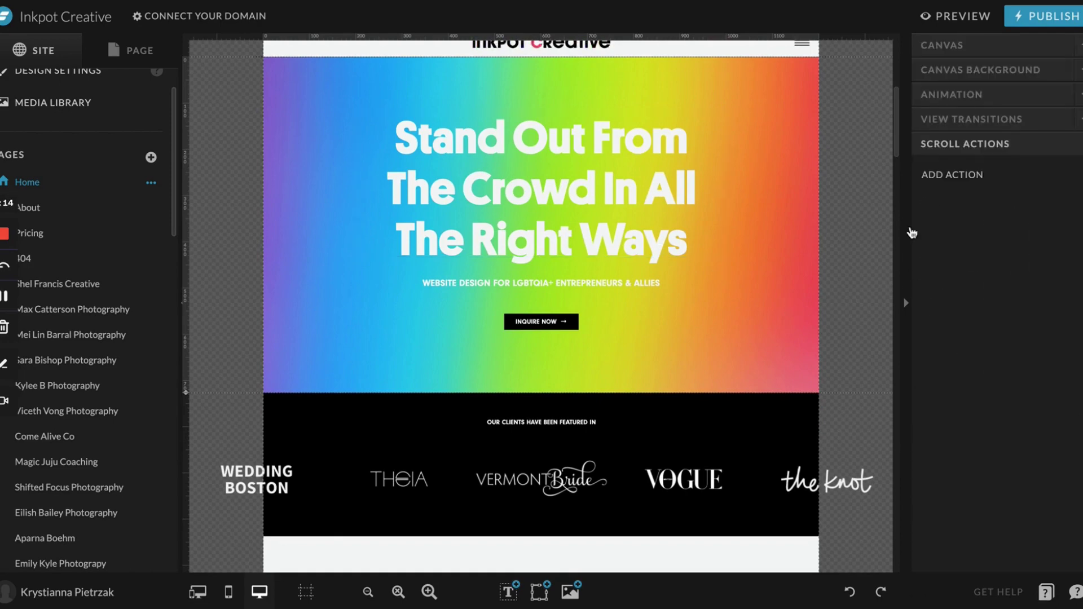
{"action": "scroll", "coordinate": [85, 113], "scroll_direction": "up", "scroll_amount": 1}
Step: Scroll the canvas and show the Home page's layer list
{"action": "scroll", "coordinate": [314, 135], "scroll_direction": "up", "scroll_amount": 2}
{"action": "scroll", "coordinate": [402, 235], "scroll_direction": "up", "scroll_amount": 2}
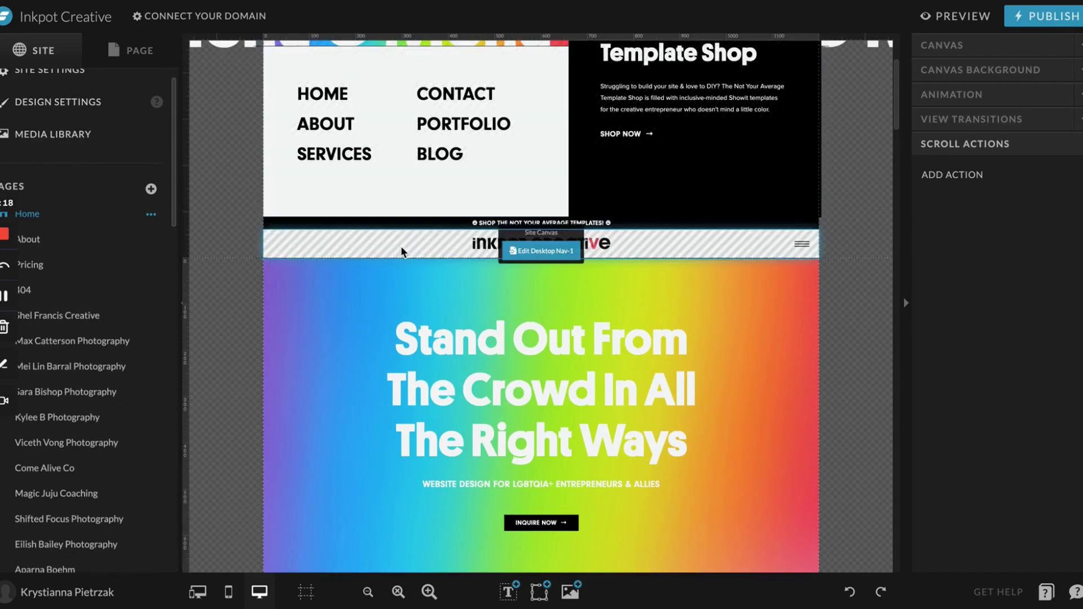
{"action": "scroll", "coordinate": [400, 254], "scroll_direction": "down", "scroll_amount": 3}
{"action": "left_click", "coordinate": [172, 66]}
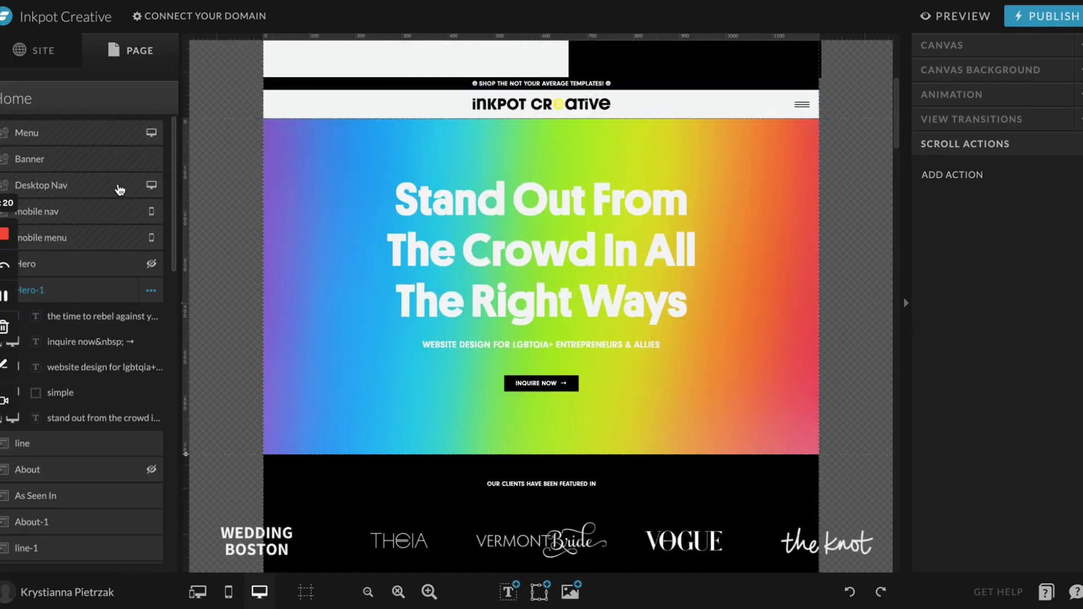
{"action": "scroll", "coordinate": [124, 320], "scroll_direction": "down", "scroll_amount": 10}
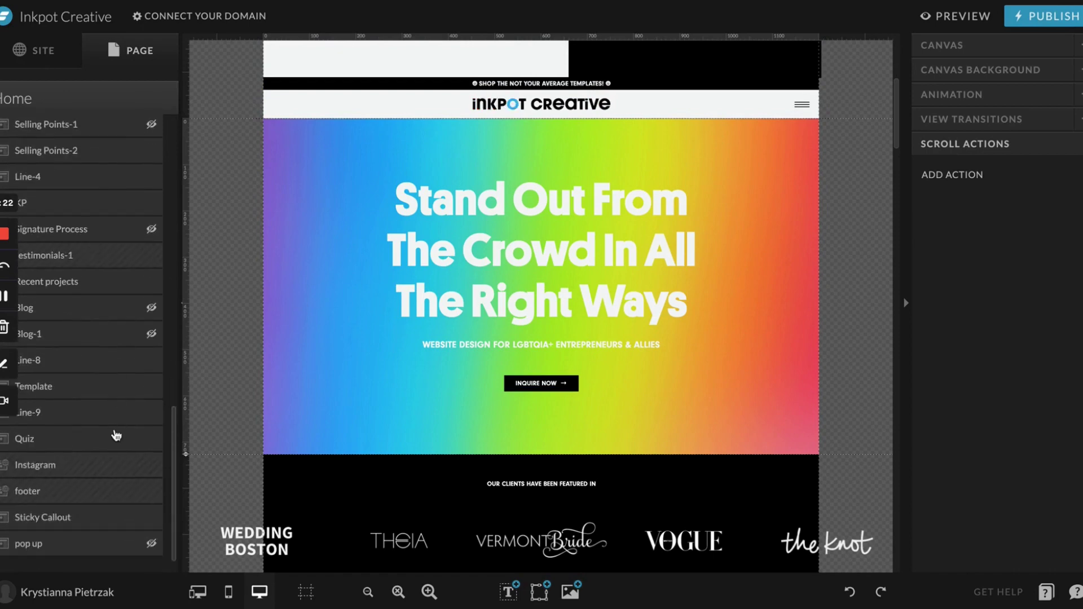
{"action": "scroll", "coordinate": [126, 299], "scroll_direction": "up", "scroll_amount": 10}
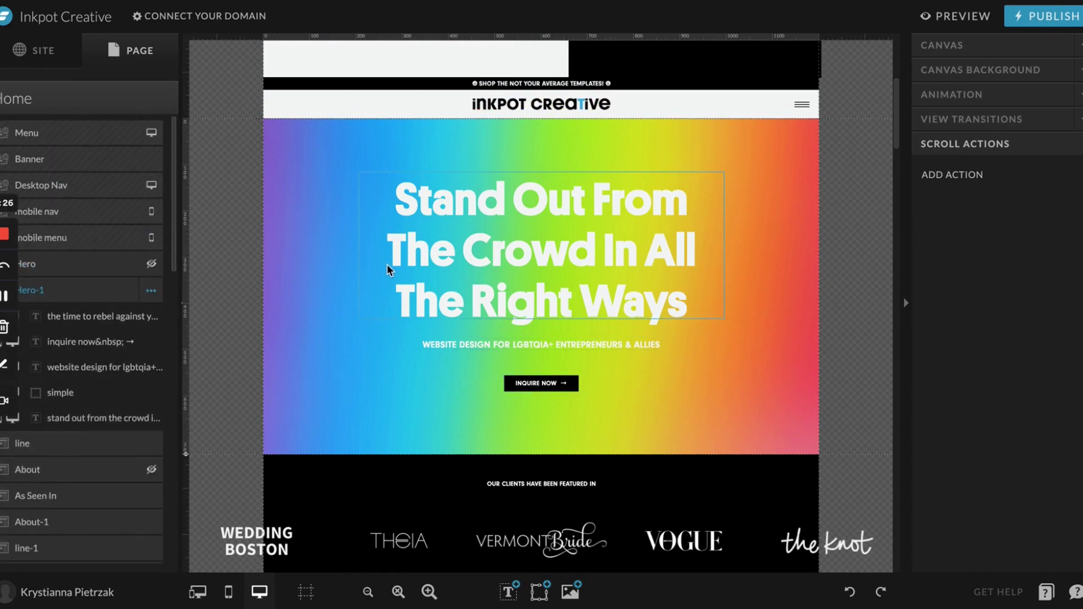
{"action": "scroll", "coordinate": [353, 384], "scroll_direction": "down", "scroll_amount": 1}
{"action": "scroll", "coordinate": [356, 338], "scroll_direction": "down", "scroll_amount": 5}
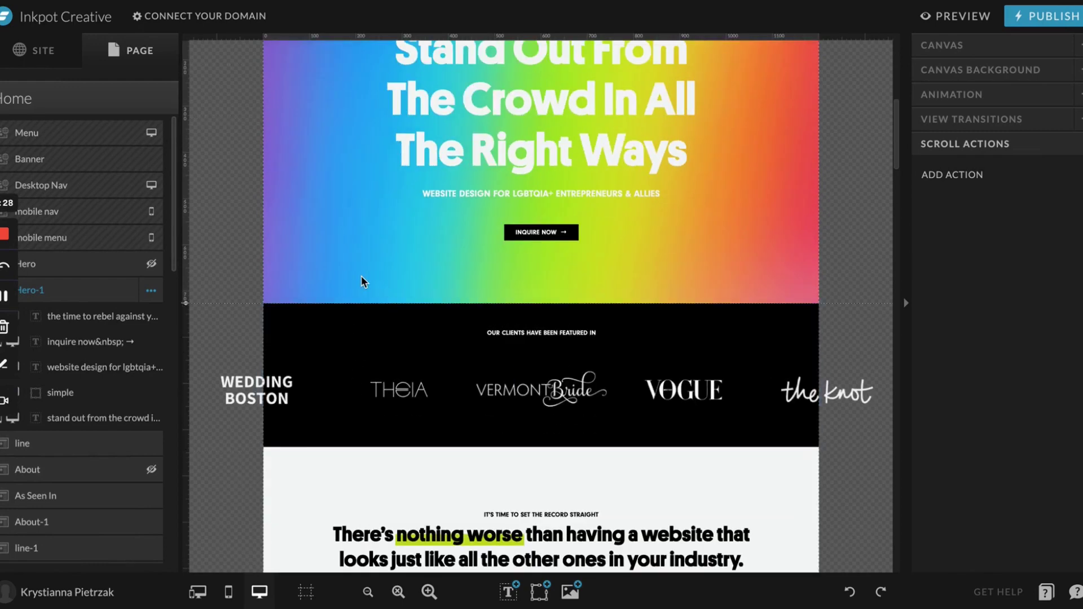
{"action": "scroll", "coordinate": [361, 275], "scroll_direction": "up", "scroll_amount": 2}
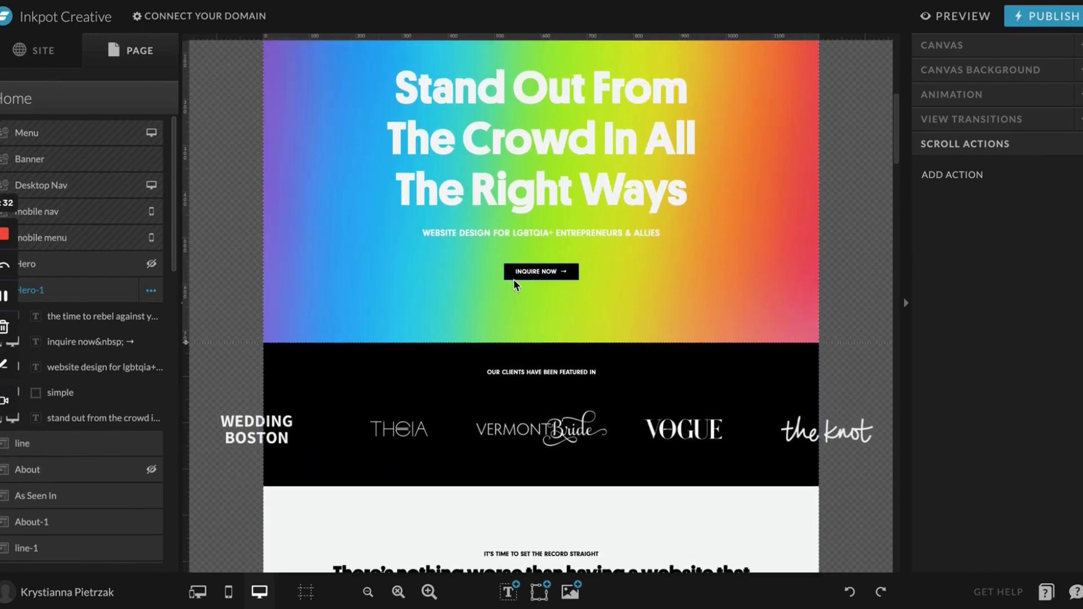
Step: Select and deselect the hero's simple button shape, then select the Desktop Nav section
{"action": "left_click", "coordinate": [89, 387]}
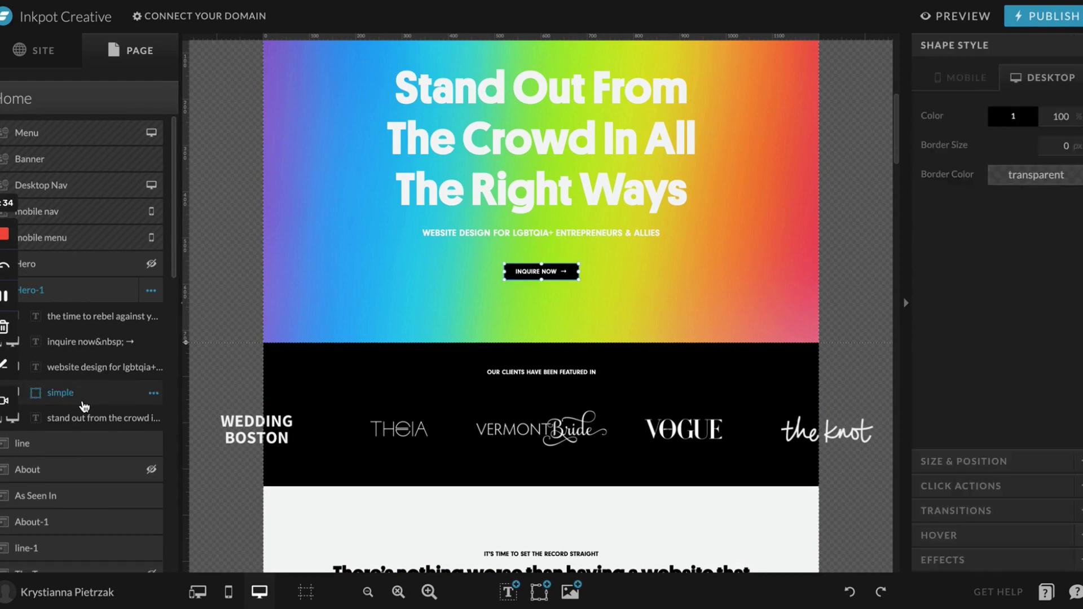
{"action": "left_click", "coordinate": [419, 305]}
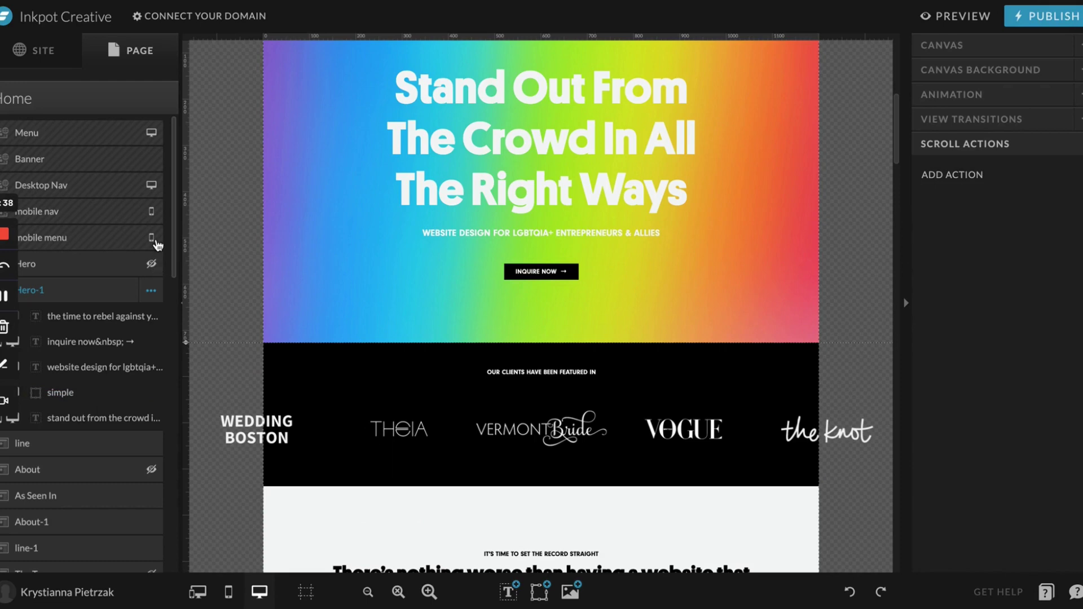
{"action": "left_click", "coordinate": [157, 189]}
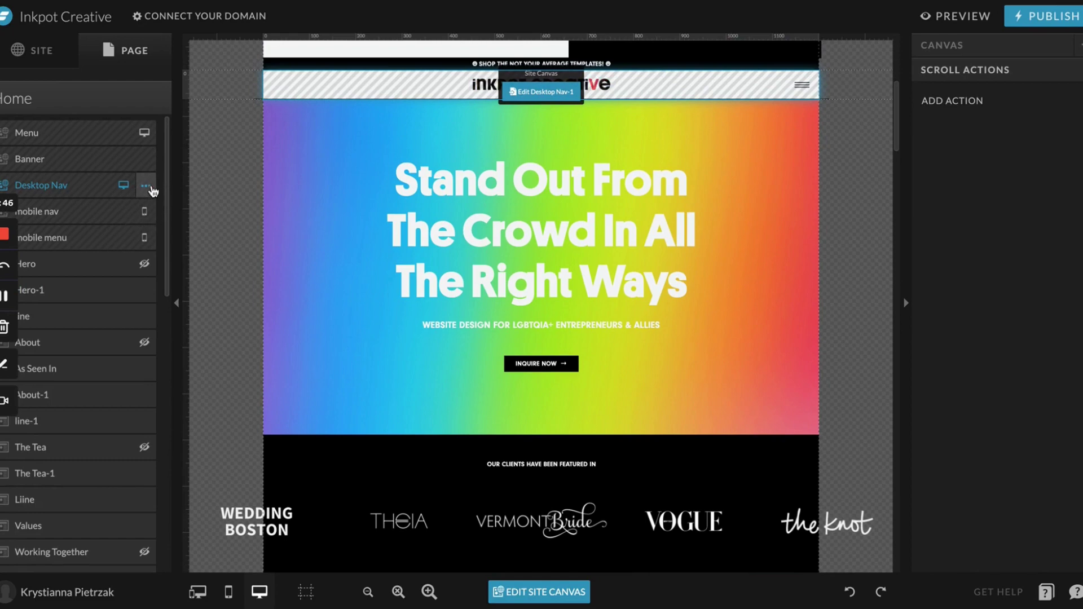
Step: Toggle Desktop Nav's Visible On Mobile on and off, then show mobile and desktop side by side
{"action": "left_click", "coordinate": [147, 187]}
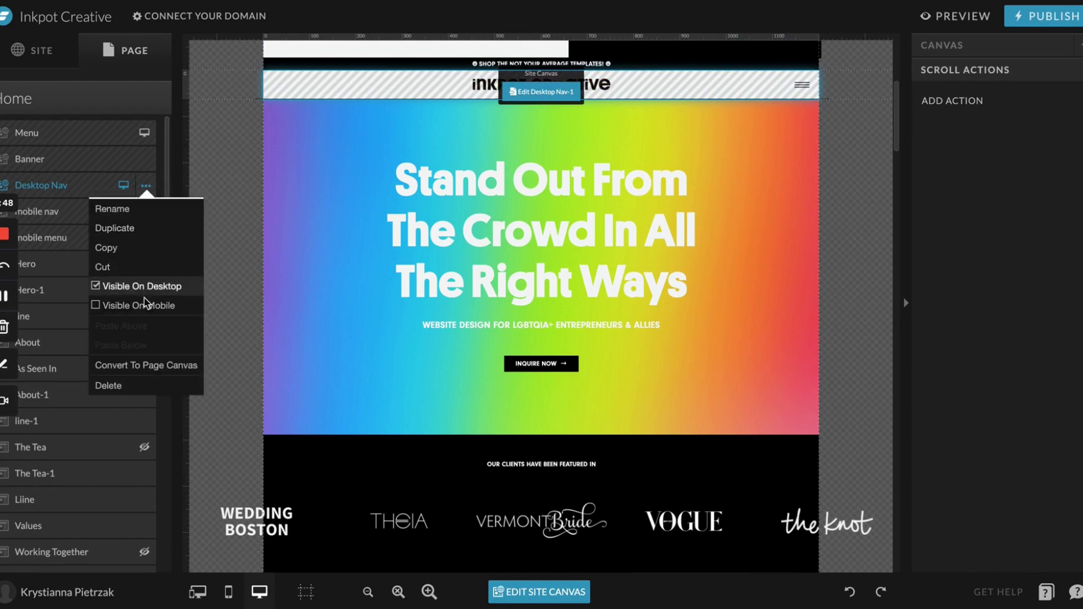
{"action": "left_click", "coordinate": [145, 306]}
{"action": "left_click", "coordinate": [144, 187]}
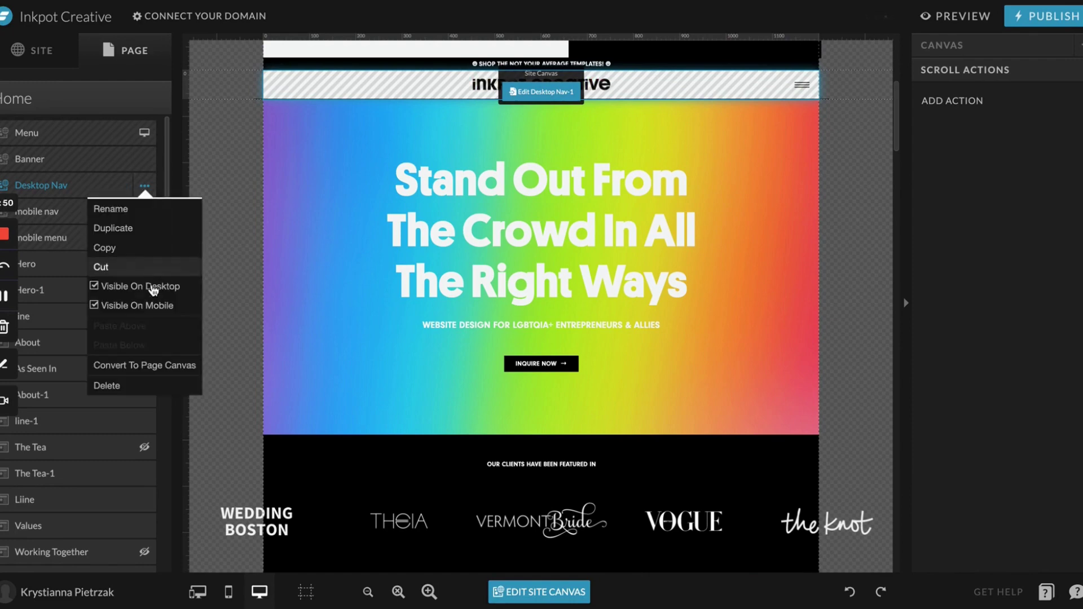
{"action": "left_click", "coordinate": [150, 305]}
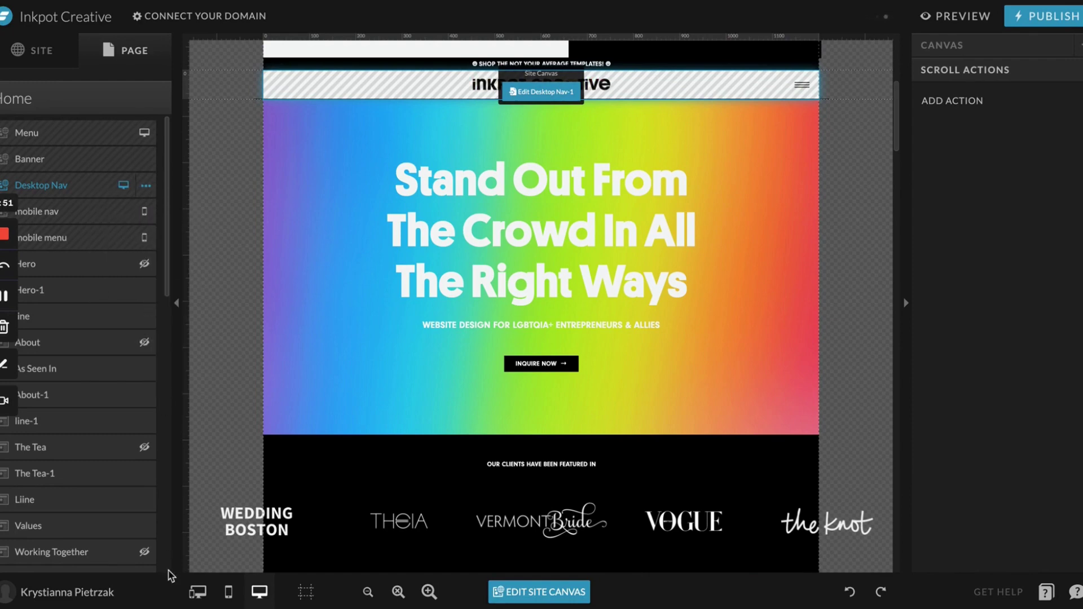
{"action": "left_click", "coordinate": [195, 590]}
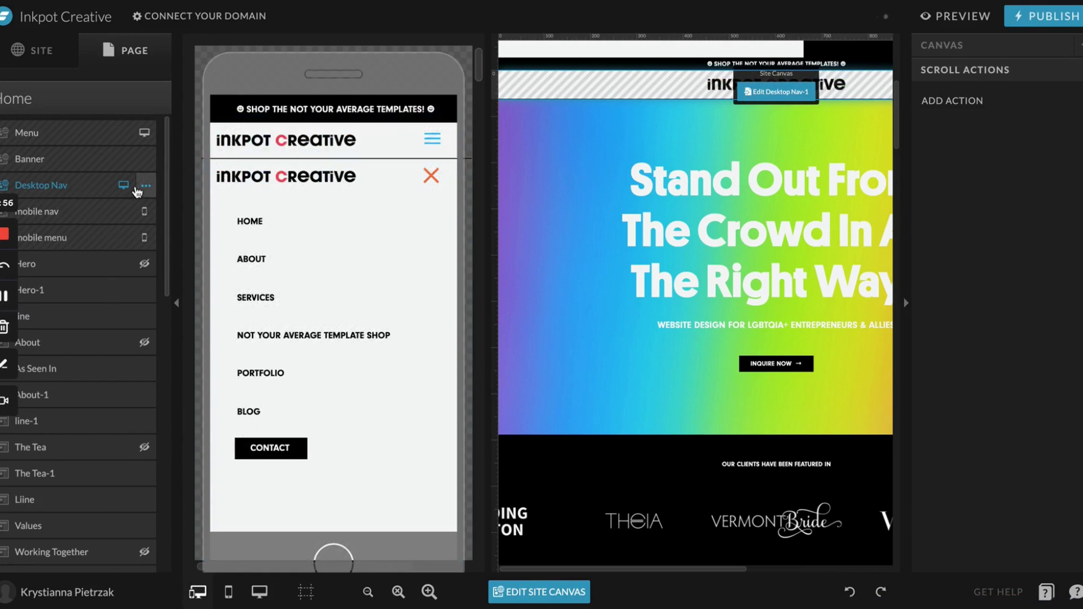
Step: Toggle the Hero section's Visible On Desktop on and off, then open the Home page's SEO settings
{"action": "mouse_move", "coordinate": [335, 151]}
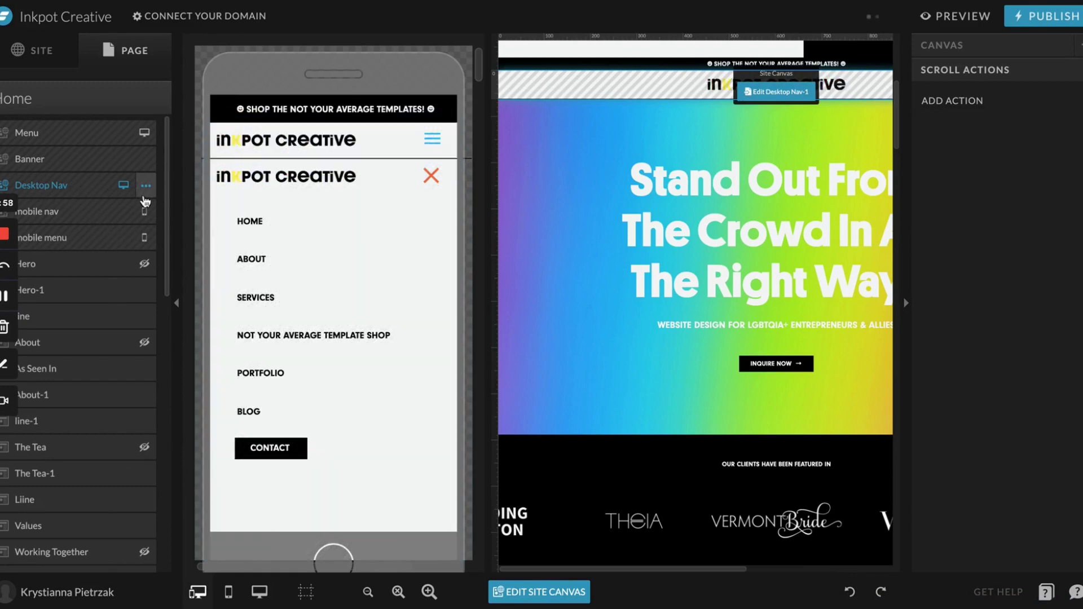
{"action": "left_click", "coordinate": [145, 265]}
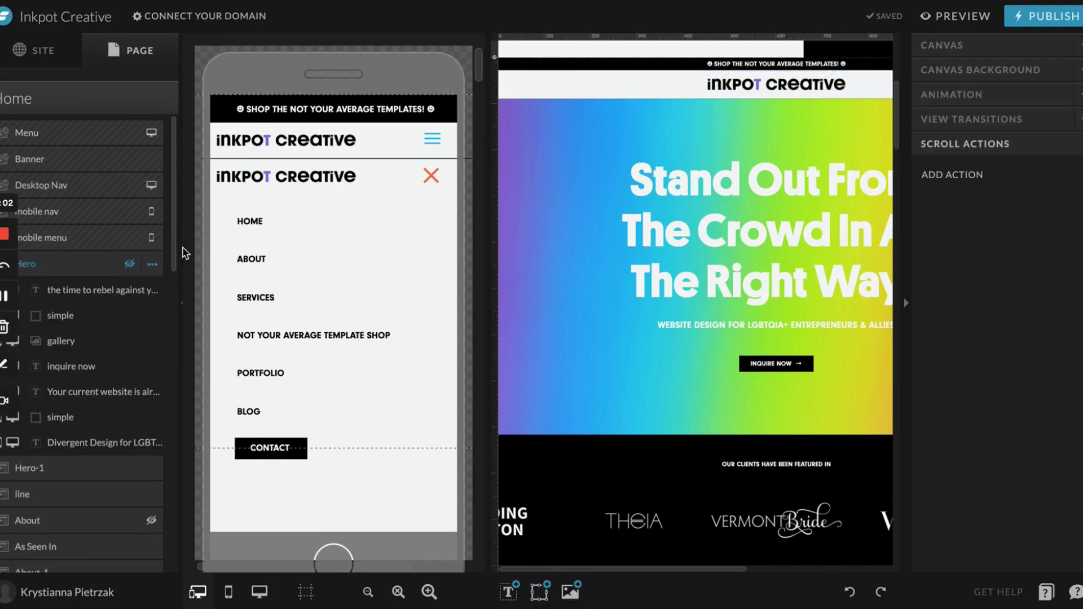
{"action": "left_click", "coordinate": [152, 265]}
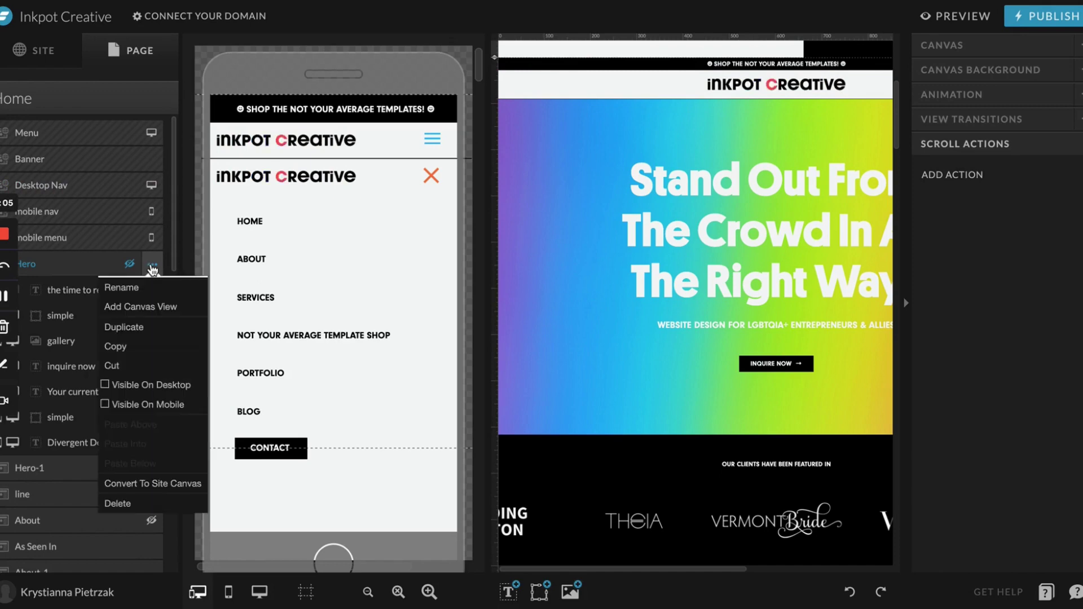
{"action": "left_click", "coordinate": [108, 386]}
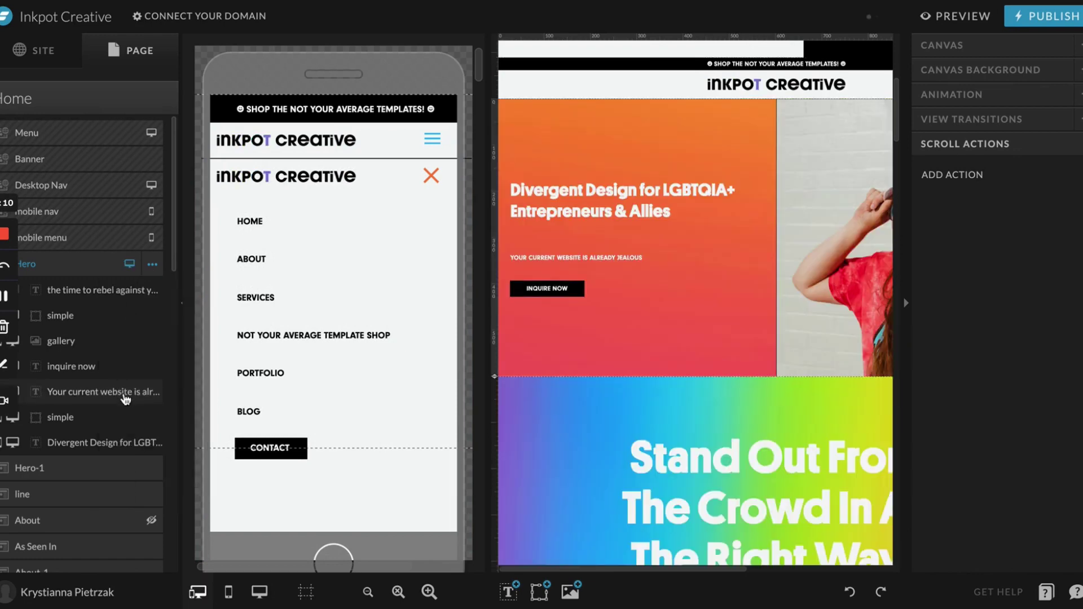
{"action": "left_click", "coordinate": [152, 264]}
{"action": "left_click", "coordinate": [157, 390]}
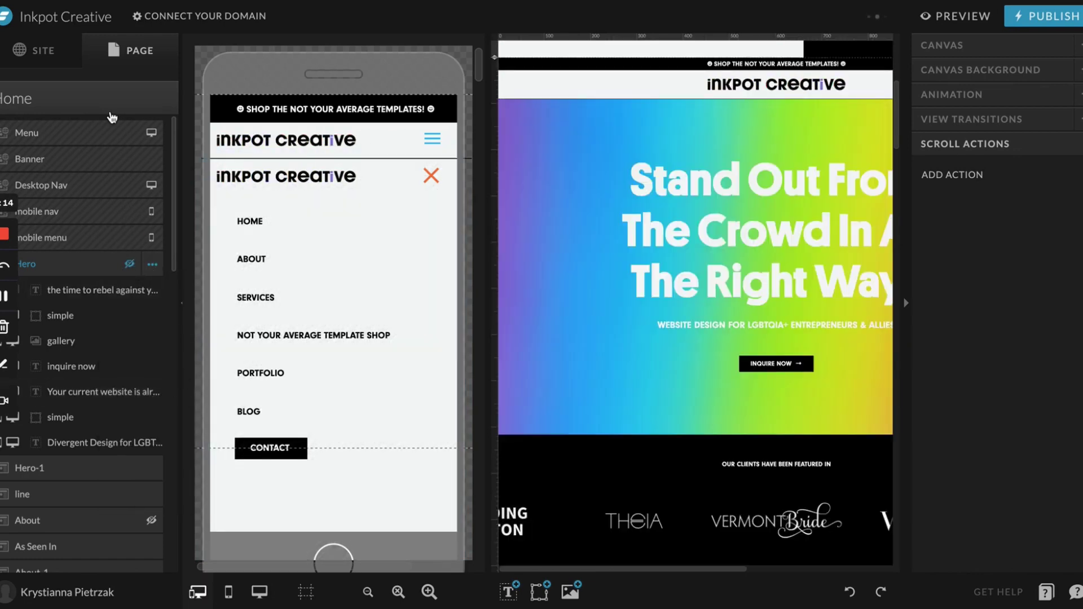
{"action": "left_click", "coordinate": [120, 100]}
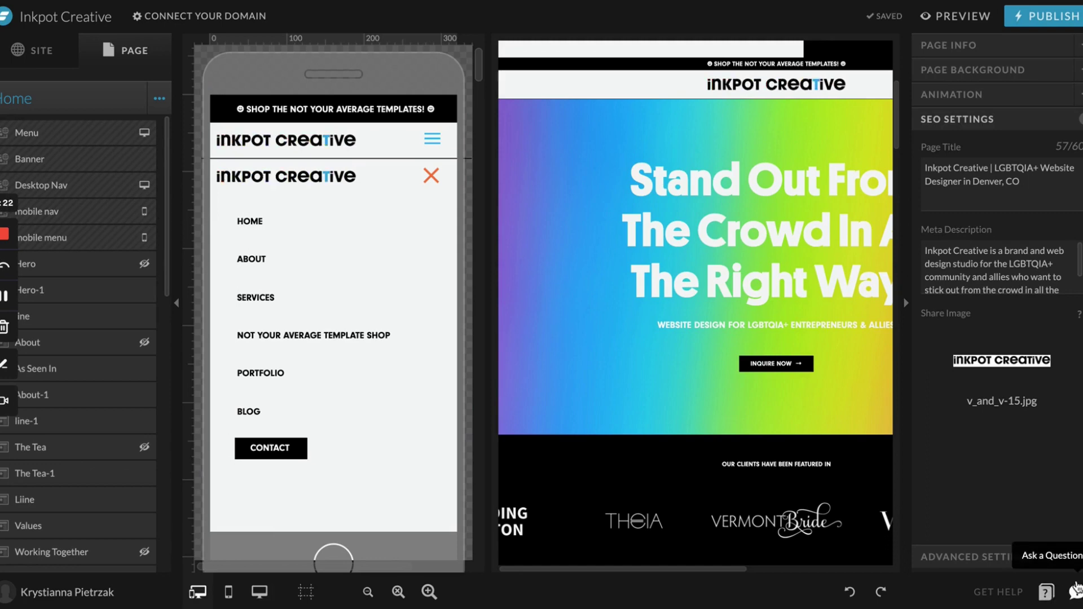
Step: Switch to Show Desktop Only, scroll the Help Center's article collections, then go back to the editor
{"action": "left_click", "coordinate": [257, 605]}
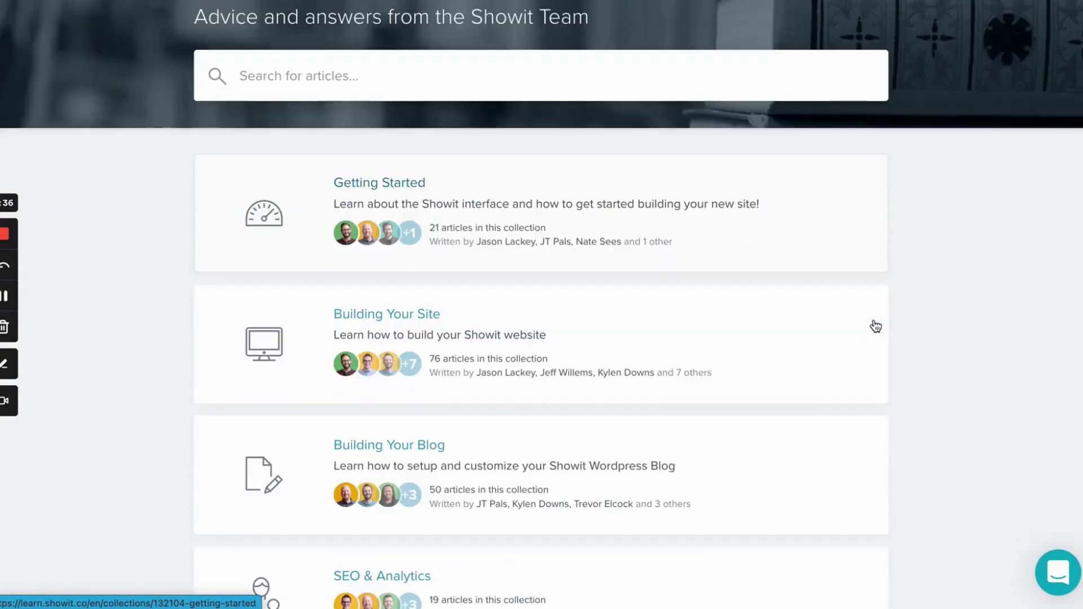
{"action": "scroll", "coordinate": [495, 432], "scroll_direction": "down", "scroll_amount": 3}
{"action": "scroll", "coordinate": [491, 394], "scroll_direction": "down", "scroll_amount": 2}
{"action": "scroll", "coordinate": [372, 382], "scroll_direction": "down", "scroll_amount": 4}
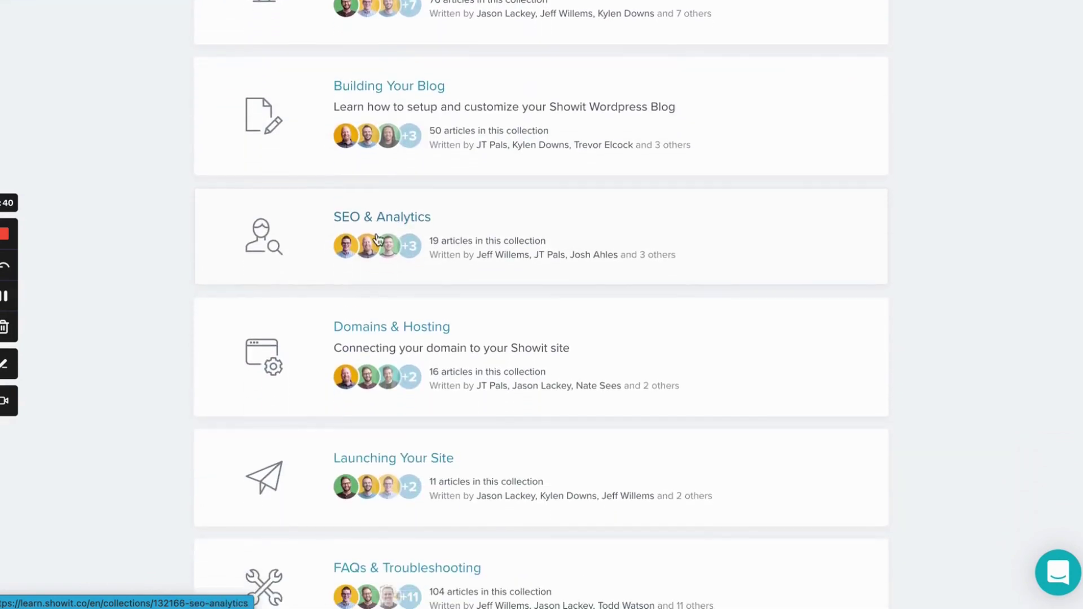
{"action": "scroll", "coordinate": [399, 370], "scroll_direction": "down", "scroll_amount": 3}
{"action": "key", "text": "ctrl+Tab"}
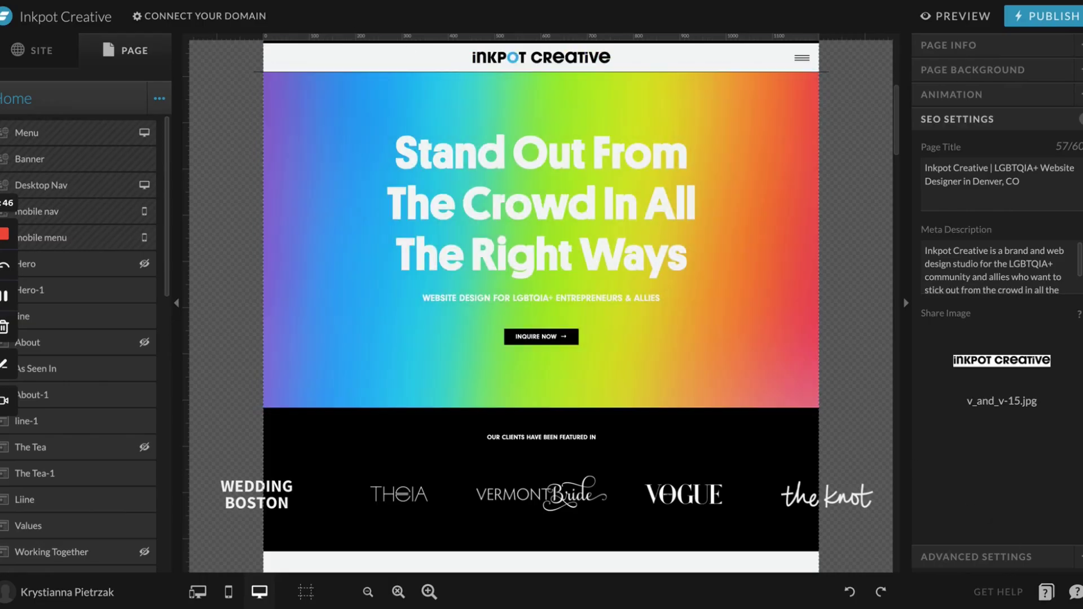
{"action": "left_click", "coordinate": [1076, 598]}
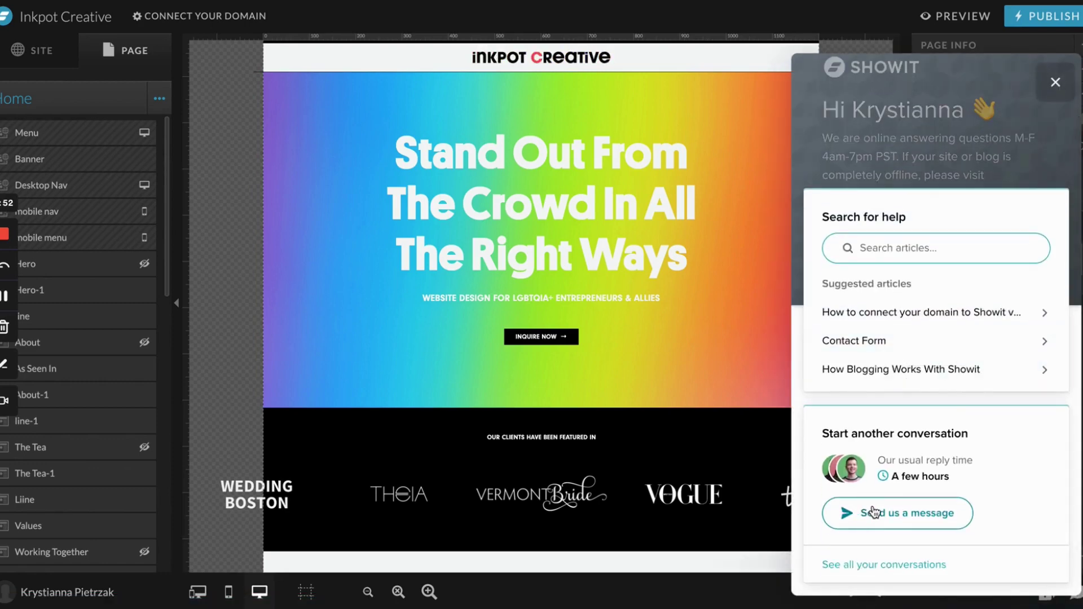
{"action": "left_click_drag", "start_coordinate": [893, 476], "coordinate": [944, 475]}
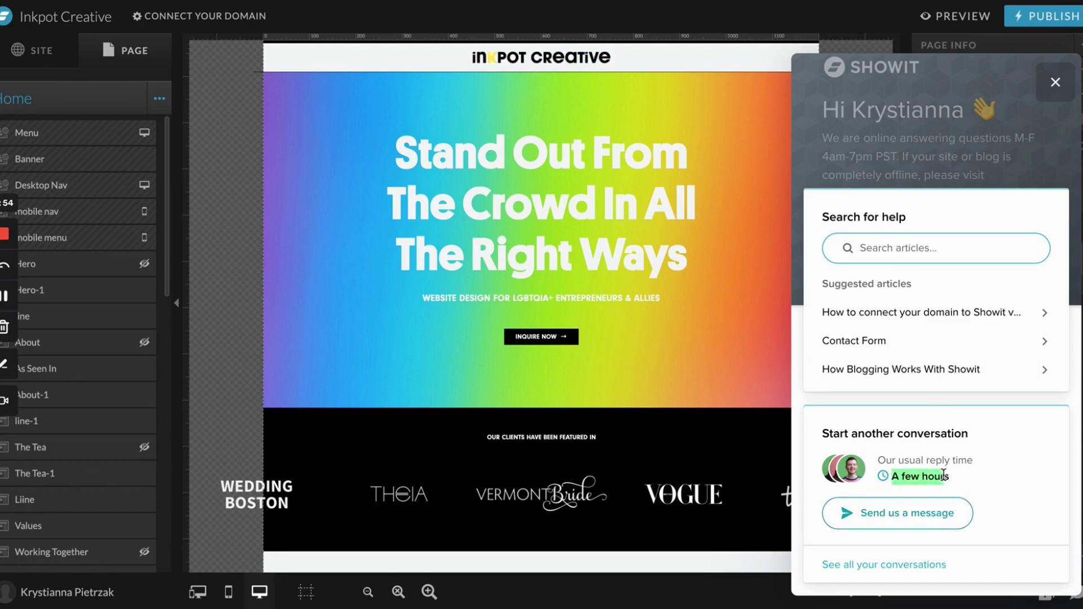
{"action": "left_click", "coordinate": [1055, 82]}
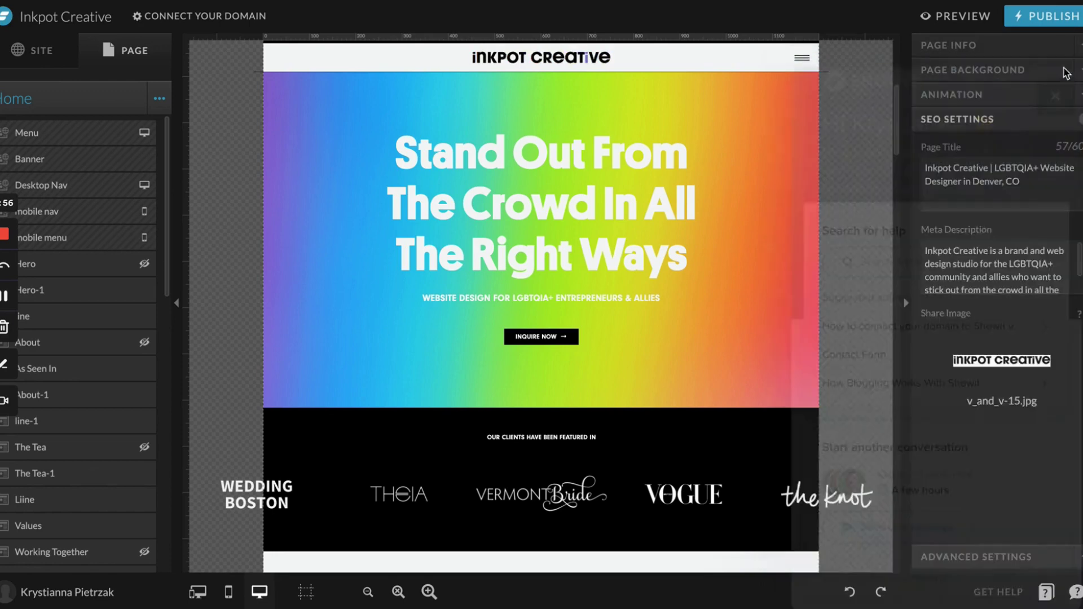
{"action": "scroll", "coordinate": [887, 118], "scroll_direction": "up", "scroll_amount": 5}
{"action": "scroll", "coordinate": [884, 117], "scroll_direction": "up", "scroll_amount": 2}
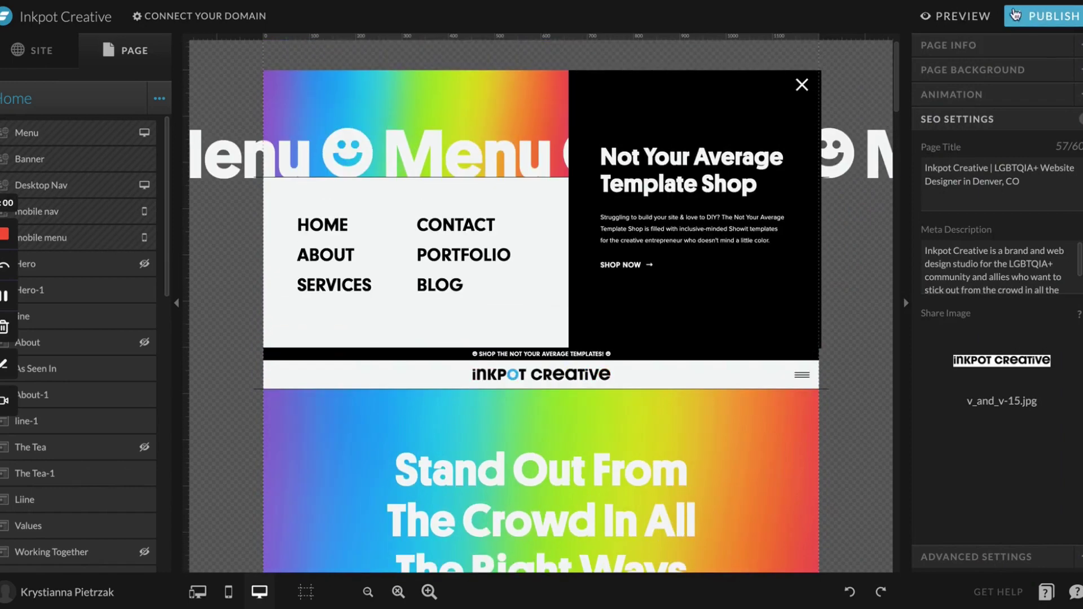
{"action": "left_click", "coordinate": [975, 15]}
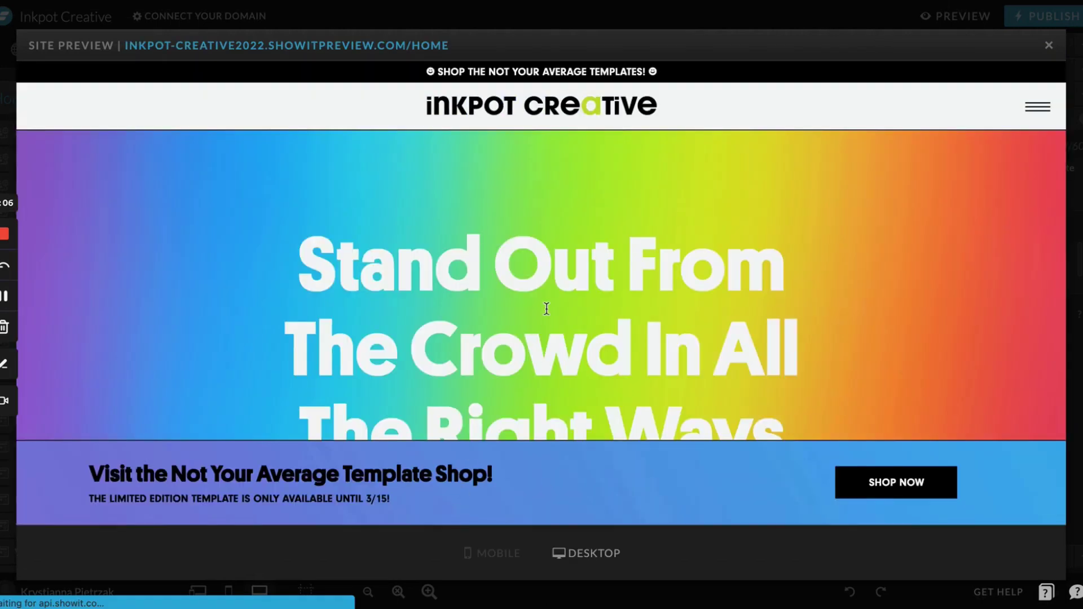
{"action": "left_click", "coordinate": [507, 554]}
{"action": "scroll", "coordinate": [552, 374], "scroll_direction": "down", "scroll_amount": 4}
{"action": "scroll", "coordinate": [552, 374], "scroll_direction": "down", "scroll_amount": 15}
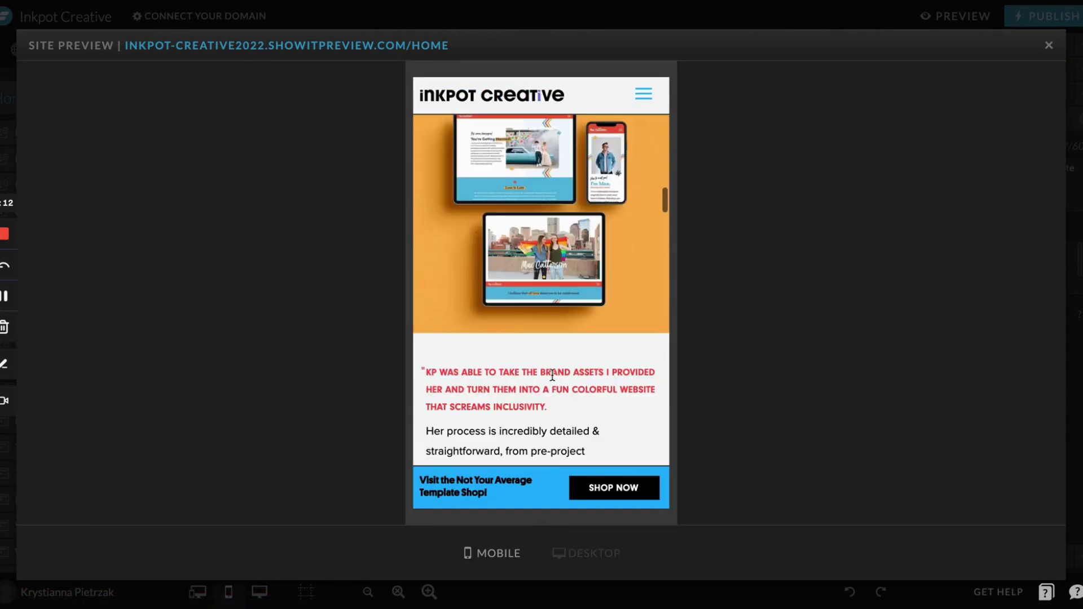
{"action": "scroll", "coordinate": [547, 347], "scroll_direction": "up", "scroll_amount": 2}
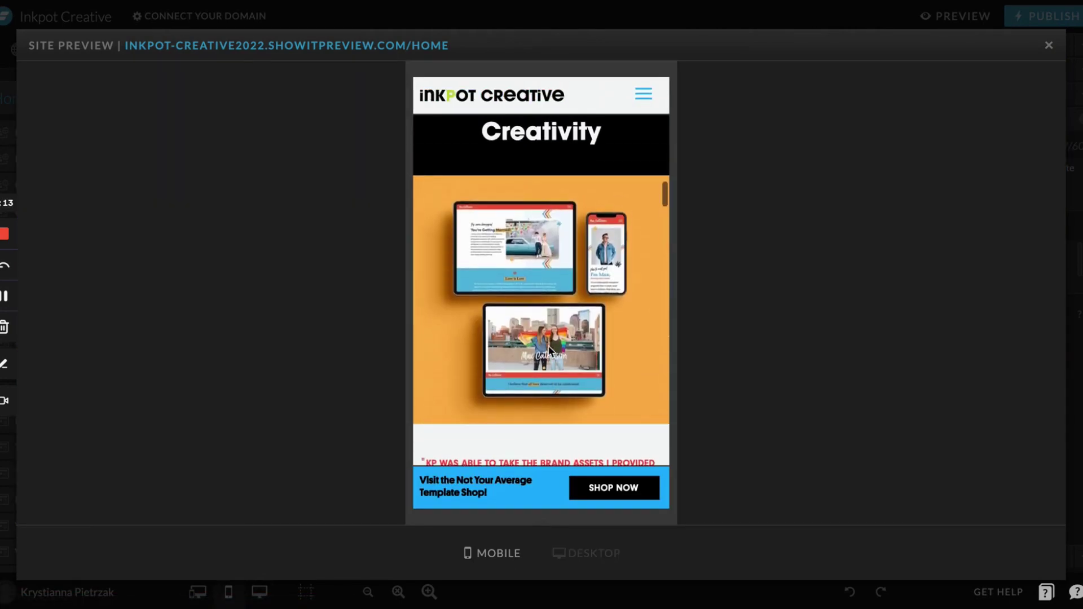
{"action": "left_click", "coordinate": [644, 93]}
{"action": "left_click", "coordinate": [643, 94]}
{"action": "left_click", "coordinate": [592, 553]}
{"action": "scroll", "coordinate": [640, 297], "scroll_direction": "up", "scroll_amount": 15}
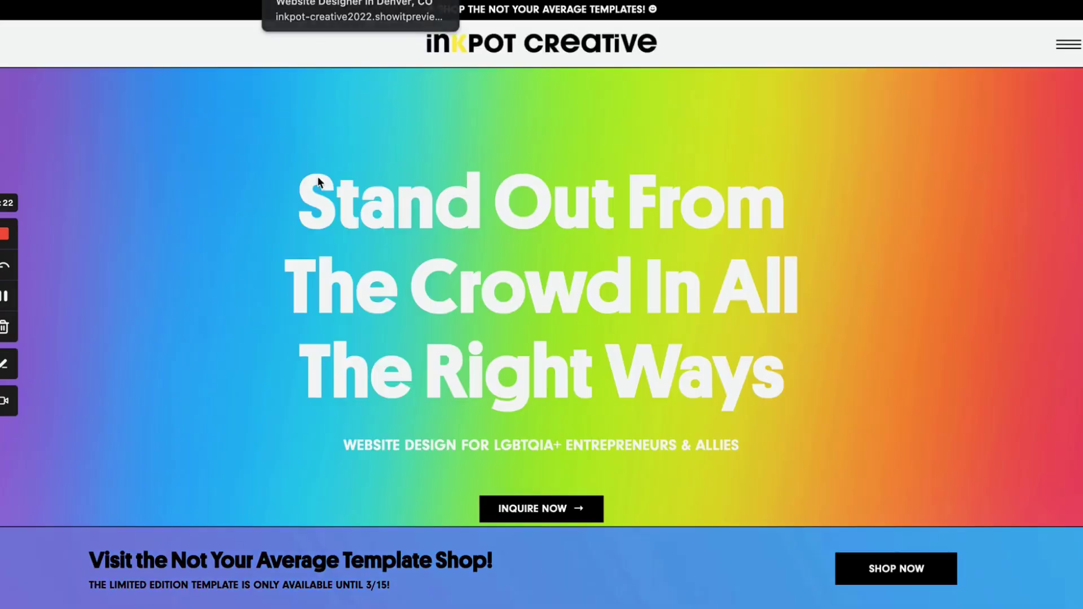
{"action": "scroll", "coordinate": [325, 261], "scroll_direction": "down", "scroll_amount": 5}
{"action": "scroll", "coordinate": [324, 262], "scroll_direction": "down", "scroll_amount": 5}
{"action": "key", "text": "ctrl+w"}
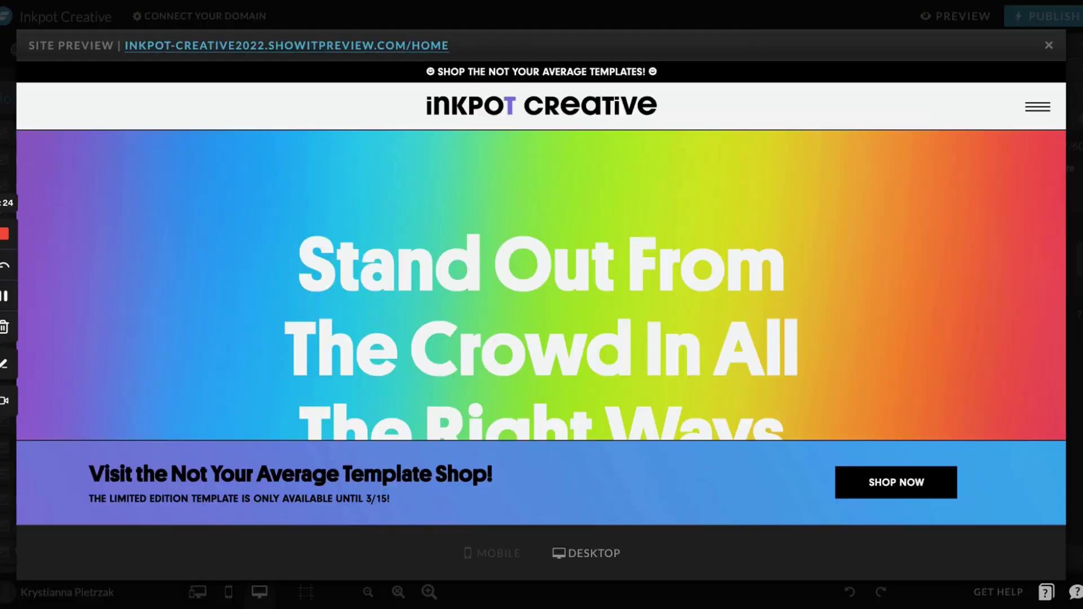
{"action": "left_click", "coordinate": [1049, 46]}
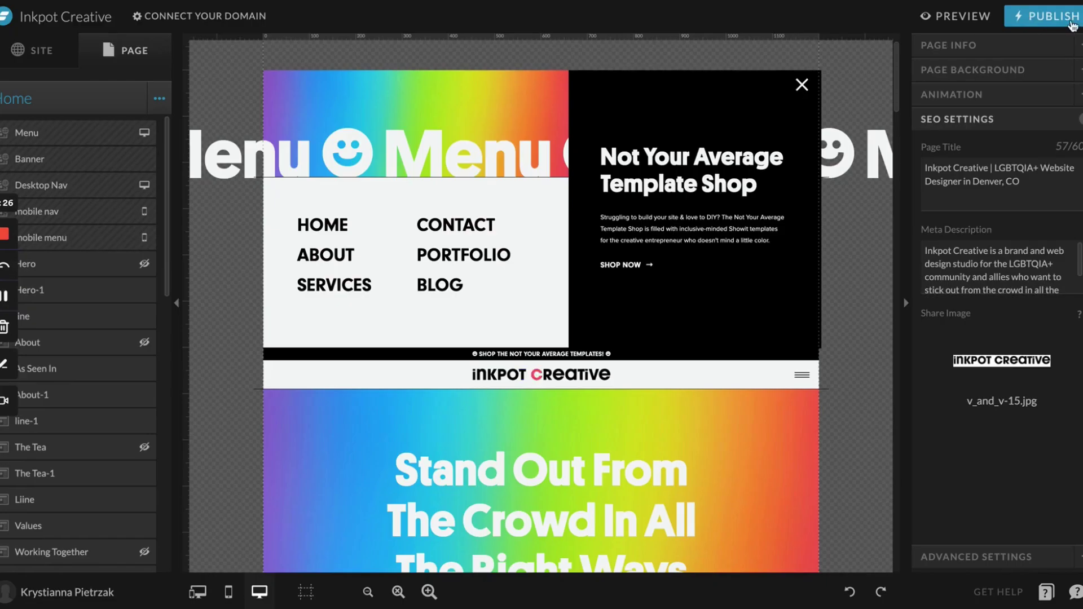
Step: Cancel the Publish prompt, then show the Site panel listing Home, About, Pricing and 404
{"action": "left_click", "coordinate": [1032, 21]}
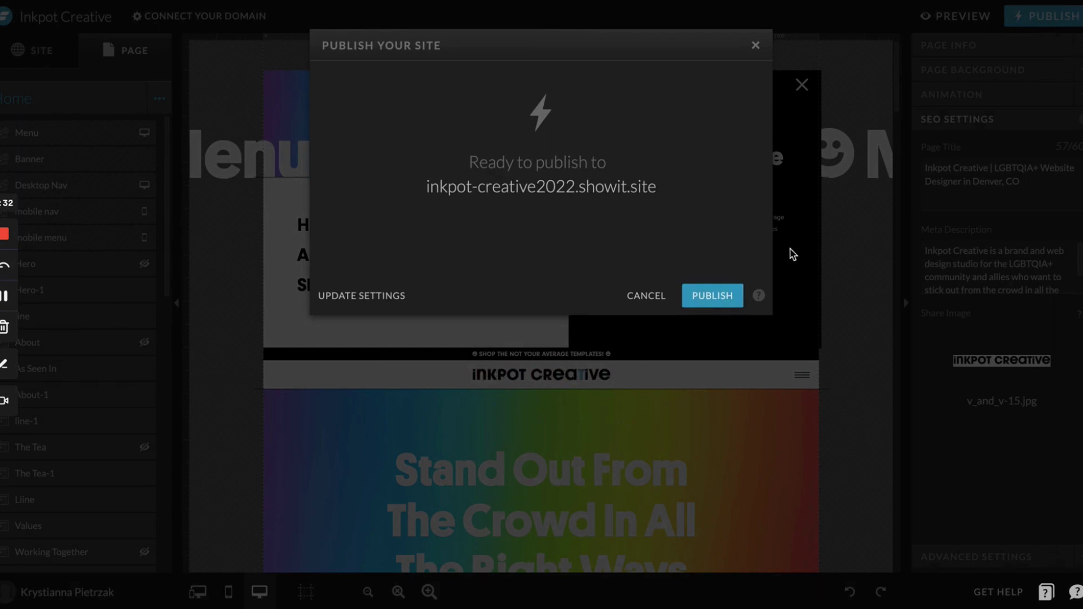
{"action": "left_click", "coordinate": [754, 47]}
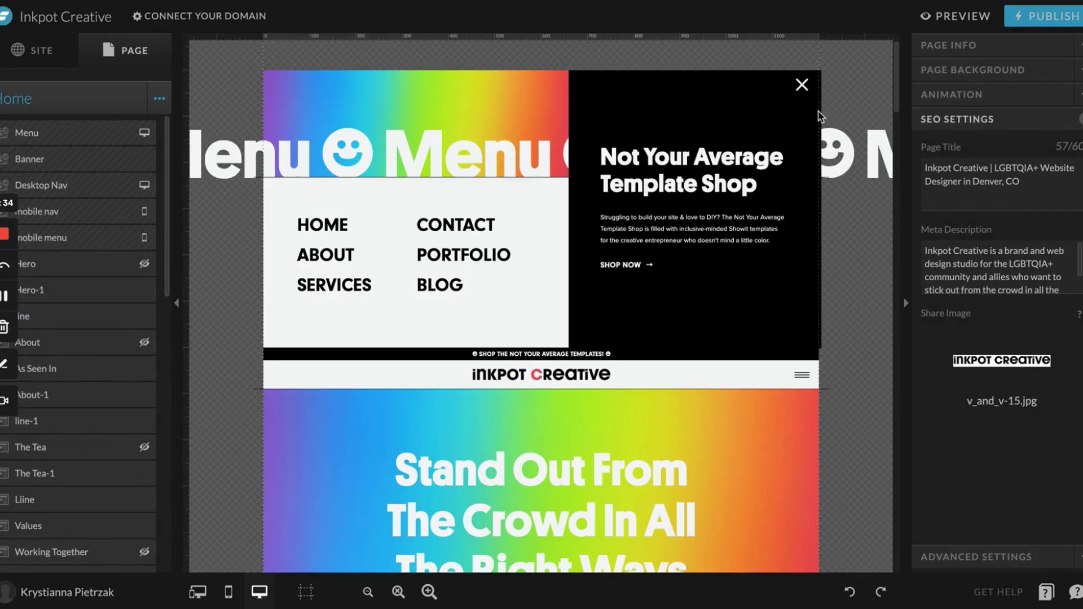
{"action": "left_click", "coordinate": [34, 55]}
{"action": "scroll", "coordinate": [394, 335], "scroll_direction": "down", "scroll_amount": 3}
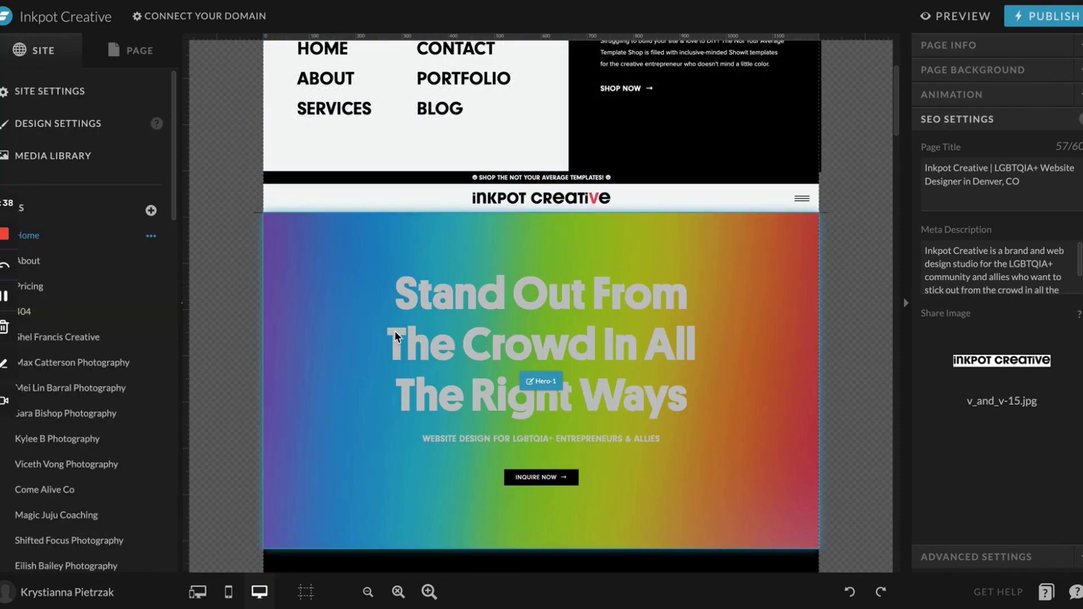